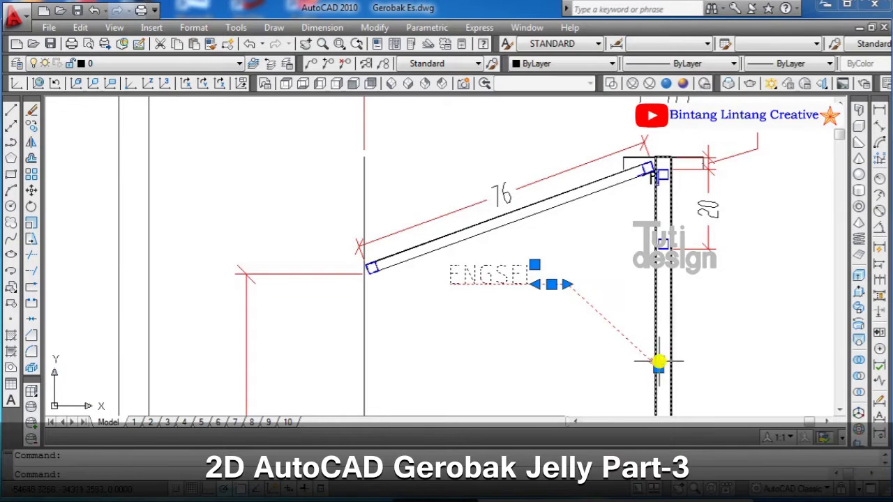
Step: Copy the hinge detail using the hinge circle centre as base point
scroll(654, 207, "down", 2)
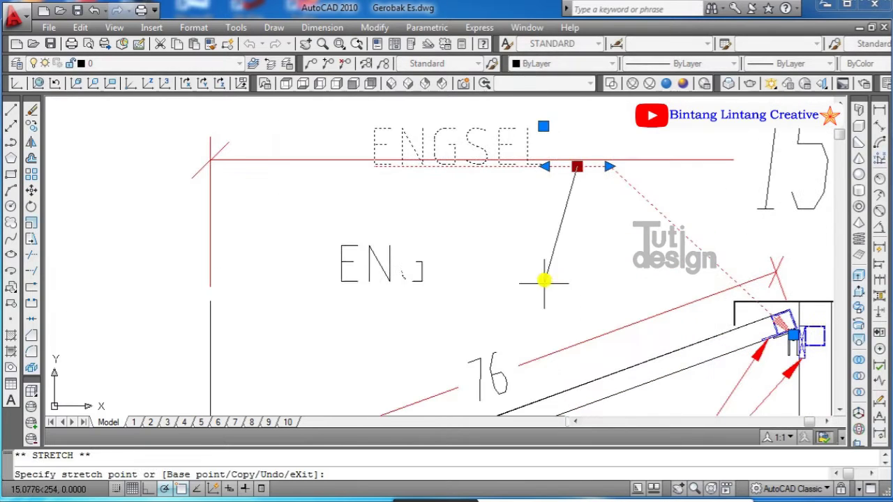
left_click(32, 126)
scroll(698, 314, "up", 3)
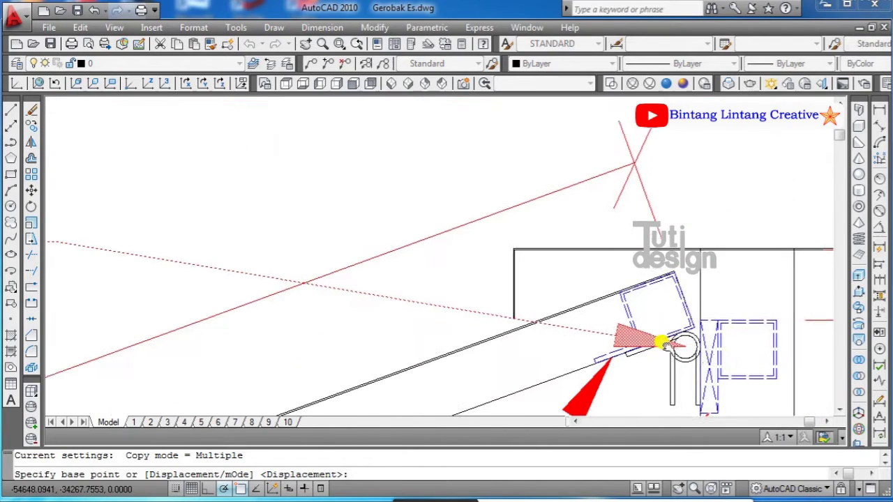
left_click(681, 344)
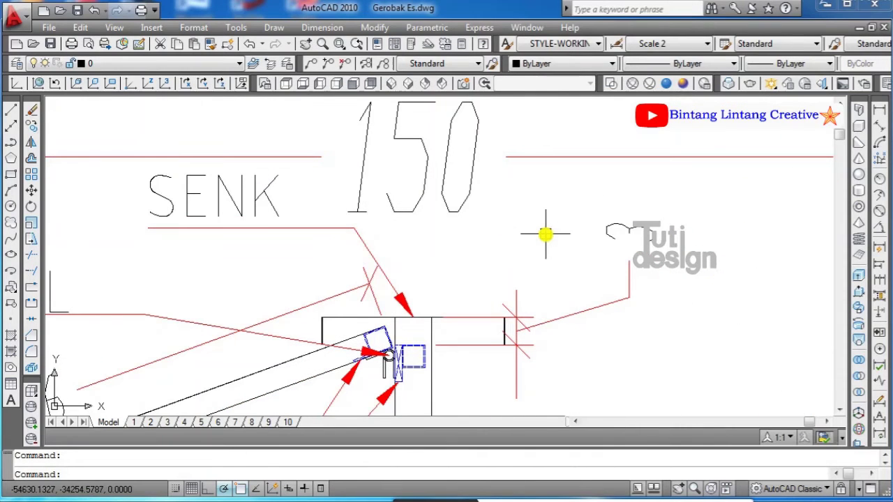
Step: Move the SENK label further to the left
left_click(31, 190)
left_click(410, 315)
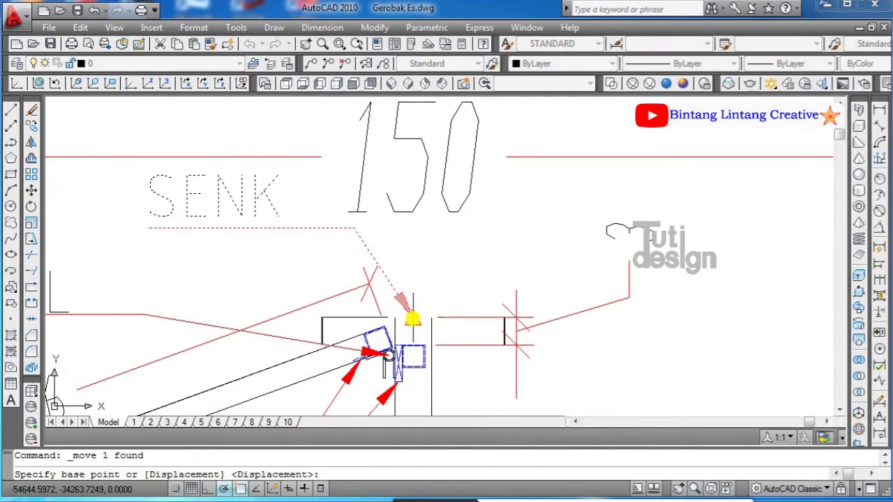
left_click(363, 314)
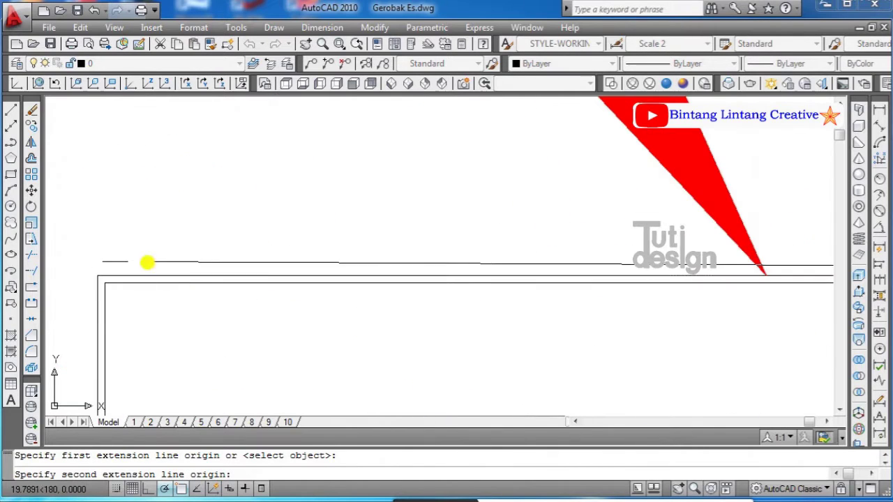
Step: Add a 20 linear dimension across the top plate above the post
left_click(146, 261)
scroll(360, 198, "down", 5)
scroll(361, 198, "up", 2)
left_click(398, 233)
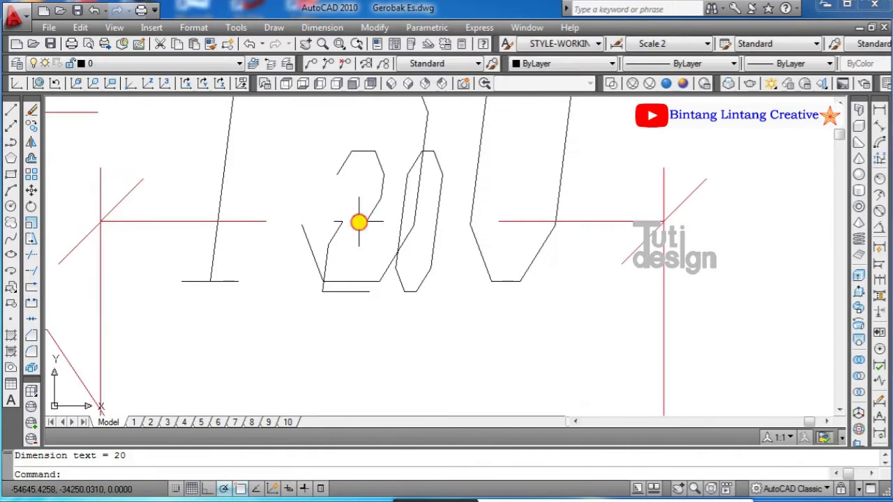
Step: Select the 150 overall dimension and grab its end grip
left_click(359, 221)
scroll(358, 221, "down", 3)
scroll(590, 229, "up", 1)
left_click(757, 227)
Step: Try raising the 150 dimension line, then cancel the change
middle_click_drag(655, 272, 576, 252)
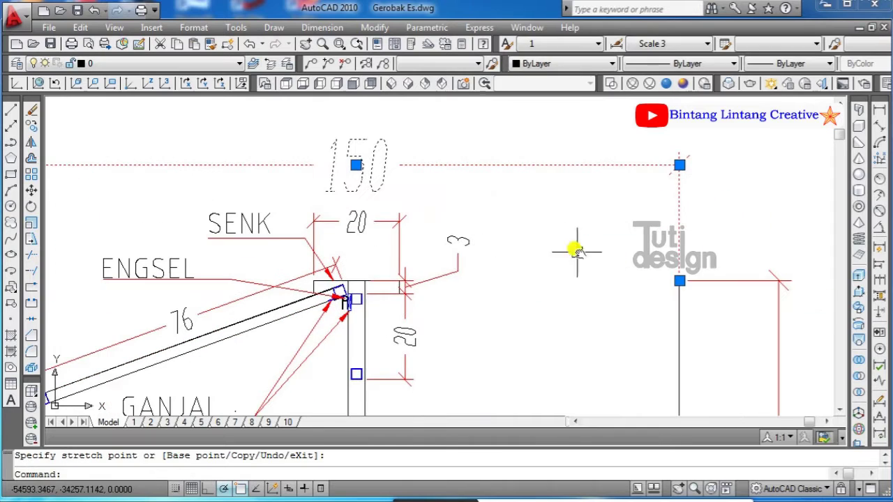
scroll(518, 273, "up", 5)
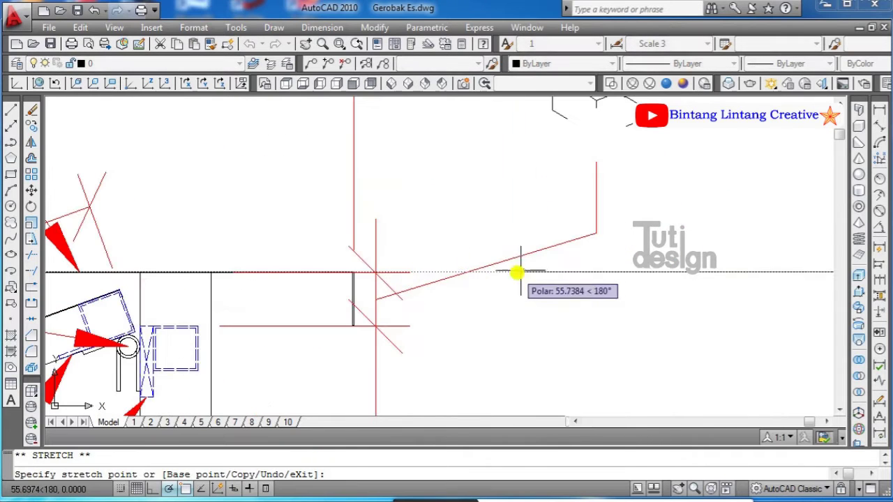
key("Escape")
scroll(446, 168, "down", 8)
scroll(445, 168, "up", 6)
Step: Select the roof flap, hinge circle and hinge parts
left_click(238, 294)
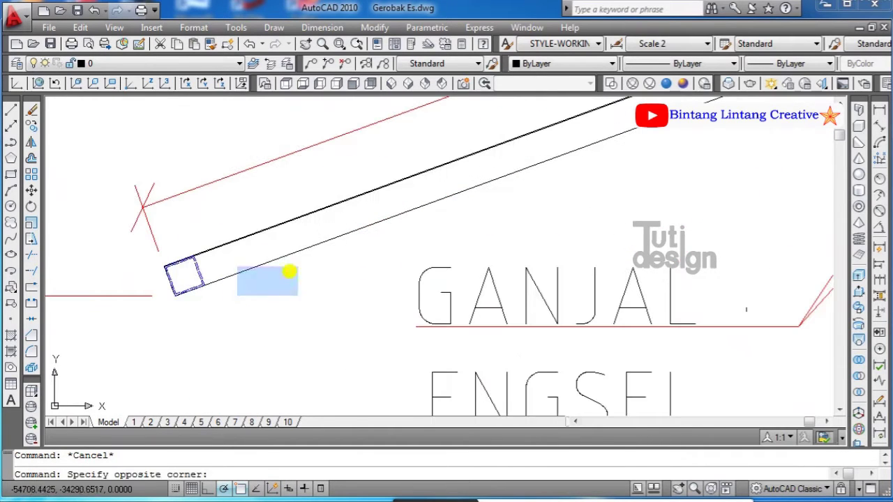
left_click(203, 248)
scroll(655, 219, "up", 5)
scroll(614, 230, "up", 3)
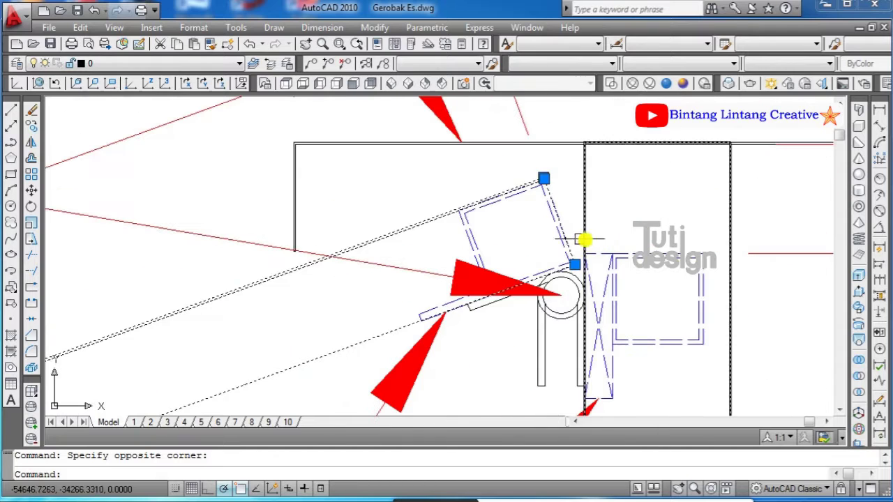
scroll(478, 279, "up", 3)
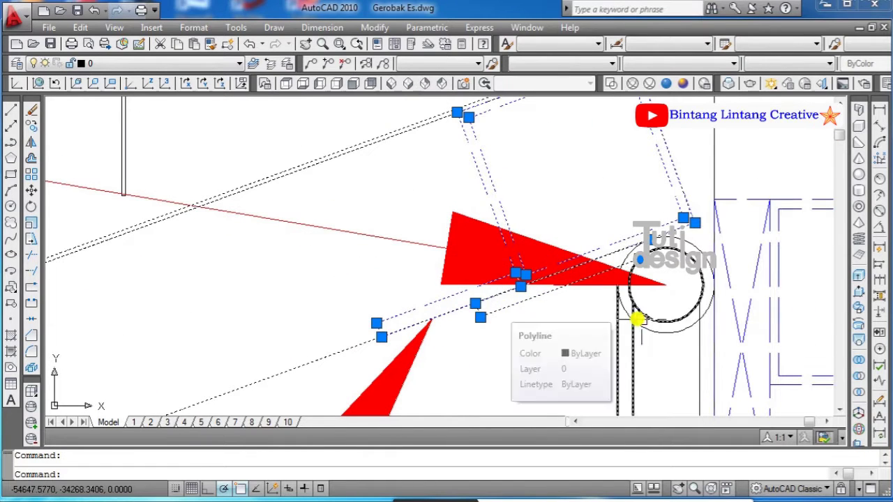
left_click(638, 315)
left_click(658, 207)
scroll(658, 208, "down", 5)
scroll(654, 300, "up", 4)
scroll(676, 258, "down", 4)
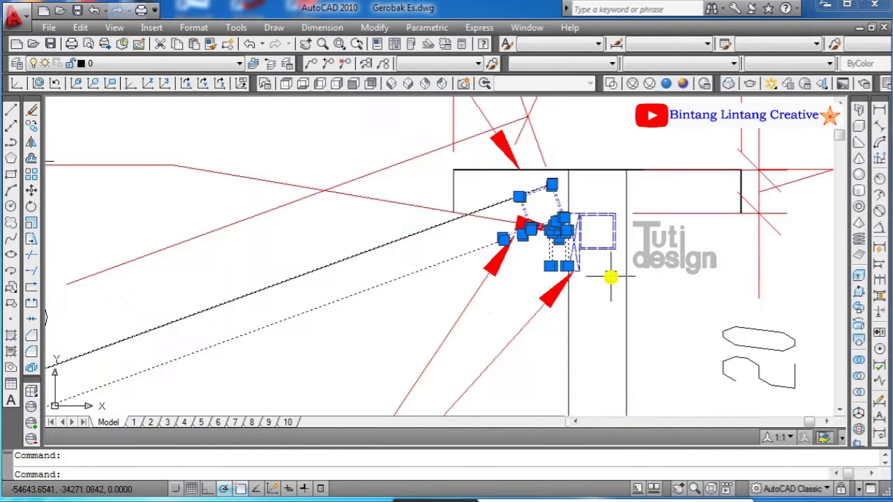
scroll(608, 275, "up", 4)
left_click(601, 251)
scroll(551, 225, "down", 3)
scroll(640, 273, "down", 2)
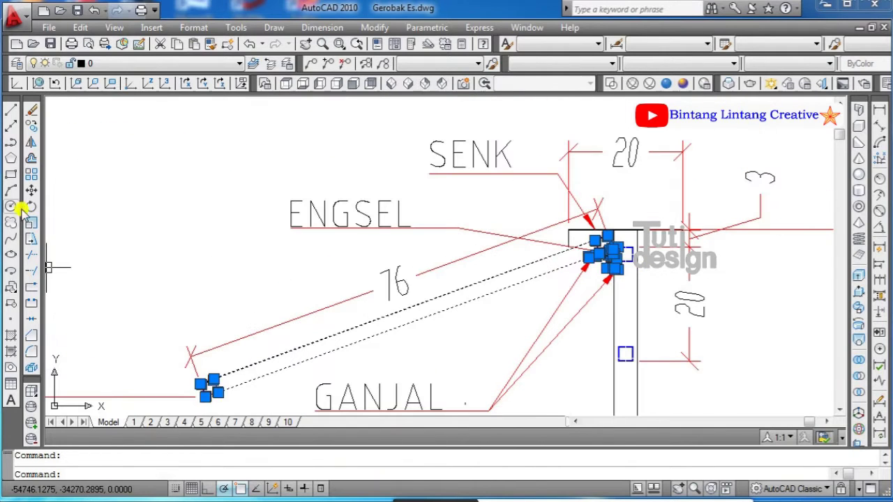
Step: Mirror the selected flap and hinge about the post centre, keeping the originals
left_click(32, 143)
scroll(588, 244, "up", 3)
left_click(582, 245)
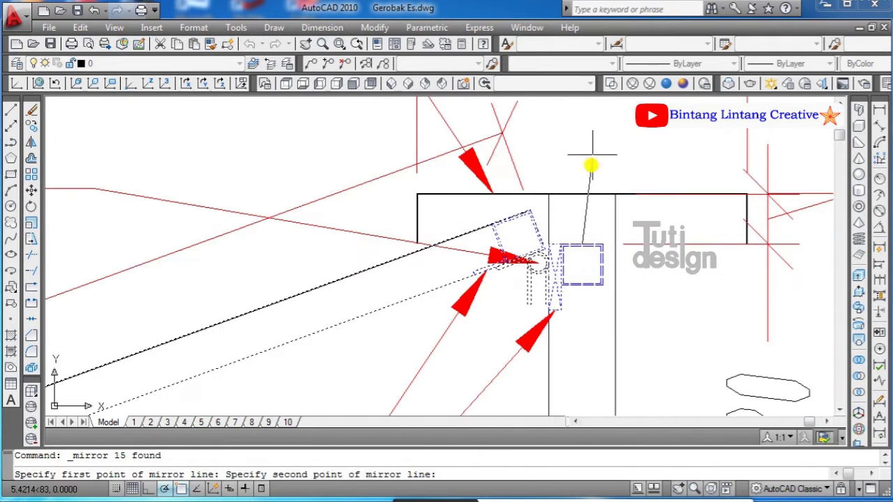
left_click(580, 130)
key("Return")
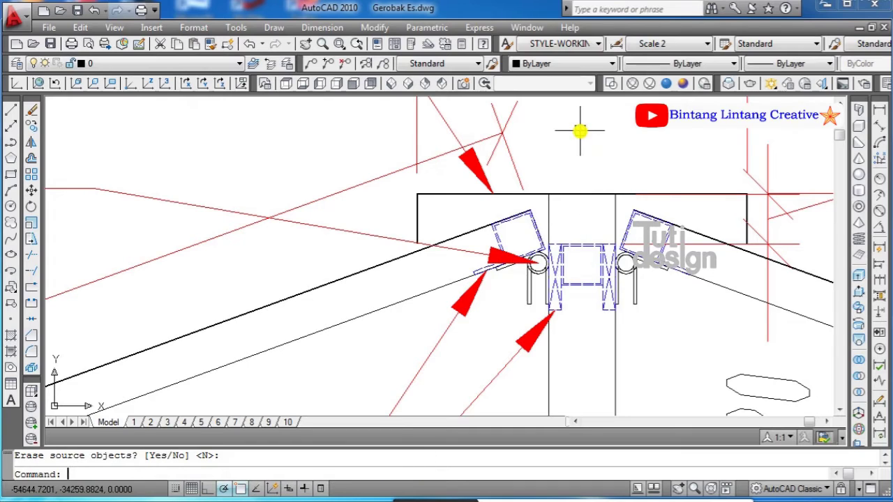
scroll(580, 133, "down", 2)
scroll(628, 297, "down", 1)
Step: Copy the hinge line from the hinge circle centre to the other hinge
middle_click_drag(628, 297, 529, 338)
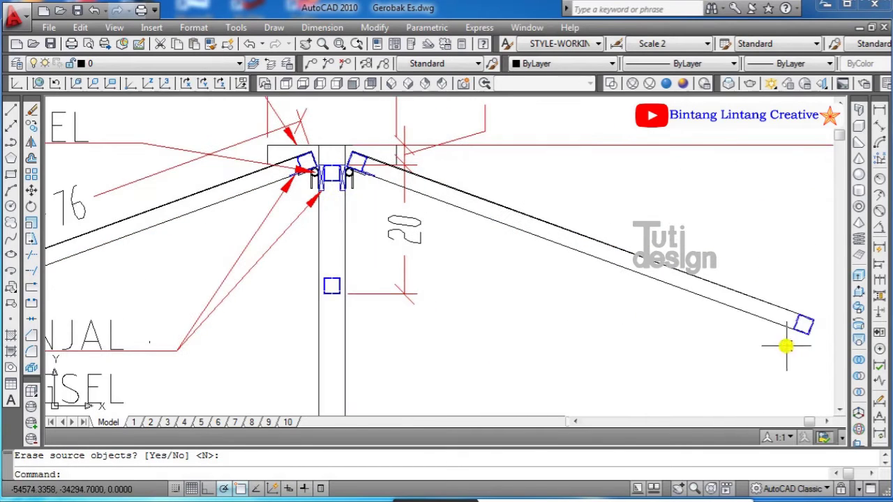
scroll(428, 199, "down", 2)
left_click(405, 124)
scroll(447, 263, "down", 3)
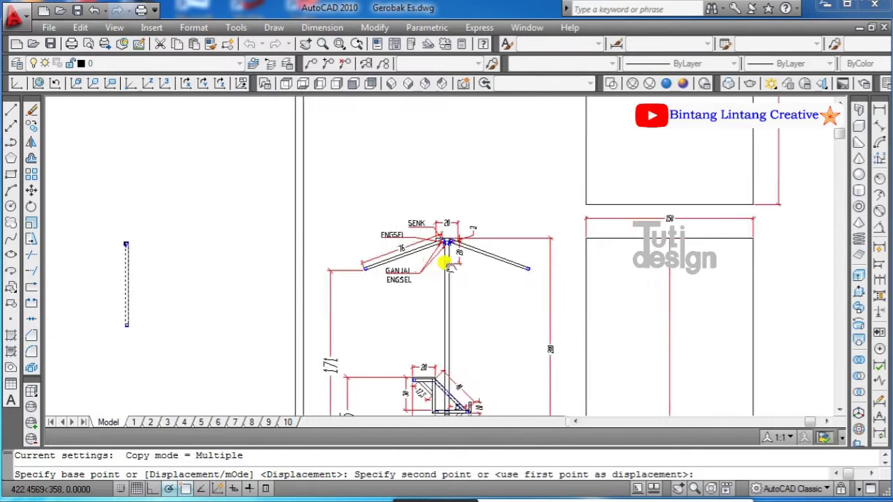
scroll(447, 264, "up", 5)
scroll(326, 144, "up", 4)
left_click(327, 146)
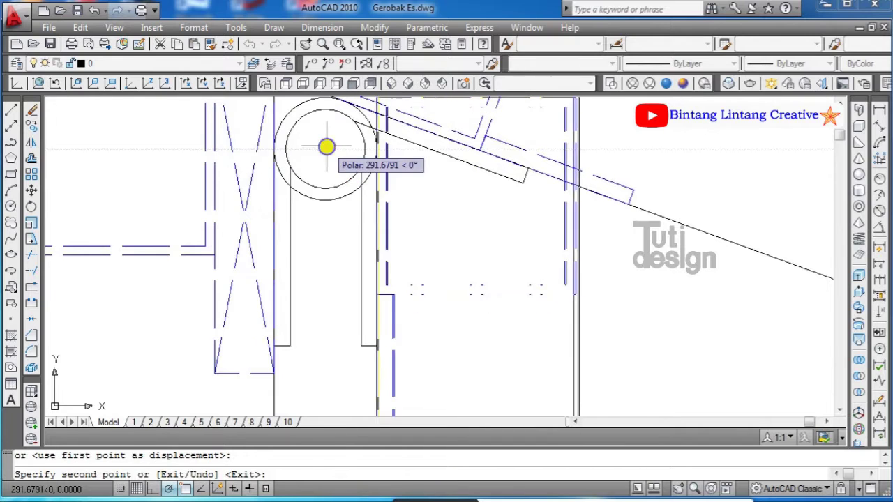
key("Return")
scroll(479, 119, "down", 5)
scroll(577, 175, "up", 1)
scroll(590, 269, "down", 1)
scroll(545, 239, "down", 1)
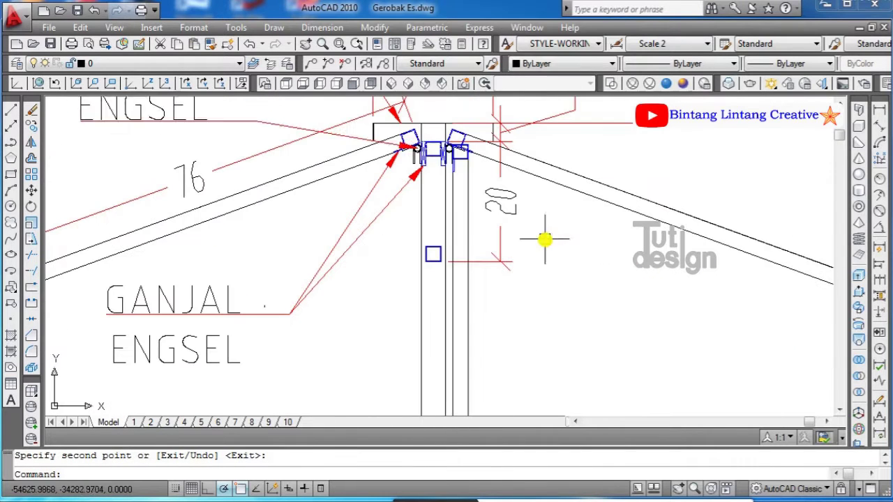
Step: Draw a plate rectangle below the hinges and give it the blue dashed style
left_click(10, 174)
scroll(436, 231, "up", 4)
left_click(651, 219)
scroll(531, 309, "down", 3)
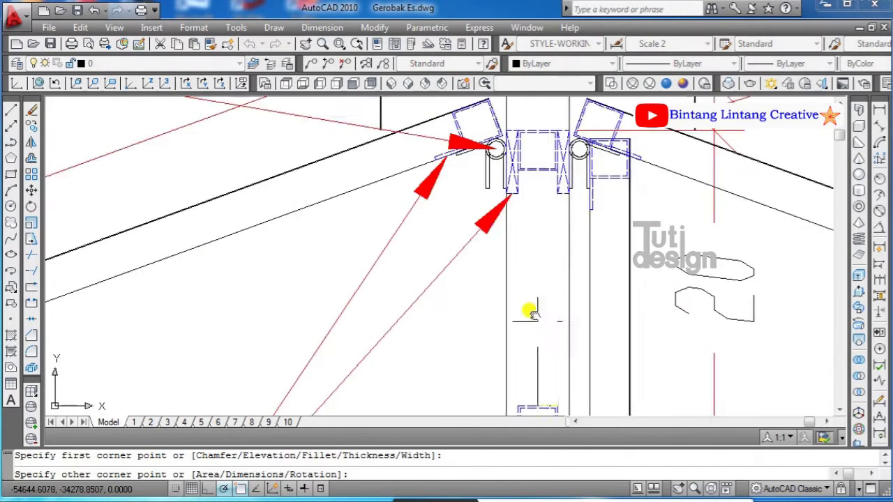
scroll(483, 231, "up", 3)
scroll(482, 230, "up", 3)
left_click(419, 245)
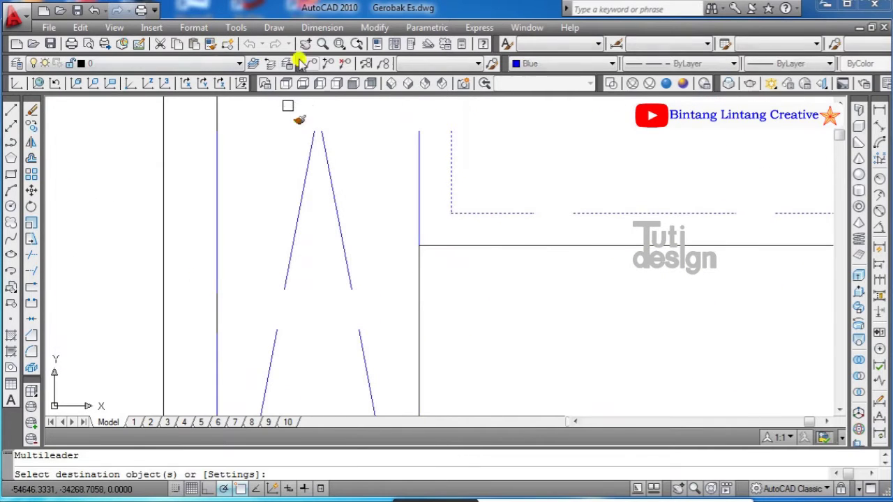
scroll(518, 226, "down", 3)
key("Return")
scroll(654, 296, "down", 2)
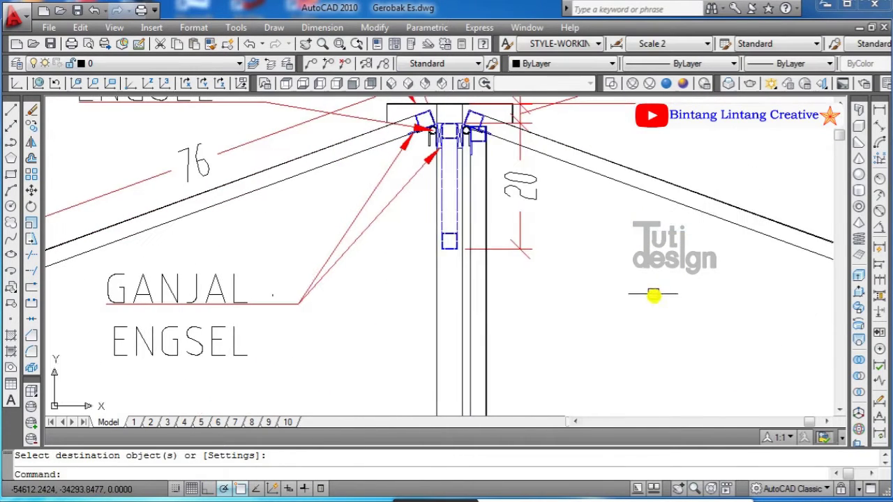
scroll(764, 324, "down", 2)
middle_click_drag(763, 323, 653, 235)
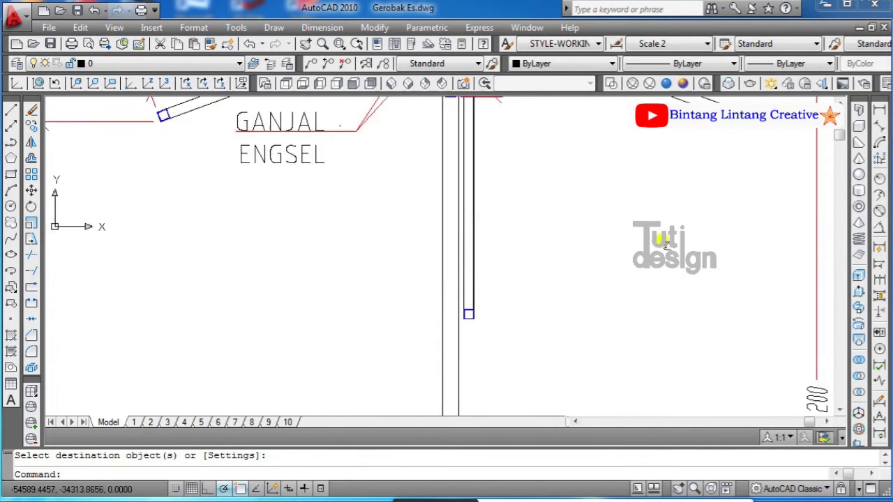
Step: Draw a circle through the right flap tip and trim it to a swing arc
left_click(10, 190)
left_click(618, 242)
type("tr")
key("Return")
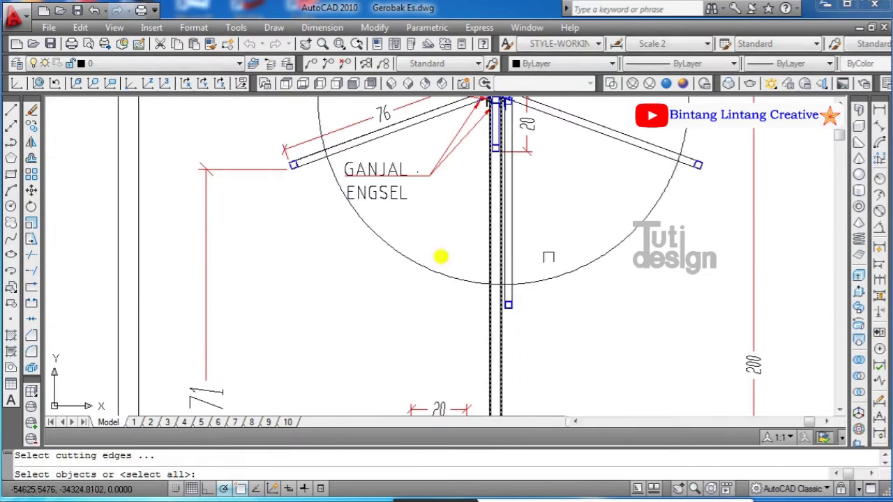
left_click(508, 250)
left_click(648, 146)
scroll(519, 293, "up", 2)
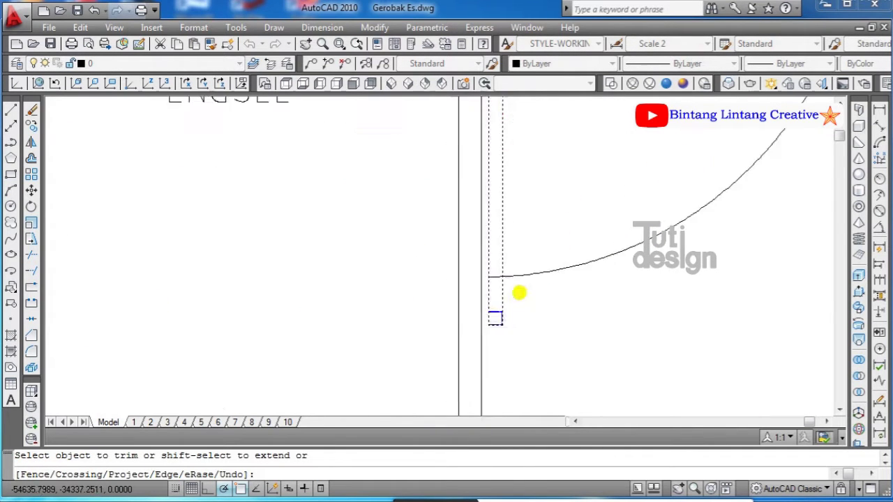
scroll(473, 277, "up", 2)
scroll(473, 277, "down", 3)
scroll(644, 199, "up", 3)
right_click(644, 159)
left_click(674, 167)
Step: Draw arrowhead strokes at the end of the swing arc
scroll(691, 282, "down", 3)
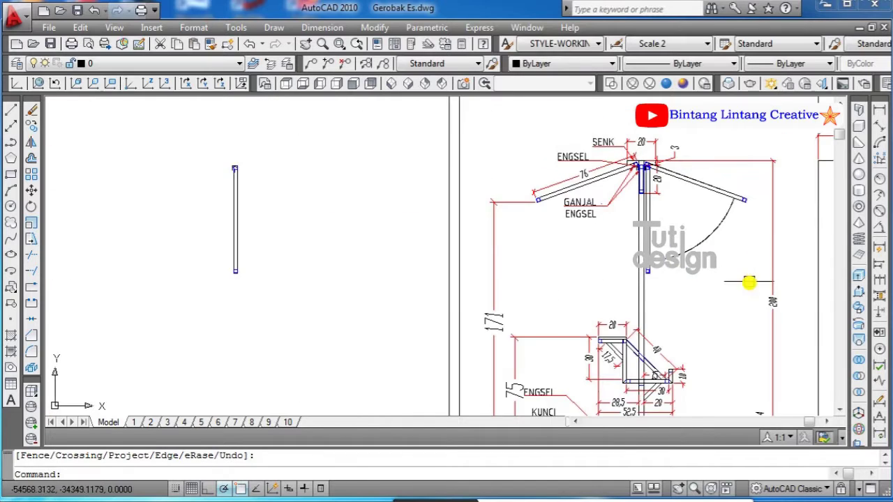
scroll(668, 273, "up", 3)
right_click(465, 266)
left_click(503, 273)
Step: Mirror the arrowhead strokes across to the other flap, keeping the originals
left_click(404, 277)
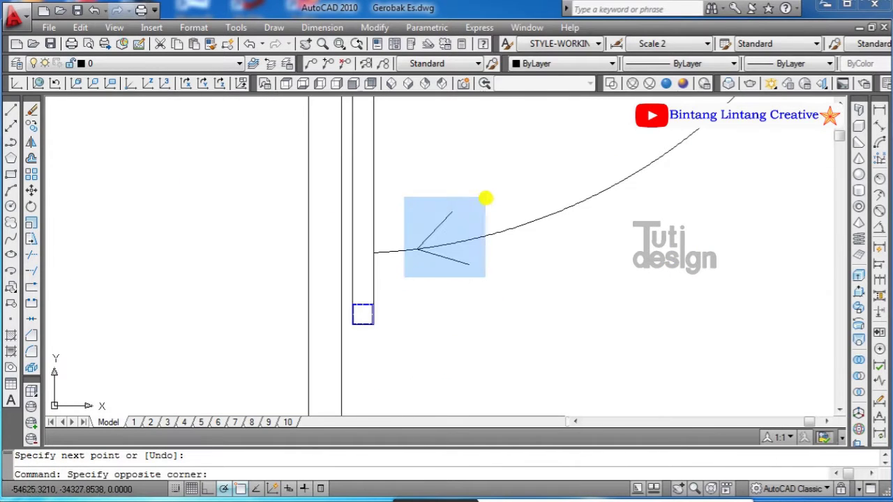
left_click(485, 198)
left_click(31, 141)
scroll(554, 234, "down", 3)
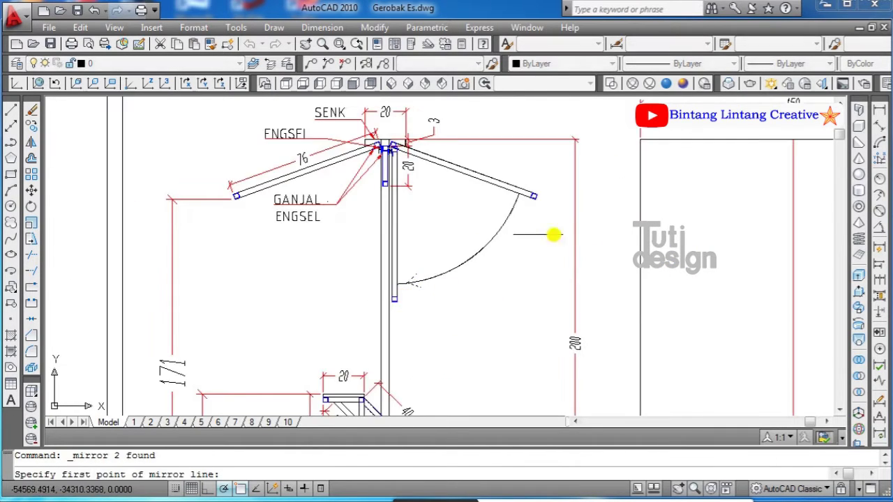
left_click(388, 148)
scroll(462, 214, "up", 3)
scroll(395, 249, "up", 3)
left_click(381, 249)
key("Return")
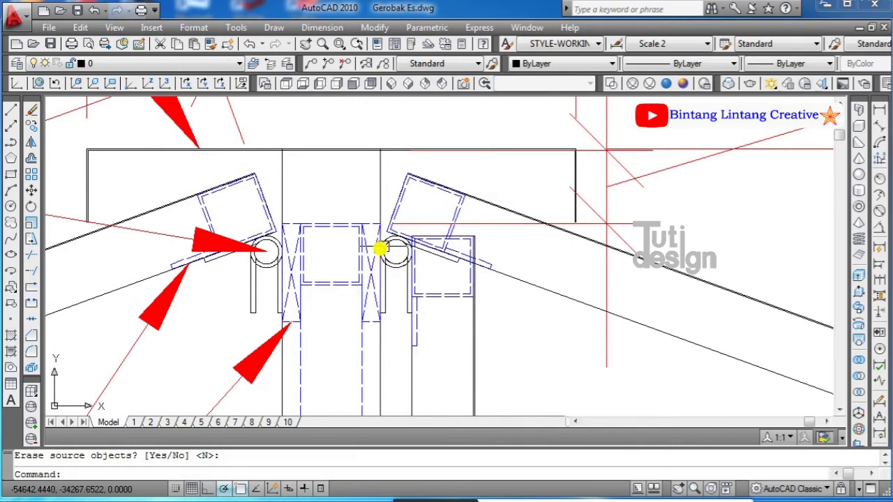
scroll(699, 317, "down", 3)
Step: Trim the leftover line ends
left_click(31, 255)
right_click(514, 225)
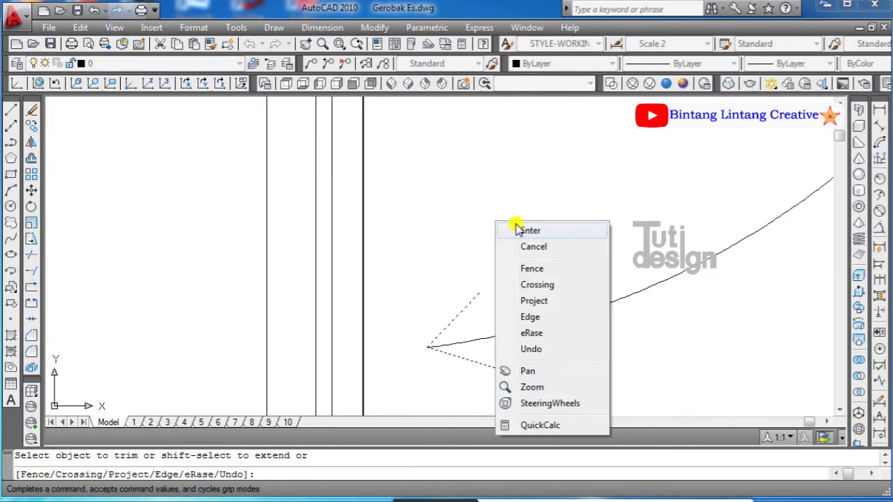
left_click(523, 228)
Step: Save Gerobak Es.dwg
scroll(648, 325, "down", 3)
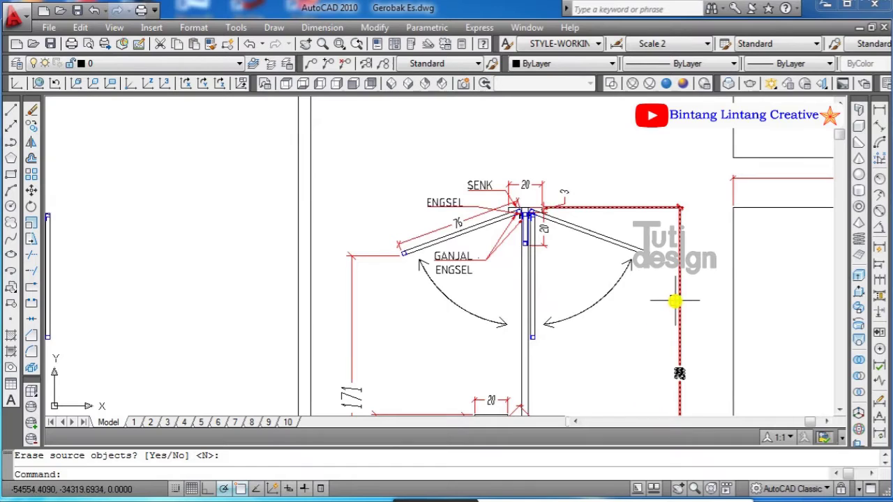
scroll(663, 314, "up", 2)
left_click(77, 10)
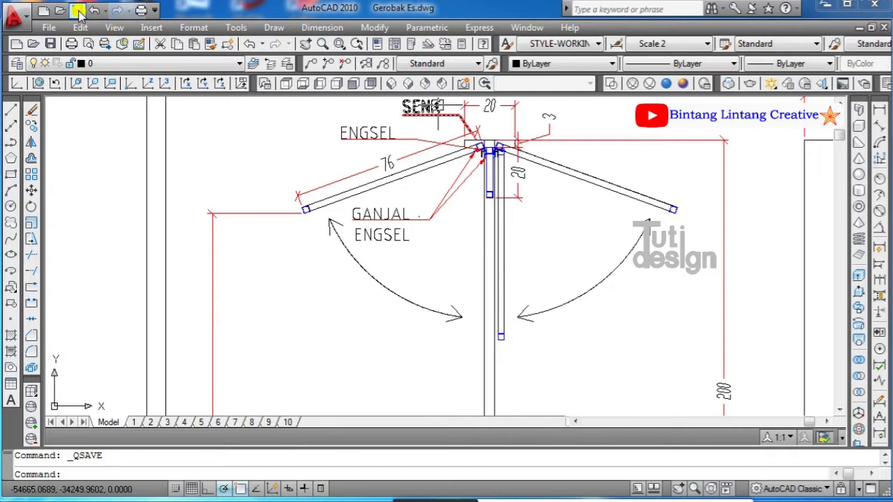
Step: Close off the left flap end with a line from the square's corner to the dimension tick
scroll(325, 230, "up", 3)
left_click(11, 109)
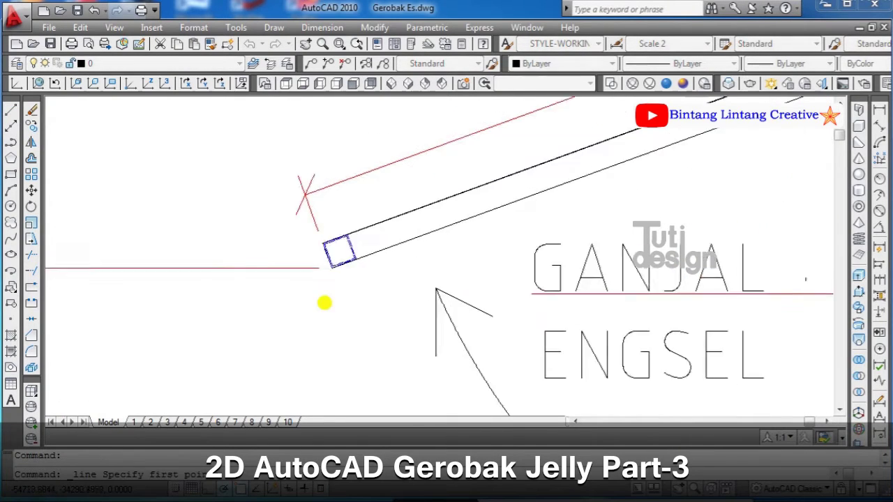
scroll(324, 302, "up", 2)
middle_click_drag(330, 233, 412, 353)
left_click(398, 309)
left_click(349, 175)
right_click(349, 175)
left_click(359, 179)
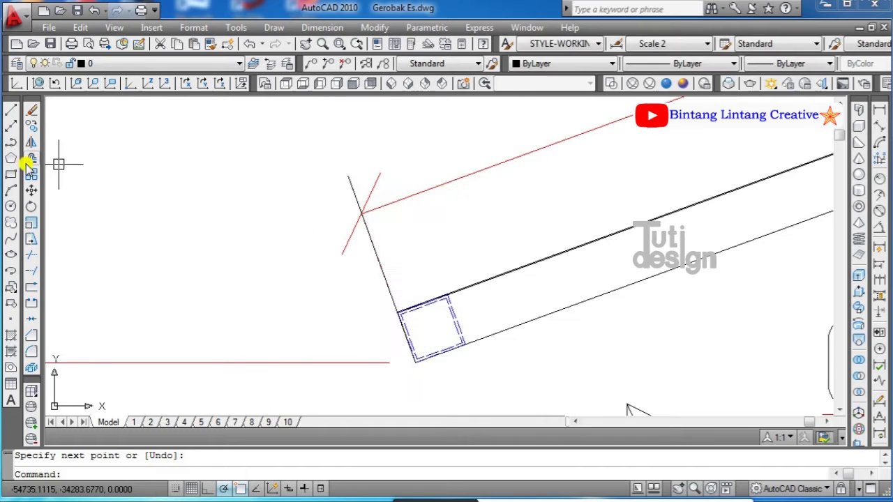
Step: Offset the flap-end line by 25
left_click(30, 159)
type("25")
key("Return")
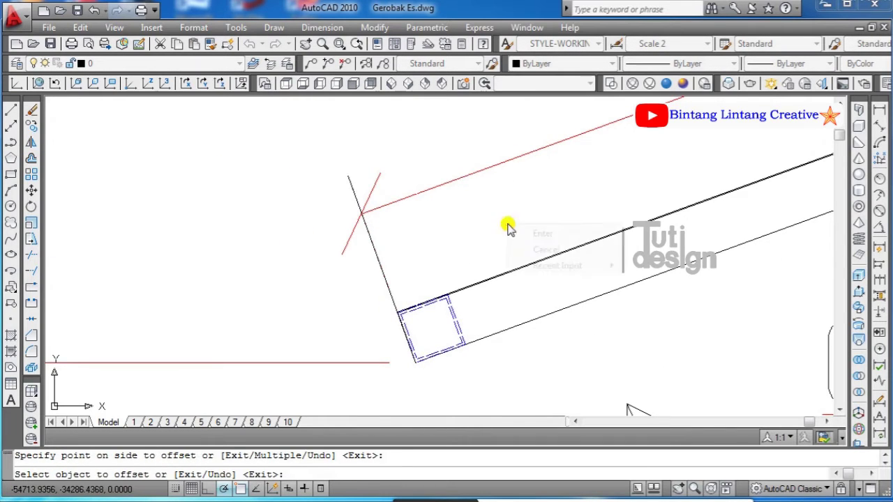
left_click(543, 234)
scroll(658, 253, "down", 3)
scroll(664, 339, "up", 1)
scroll(621, 244, "up", 1)
Step: Save the drawing with Ctrl+S
middle_click_drag(621, 244, 701, 234)
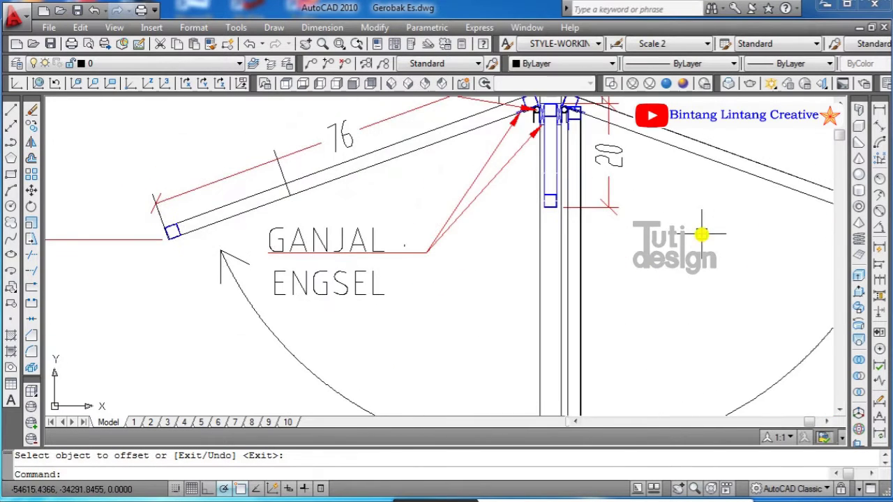
scroll(701, 234, "down", 1)
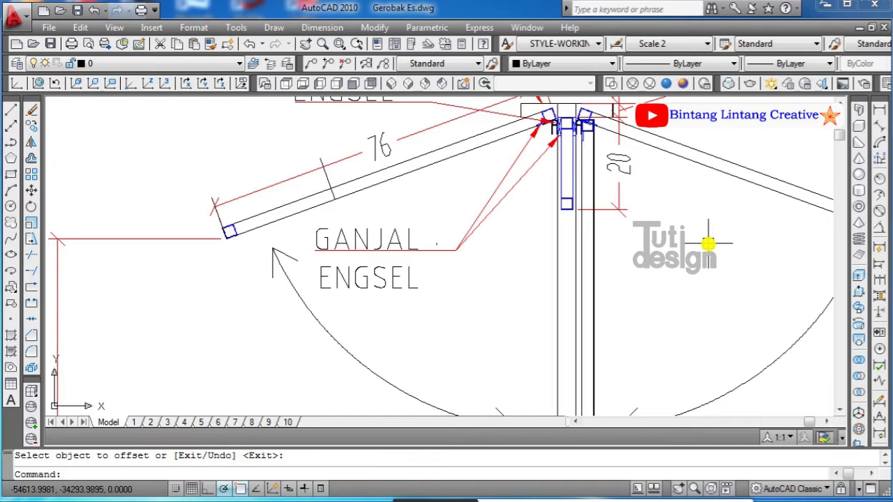
scroll(702, 230, "down", 1)
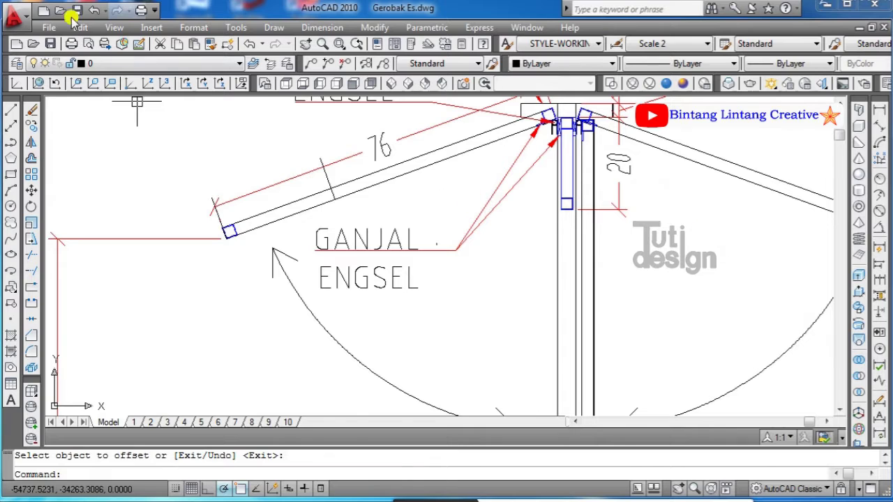
key("ctrl+s")
Step: Draw a large circle centred on the hinge pin through the flap tip
scroll(570, 255, "down", 1)
middle_click_drag(804, 355, 803, 359)
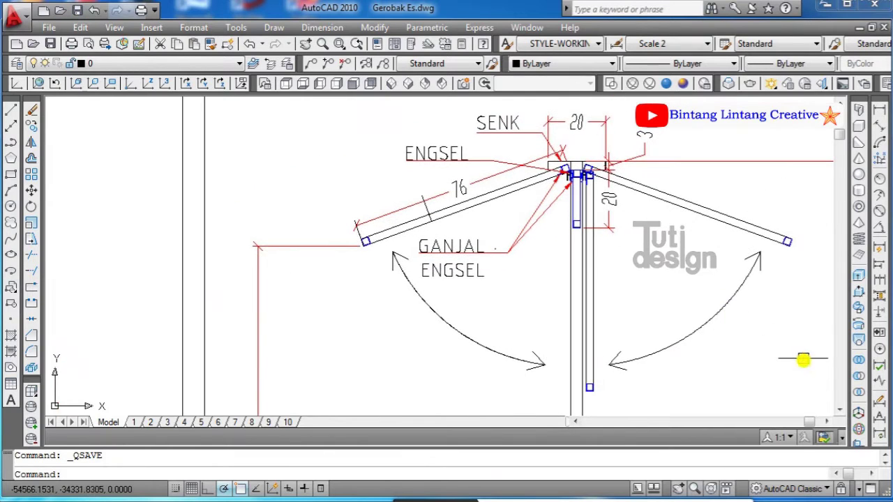
left_click(10, 208)
scroll(580, 182, "up", 1)
scroll(570, 148, "up", 1)
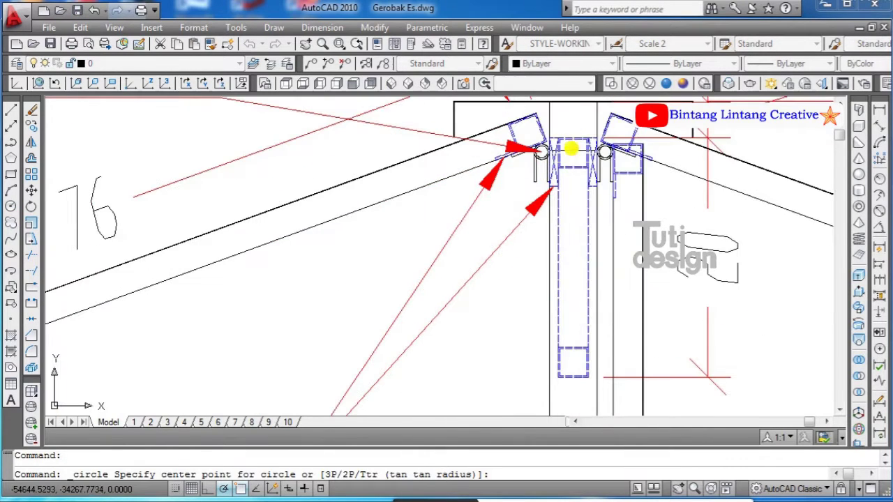
left_click(572, 139)
scroll(531, 154, "down", 1)
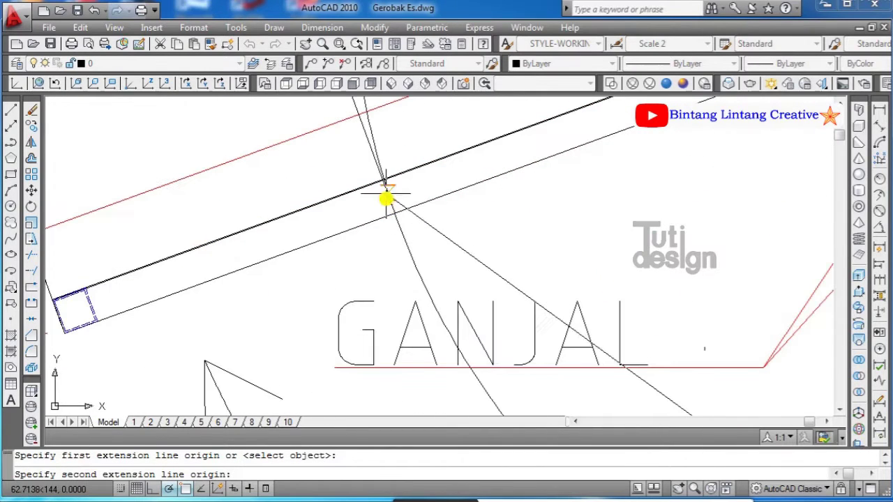
Step: Trim the circle against the flap line
left_click(31, 254)
scroll(353, 197, "up", 2)
scroll(345, 165, "up", 1)
left_click(344, 165)
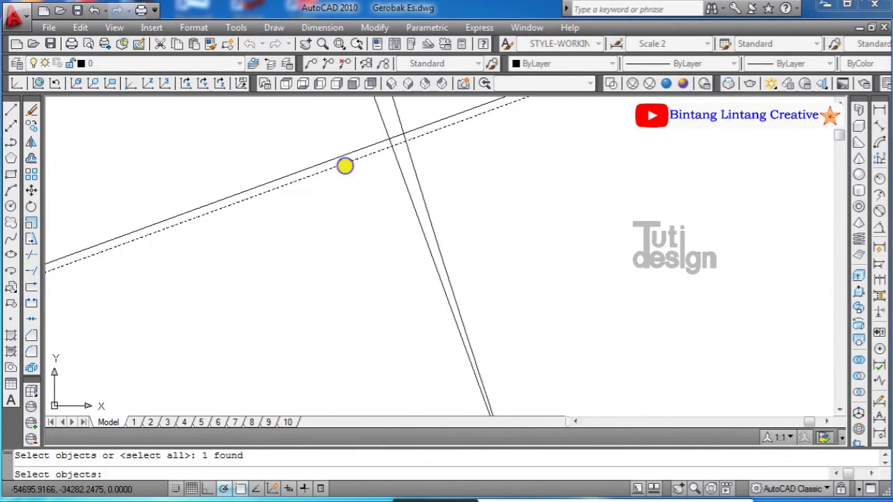
key("Return")
scroll(259, 189, "down", 1)
Step: Draw a diagonal strut line from the arc crossing on the flap down to the post
left_click(259, 189)
scroll(309, 205, "up", 2)
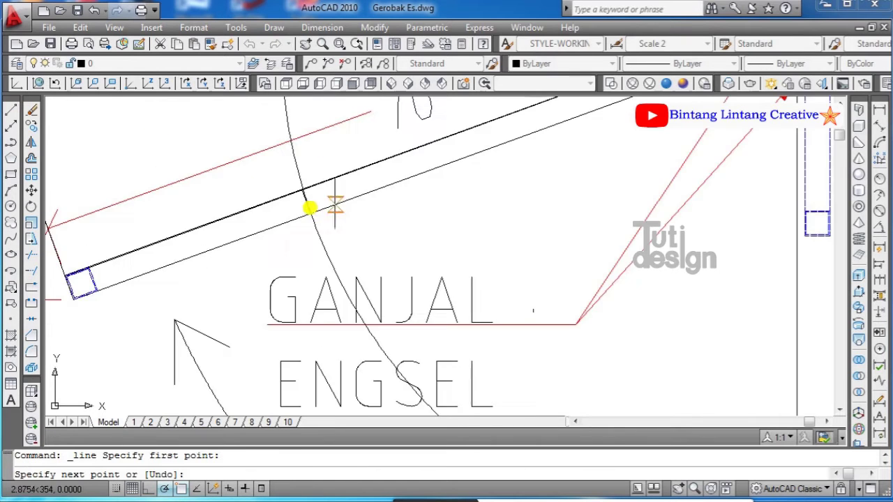
scroll(508, 235, "up", 2)
scroll(475, 300, "up", 1)
left_click(474, 301)
right_click(475, 300)
Step: Finish the diagonal strut line and offset a copy 2 units to its lower-right side
left_click(514, 309)
scroll(535, 303, "down", 4)
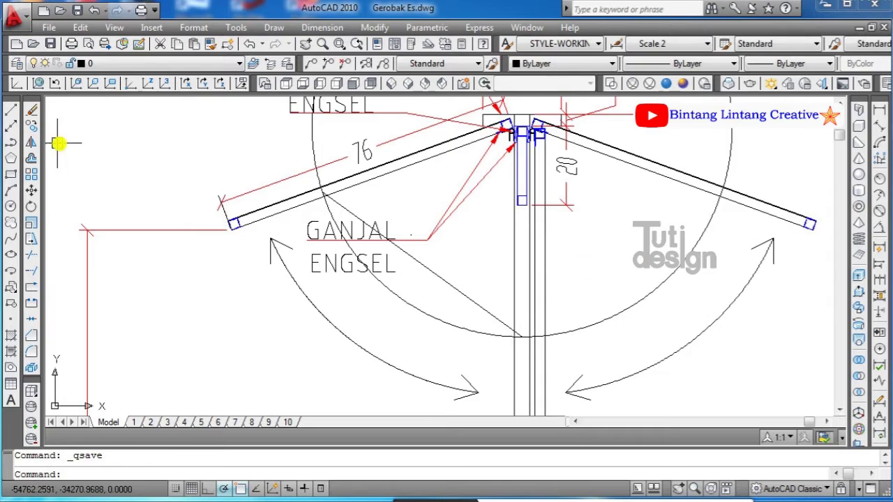
left_click(32, 157)
type("2")
key("Return")
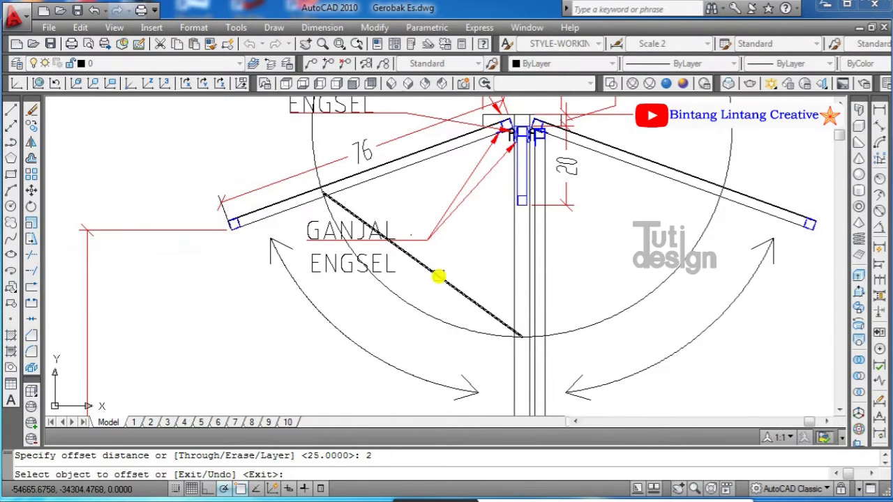
left_click(439, 275)
left_click(612, 256)
right_click(613, 255)
left_click(642, 262)
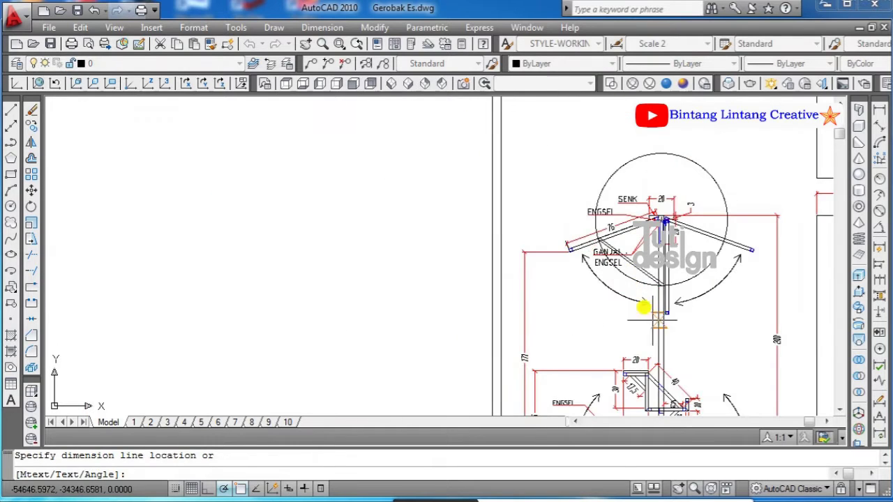
Step: Extend the strut lines down to the post
scroll(649, 314, "up", 3)
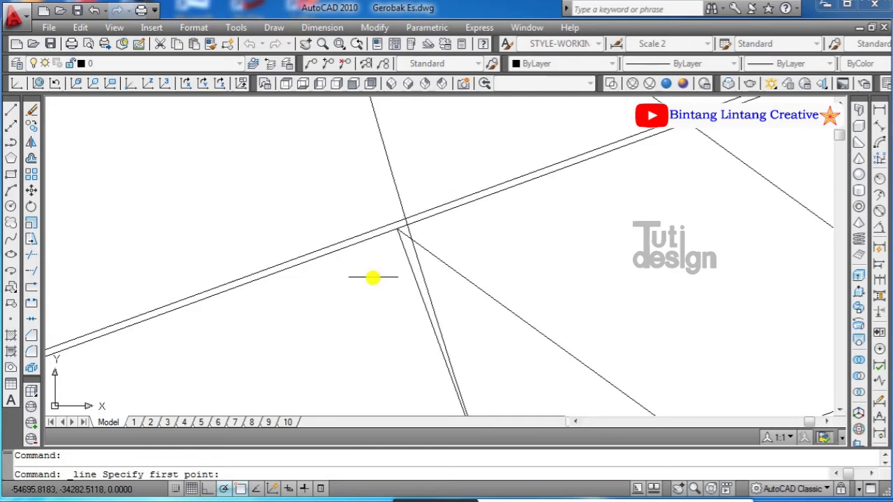
left_click(409, 207)
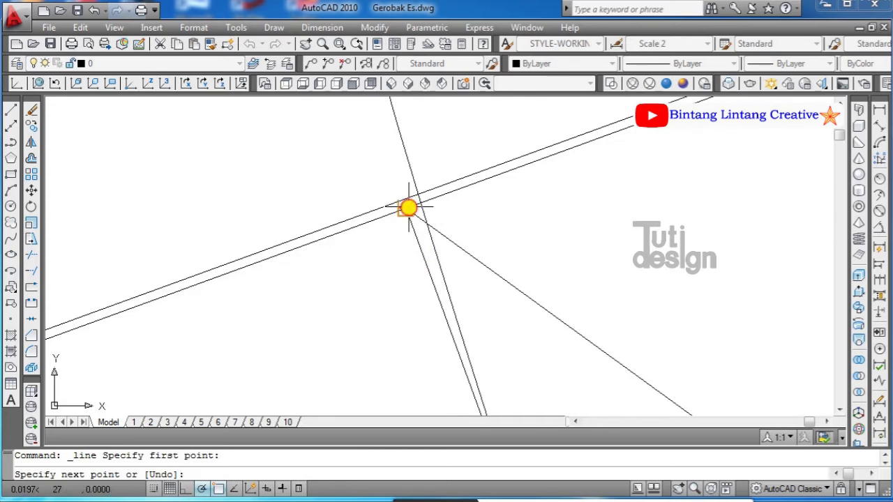
key("Escape")
scroll(479, 265, "down", 3)
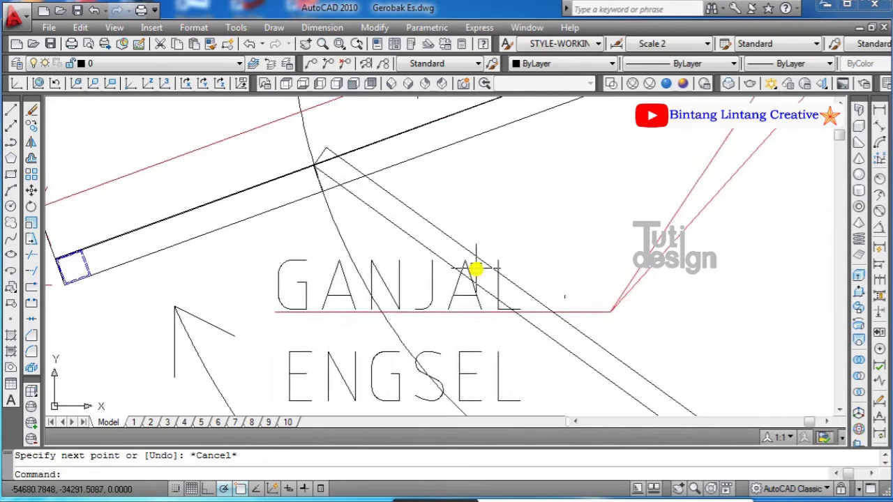
scroll(592, 249, "down", 2)
middle_click_drag(687, 339, 531, 342)
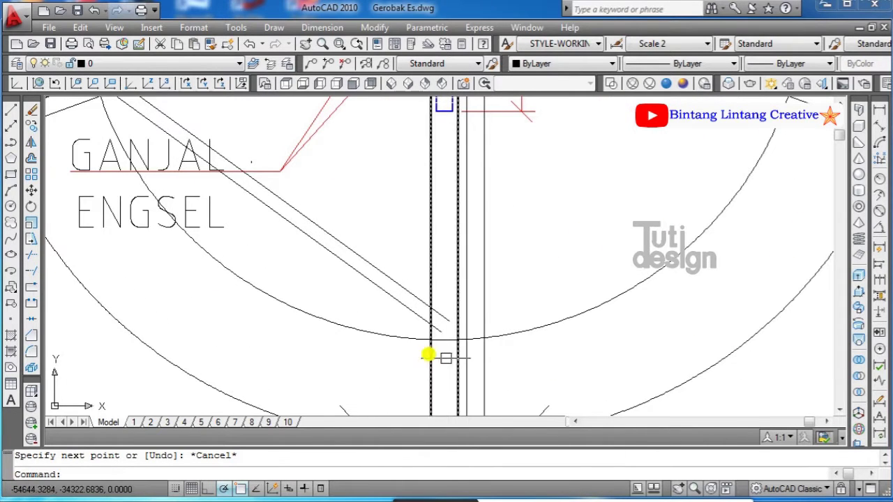
left_click(15, 268)
key("Return")
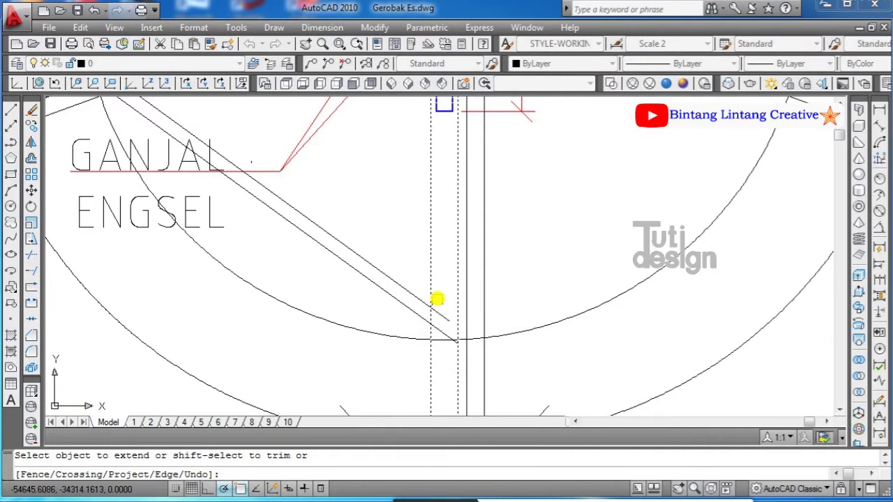
right_click(545, 269)
left_click(577, 275)
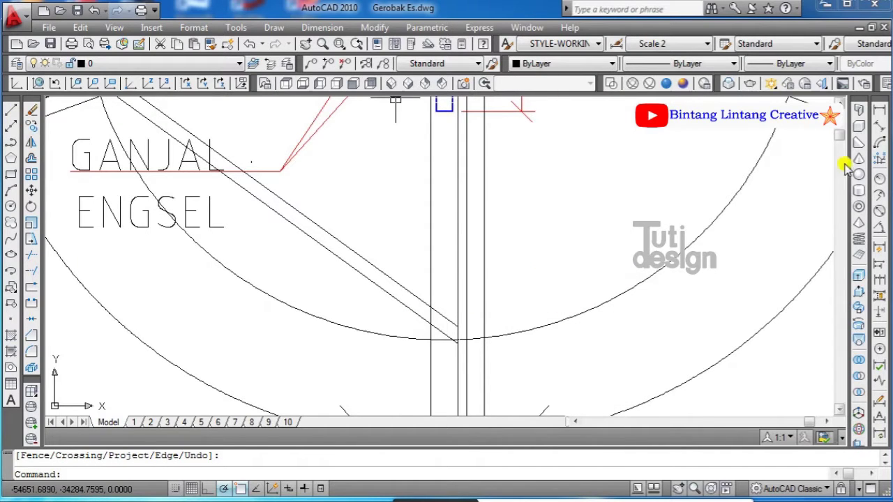
Step: Add an aligned dimension along the diagonal strut
left_click(879, 126)
scroll(489, 314, "up", 3)
left_click(381, 293)
scroll(349, 233, "down", 3)
scroll(307, 211, "up", 5)
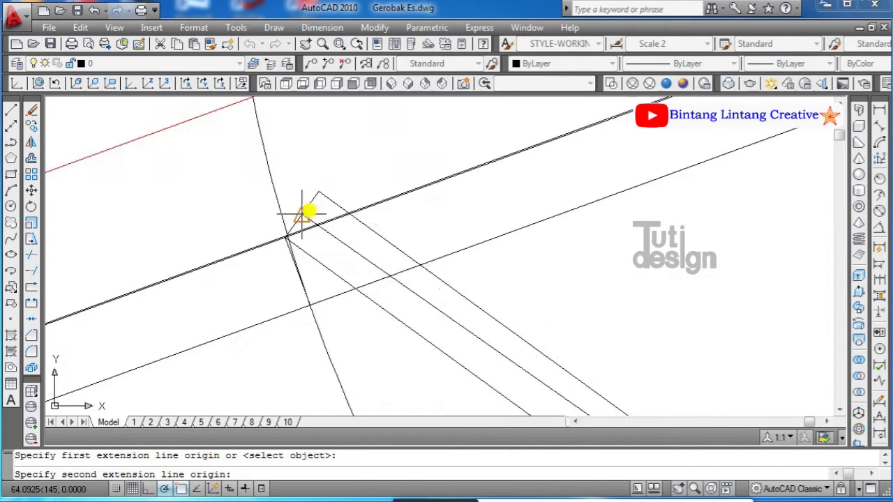
left_click(319, 190)
scroll(319, 191, "down", 3)
right_click(449, 176)
left_click(460, 187)
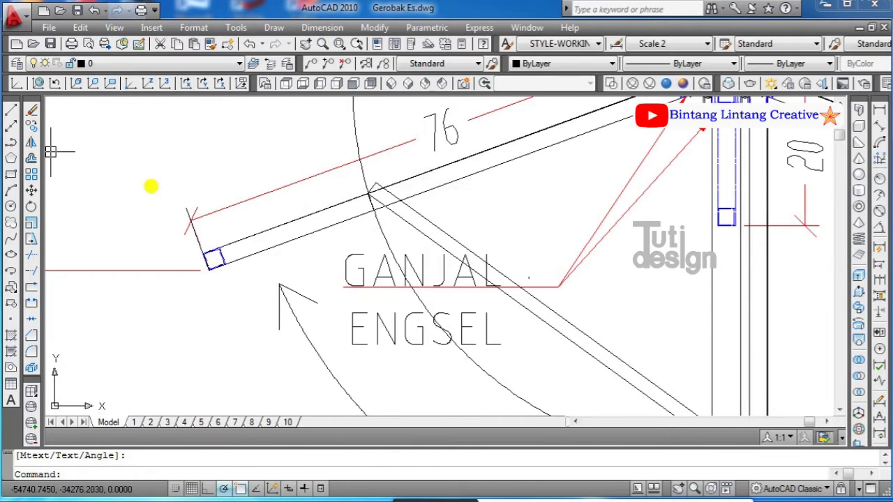
Step: Offset the short segment 63 units toward the post
left_click(31, 164)
type("63")
key("Return")
scroll(388, 203, "up", 3)
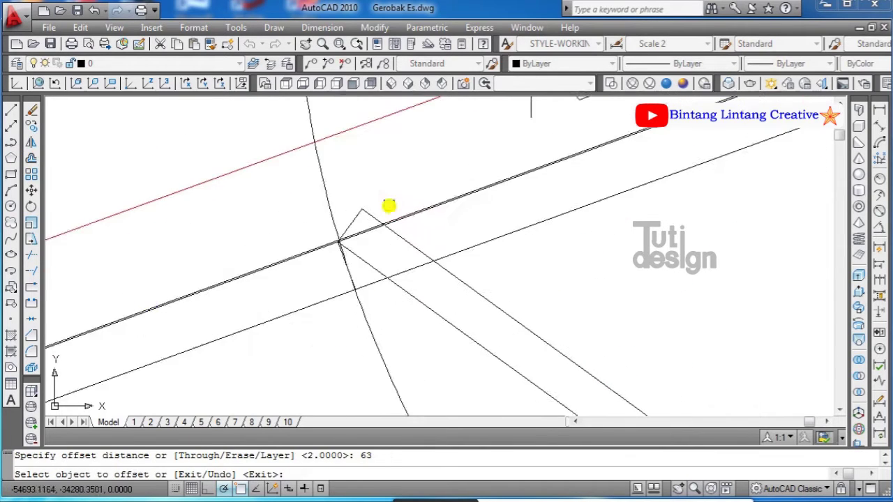
scroll(389, 203, "up", 1)
left_click(343, 221)
scroll(407, 207, "down", 3)
scroll(602, 242, "up", 3)
left_click(554, 333)
key("Return")
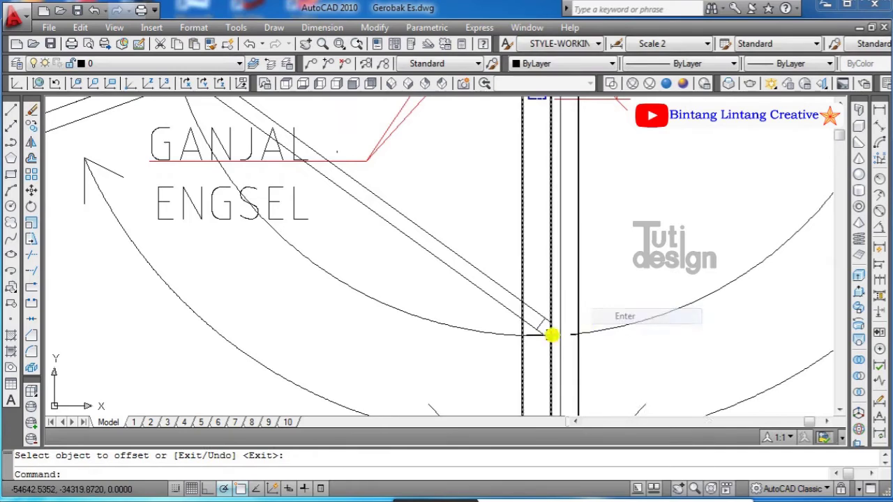
Step: Begin a 2.5-unit offset and cancel it
scroll(554, 332, "up", 2)
left_click(31, 159)
type("2.5")
key("Return")
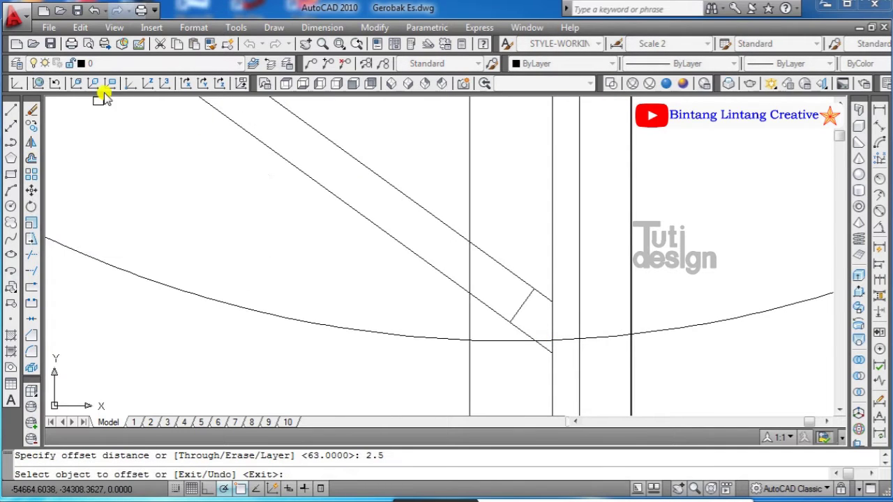
scroll(580, 380, "down", 2)
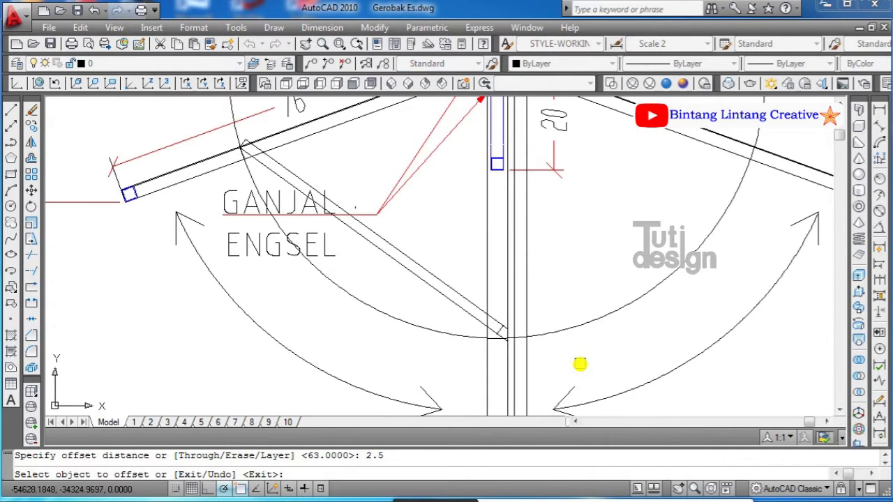
key("Escape")
scroll(534, 359, "up", 5)
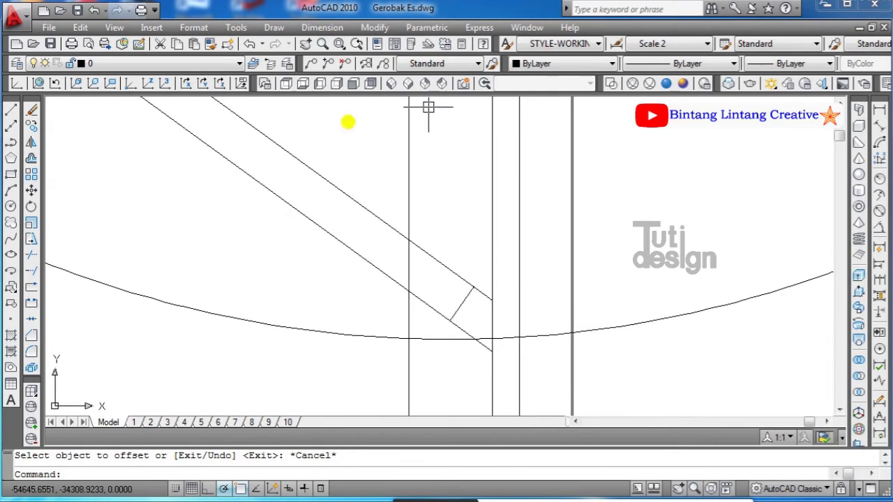
Step: Offset the brace line 64 units toward the post
left_click(31, 162)
type("64")
key("Return")
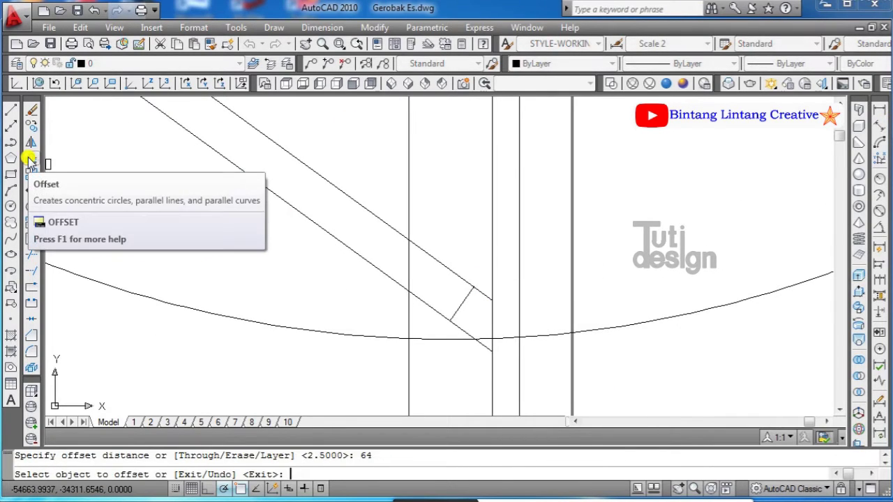
scroll(424, 256, "down", 3)
scroll(326, 208, "up", 5)
left_click(325, 208)
scroll(656, 296, "down", 3)
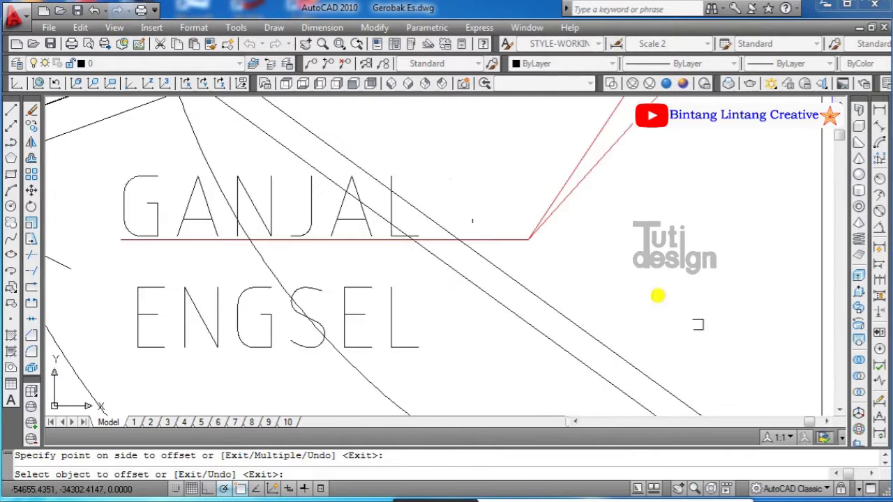
scroll(512, 273, "up", 3)
scroll(512, 272, "up", 2)
left_click(512, 314)
key("Return")
Step: Trim the excess line ends and remove the leftover construction line
left_click(480, 297)
left_click(465, 291)
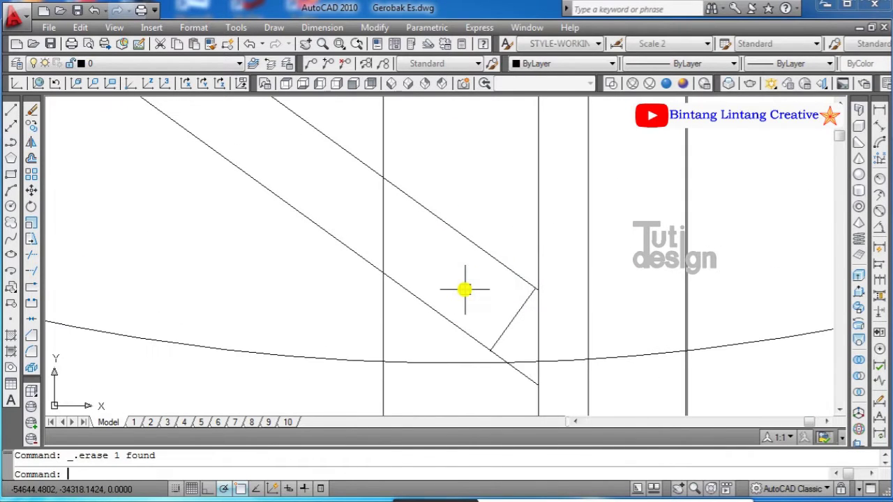
left_click(31, 255)
scroll(614, 305, "up", 3)
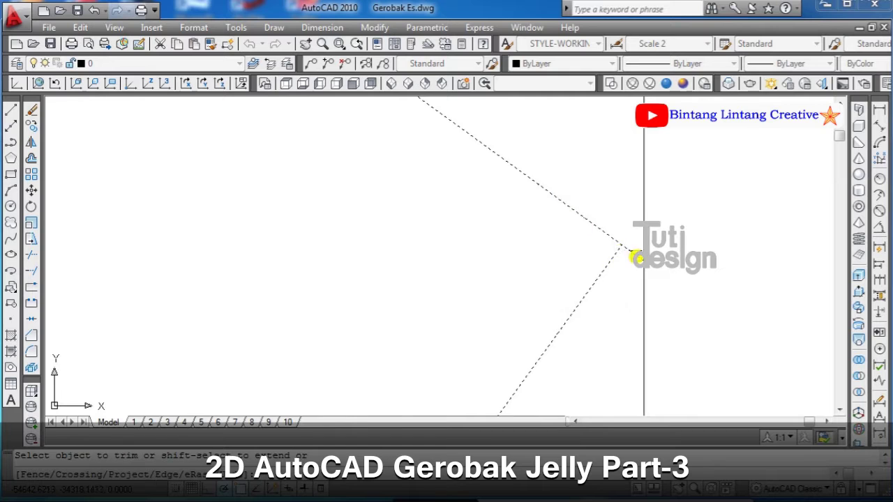
scroll(636, 257, "down", 3)
key("Return")
scroll(413, 182, "up", 4)
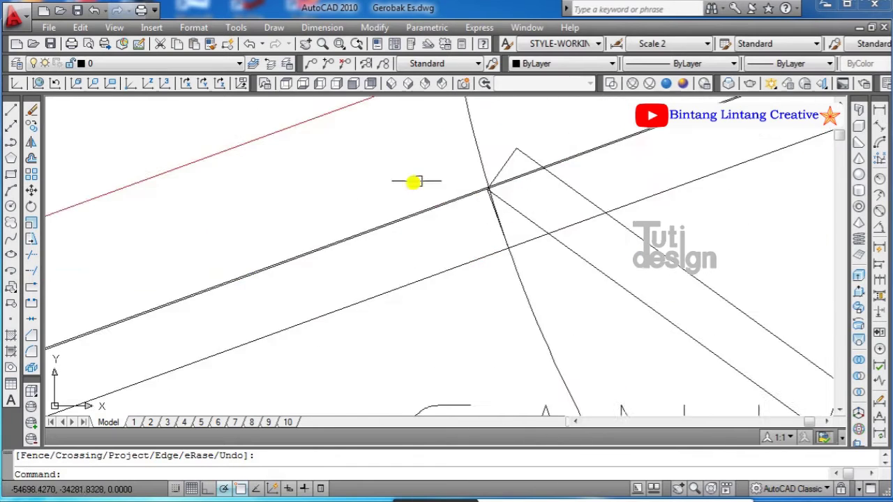
scroll(494, 216, "up", 2)
left_click(405, 241)
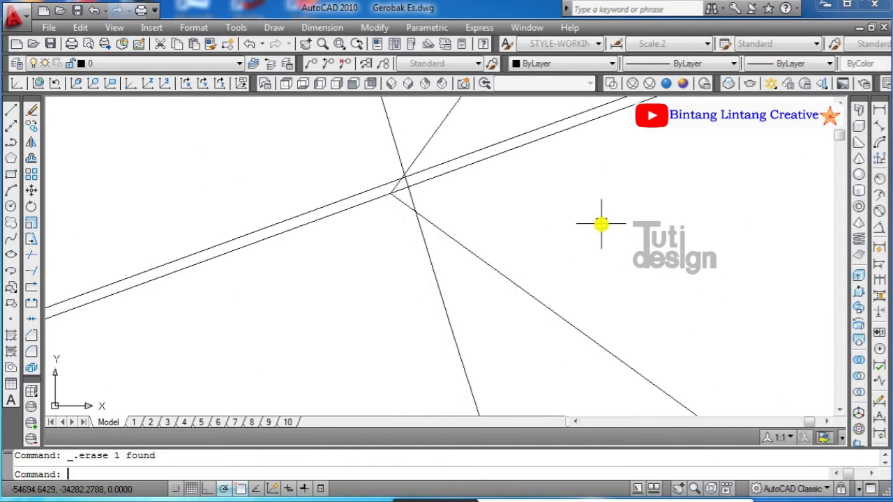
scroll(754, 259, "down", 3)
scroll(628, 215, "up", 3)
Step: Place an aligned 64 dimension beside the brace
left_click(879, 125)
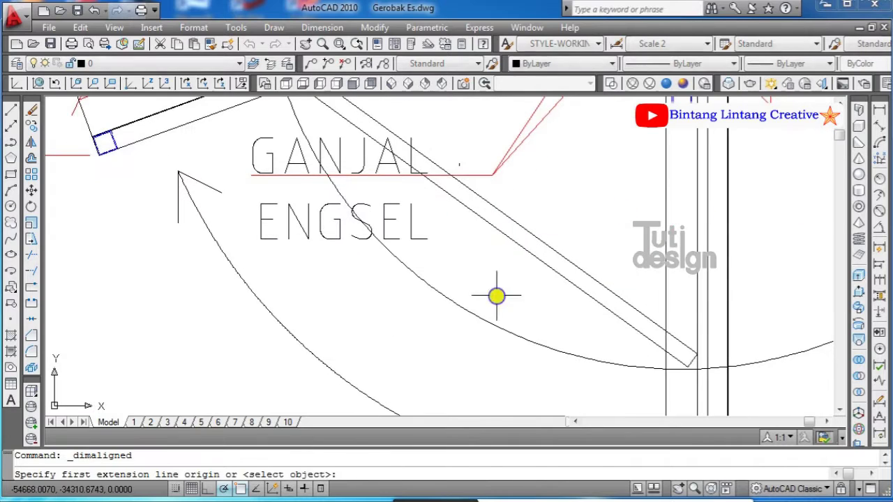
key("Return")
left_click(497, 296)
left_click(543, 287)
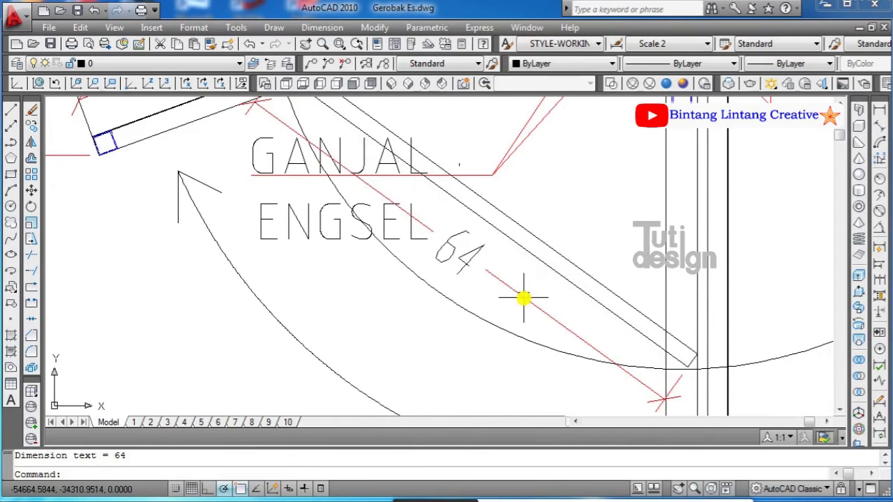
scroll(624, 202, "up", 5)
scroll(624, 202, "down", 5)
scroll(576, 221, "up", 2)
scroll(453, 199, "up", 3)
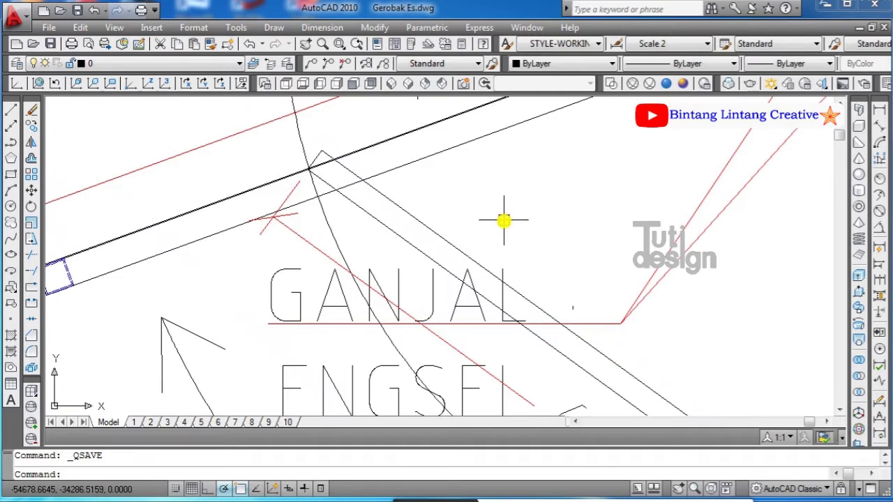
Step: Draw two construction lines from the hinge area across the brace
left_click(11, 109)
left_click(70, 269)
scroll(439, 205, "down", 3)
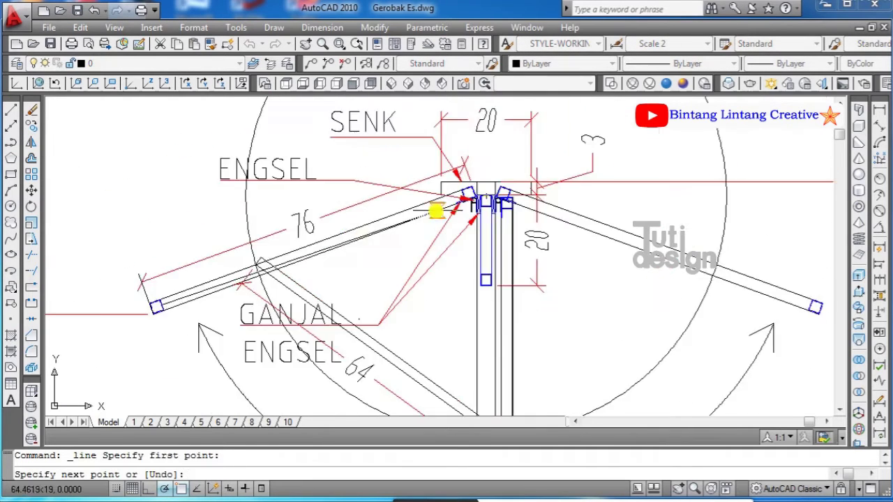
scroll(394, 146, "up", 3)
right_click(391, 138)
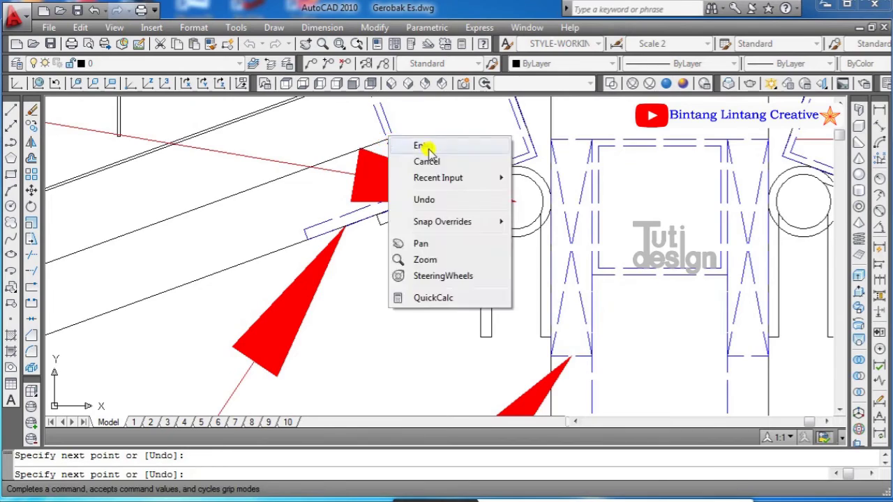
left_click(418, 144)
scroll(335, 226, "up", 3)
left_click(10, 109)
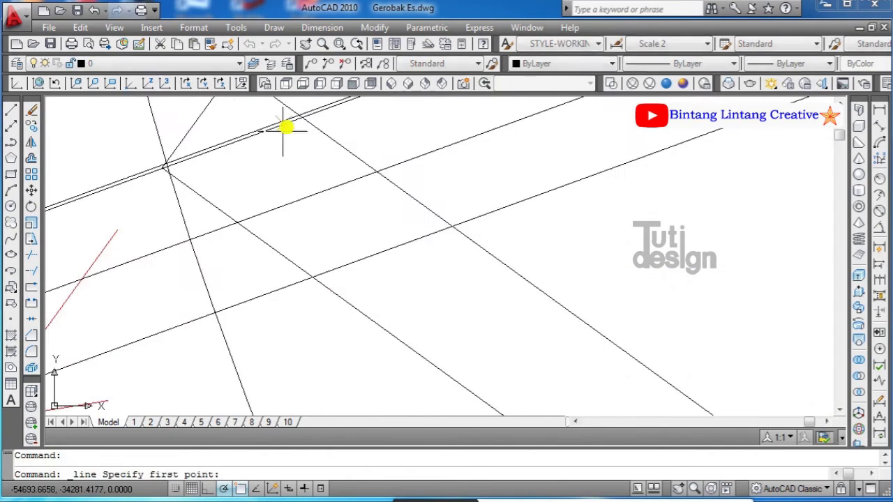
left_click(193, 119)
scroll(389, 226, "up", 3)
scroll(576, 292, "up", 2)
right_click(576, 292)
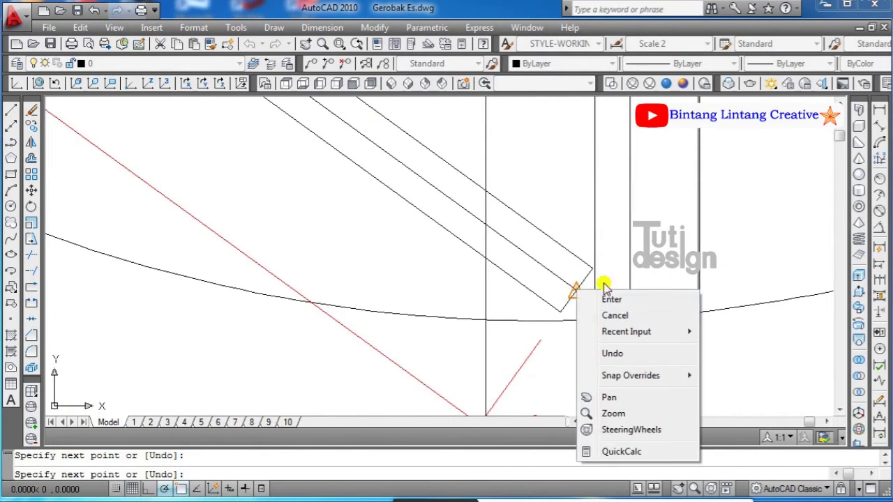
left_click(592, 297)
scroll(359, 245, "down", 3)
Step: Draw a 0.5-radius circle on the brace and give it a diameter dimension
left_click(10, 206)
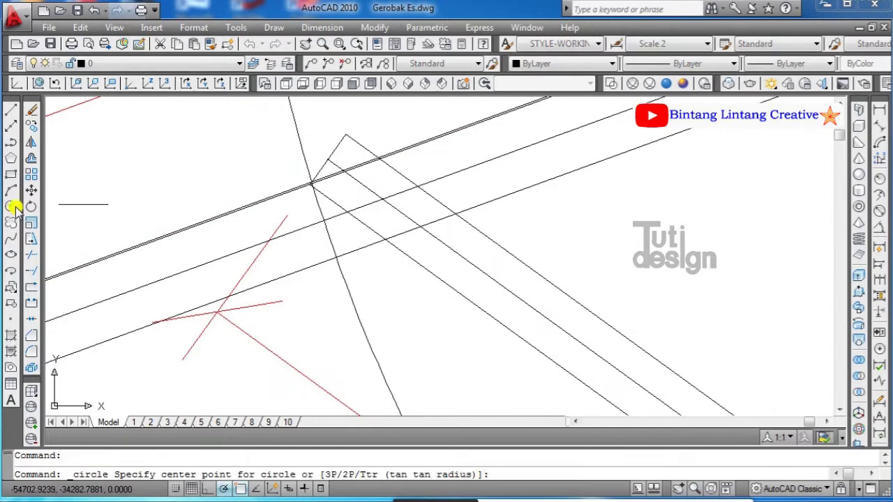
scroll(365, 194, "up", 1)
left_click(365, 196)
type("0.5")
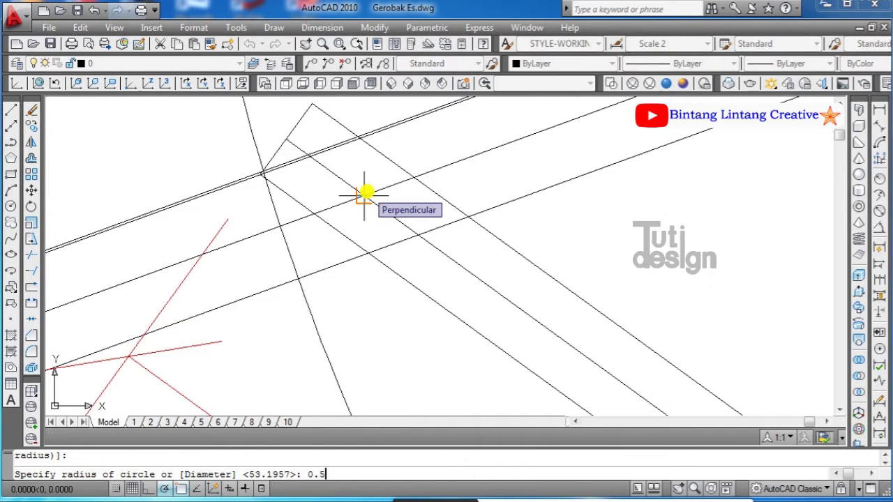
key("Return")
left_click(881, 226)
left_click(385, 194)
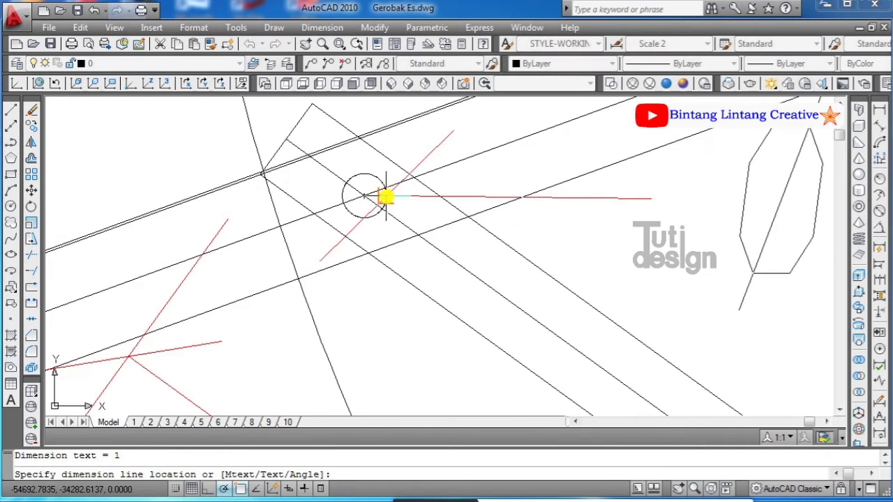
scroll(385, 194, "up", 2)
scroll(385, 195, "up", 2)
right_click(386, 196)
left_click(422, 200)
Step: Delete the diameter dimension and a long construction line
scroll(440, 208, "up", 2)
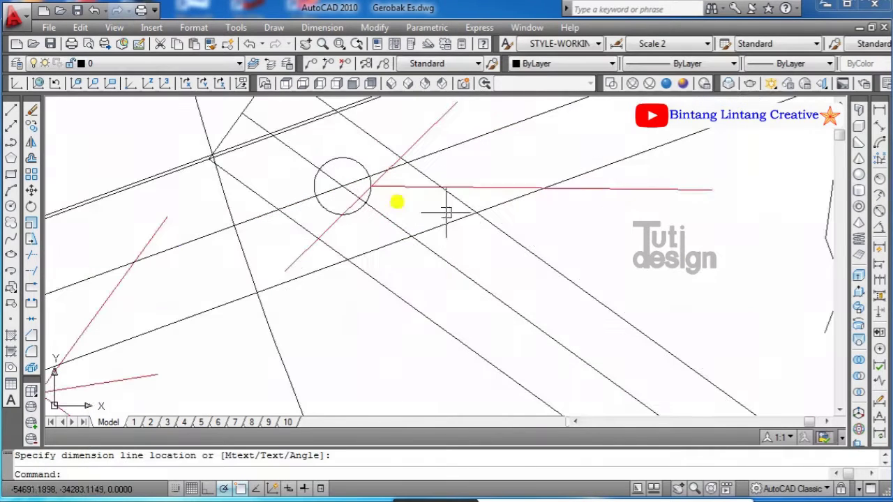
left_click(654, 199)
left_click(654, 189)
key("Delete")
scroll(485, 174, "down", 3)
left_click(484, 174)
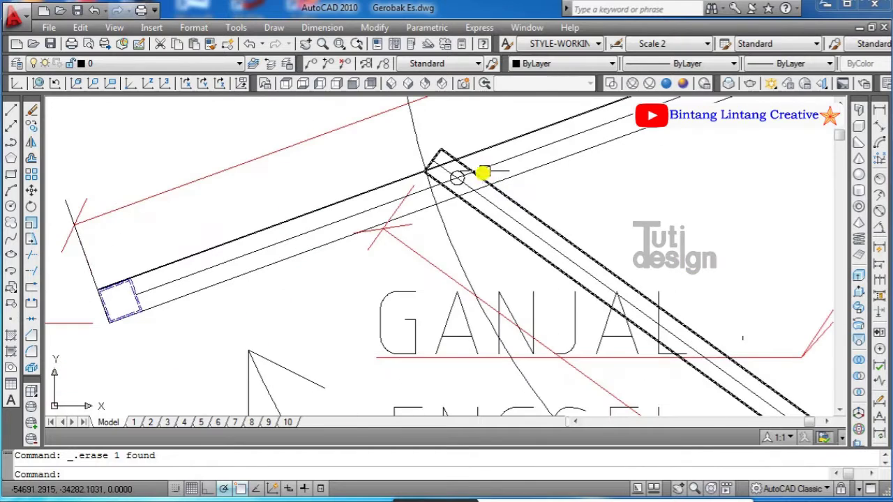
scroll(590, 138, "up", 1)
key("Delete")
scroll(599, 147, "down", 2)
scroll(447, 164, "up", 2)
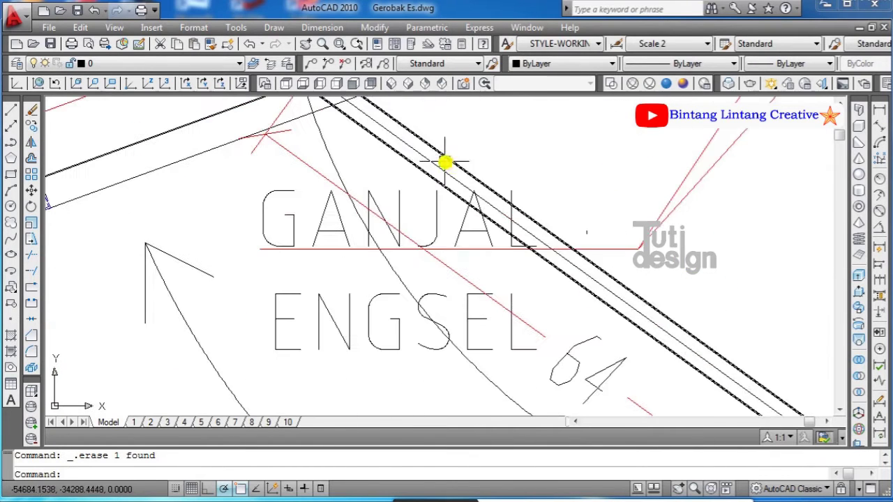
scroll(488, 196, "down", 2)
scroll(689, 315, "up", 2)
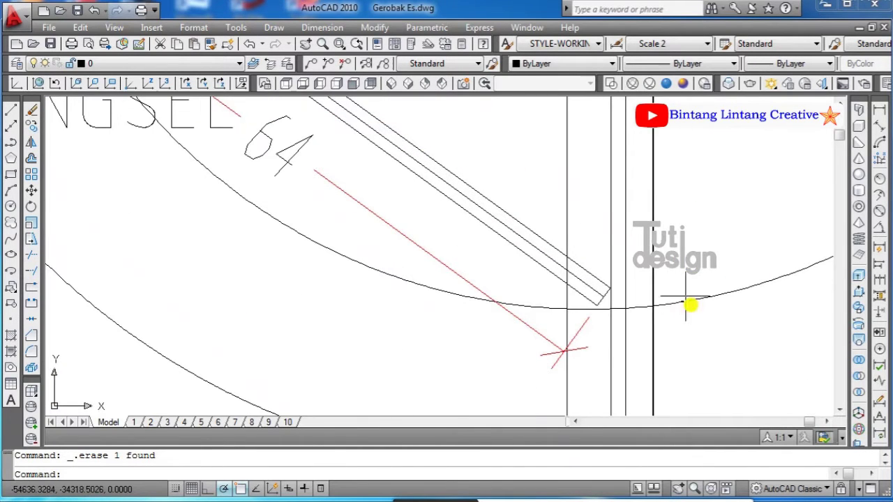
Step: Draw a short horizontal line with a vertical line dropping down from it
left_click(11, 110)
left_click(566, 239)
left_click(612, 240)
right_click(608, 239)
left_click(617, 243)
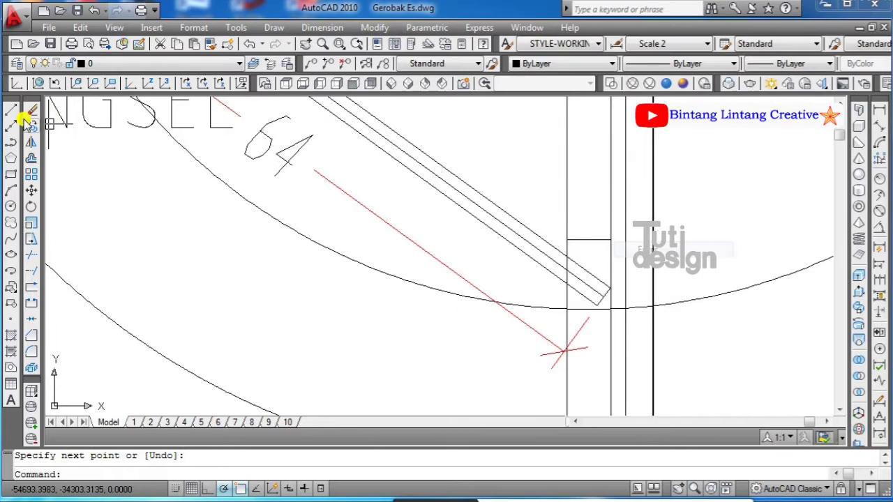
left_click(11, 110)
left_click(587, 241)
left_click(593, 388)
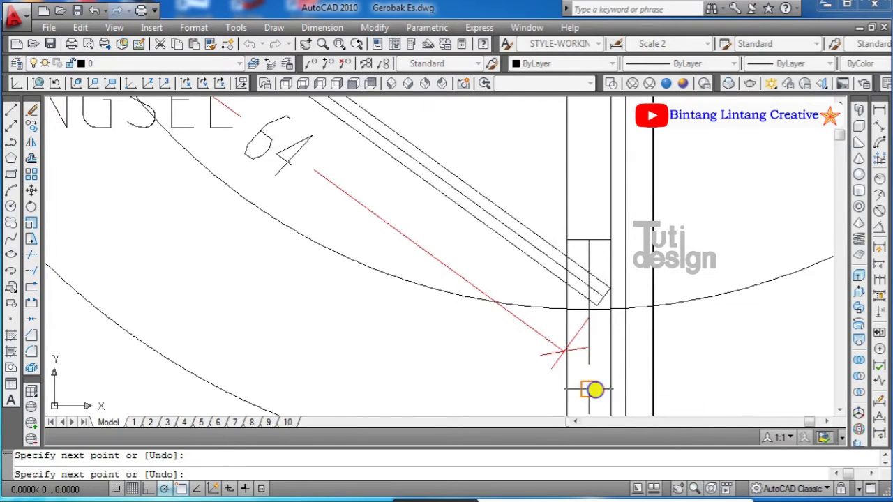
right_click(594, 389)
left_click(628, 229)
scroll(700, 315, "up", 2)
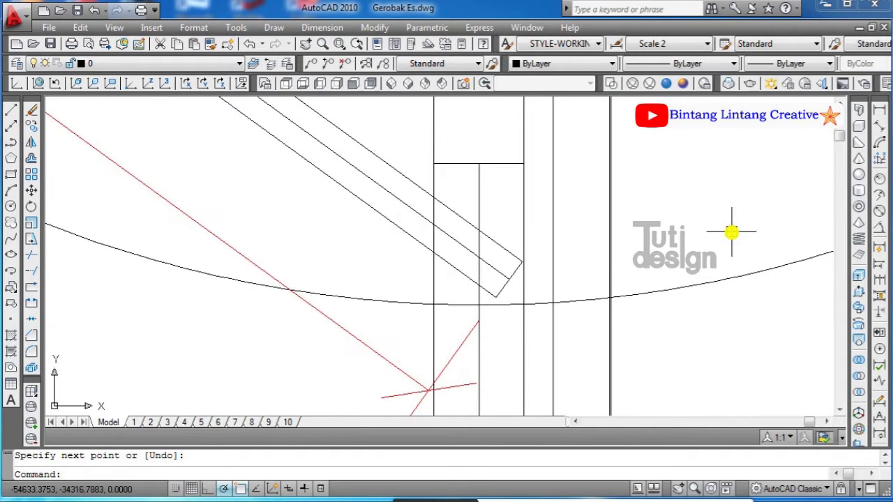
Step: Draw a 0.5-radius circle near the brace end and delete a stray 0.05 circle
left_click(11, 206)
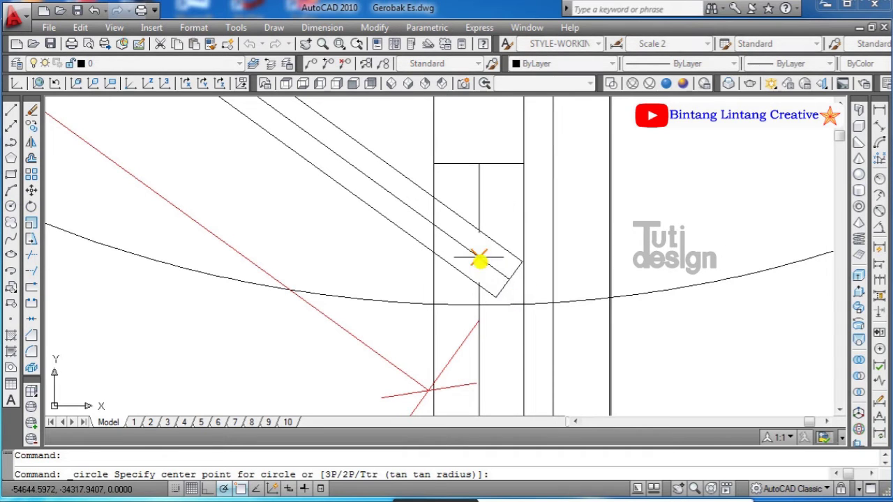
left_click(479, 259)
type(".5")
key("Return")
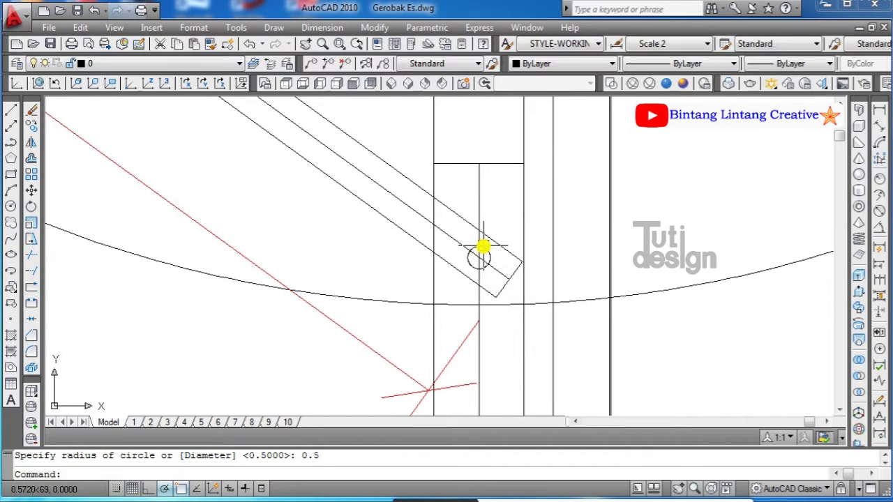
scroll(688, 357, "down", 3)
scroll(564, 265, "up", 6)
left_click(560, 265)
type("0.05")
key("Return")
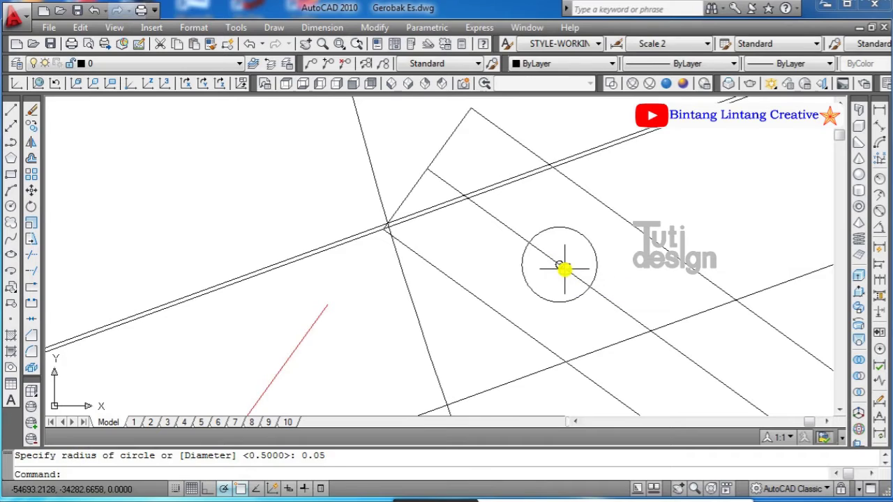
scroll(560, 265, "up", 4)
left_click_drag(548, 274, 613, 215)
key("Delete")
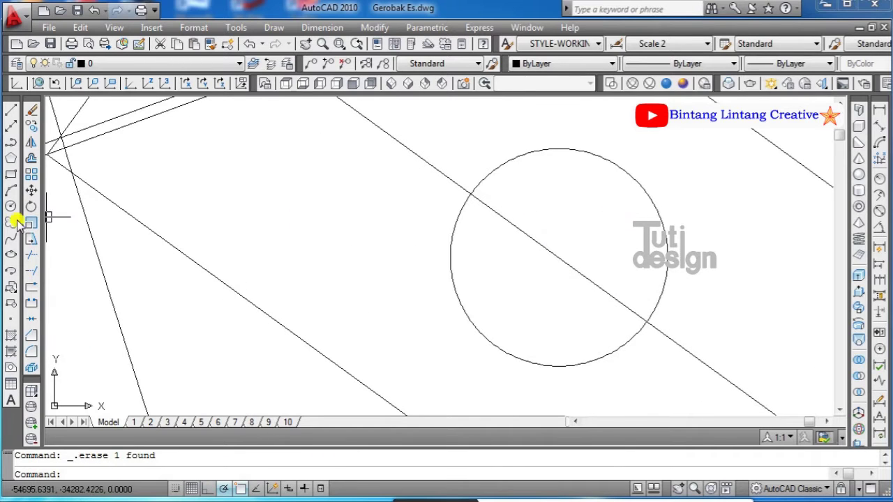
Step: Centre a 0.25-radius pin circle on the large hinge circle's centre
left_click(11, 206)
left_click(559, 257)
type("0.")
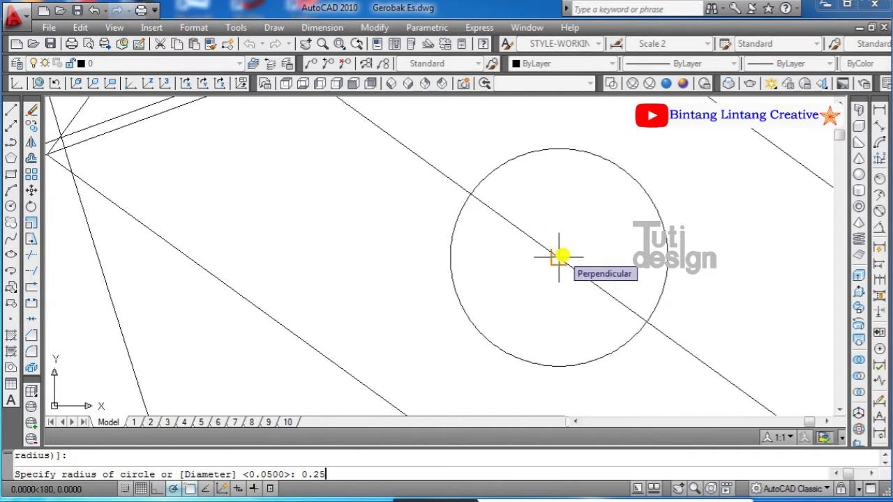
key("Return")
scroll(538, 219, "down", 5)
scroll(488, 253, "up", 3)
Step: Match the small dashed rectangle's blue dashed style onto the small circle with MATCHPROP
left_click(263, 305)
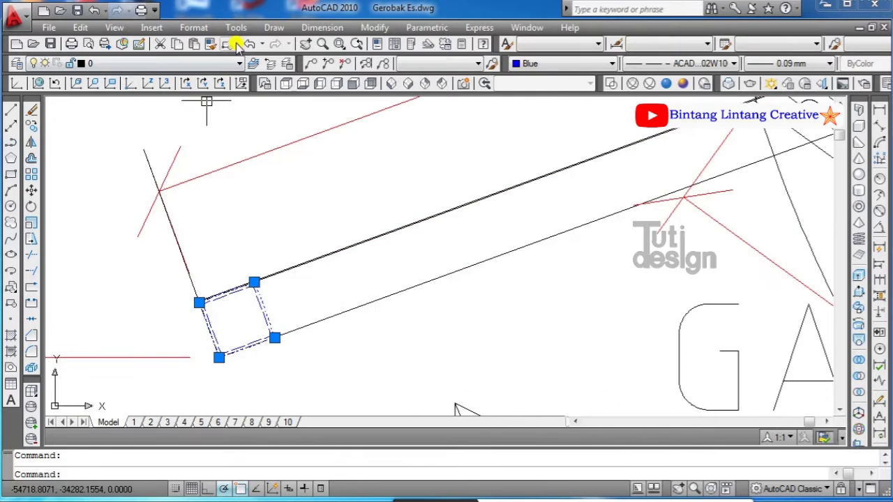
left_click(237, 45)
scroll(607, 170, "up", 3)
scroll(578, 160, "up", 2)
right_click(645, 136)
left_click(675, 142)
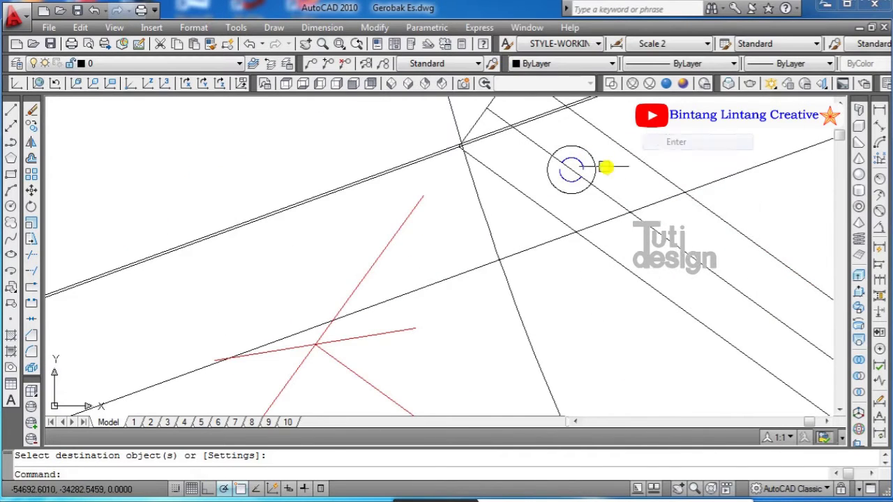
scroll(606, 168, "up", 4)
left_click(548, 180)
right_click(550, 180)
Step: Draw horizontal and vertical quadrant-to-quadrant lines across the larger circle
left_click(11, 110)
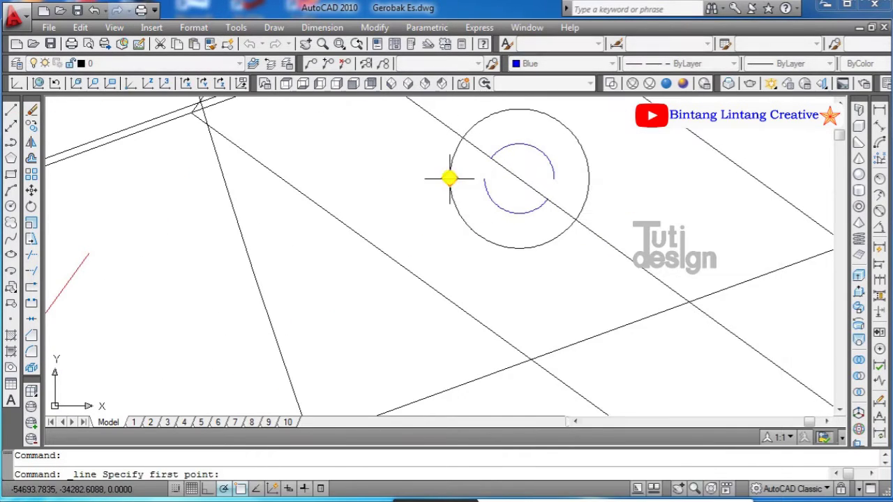
left_click(449, 179)
left_click(589, 179)
left_click(11, 109)
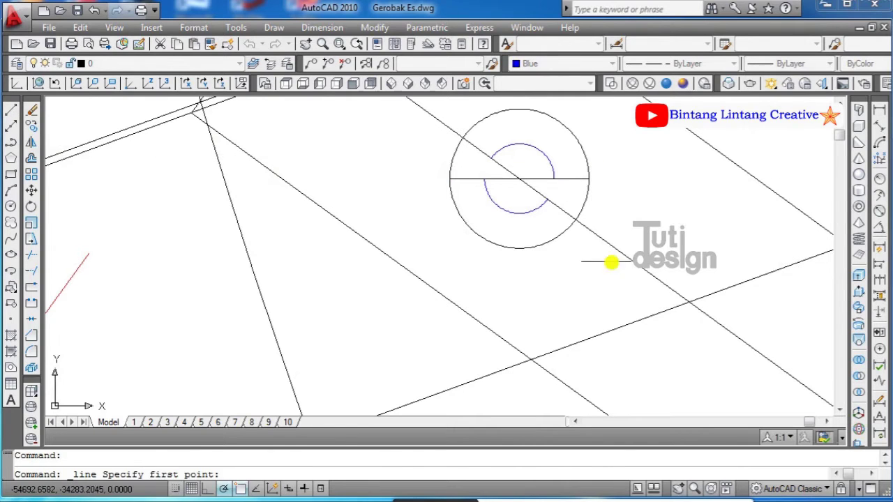
left_click(519, 248)
left_click(520, 109)
scroll(524, 126, "down", 1)
left_click(632, 225)
Step: Set the two crossing centre lines' lineweight and make them green
left_click(569, 287)
left_click(791, 63)
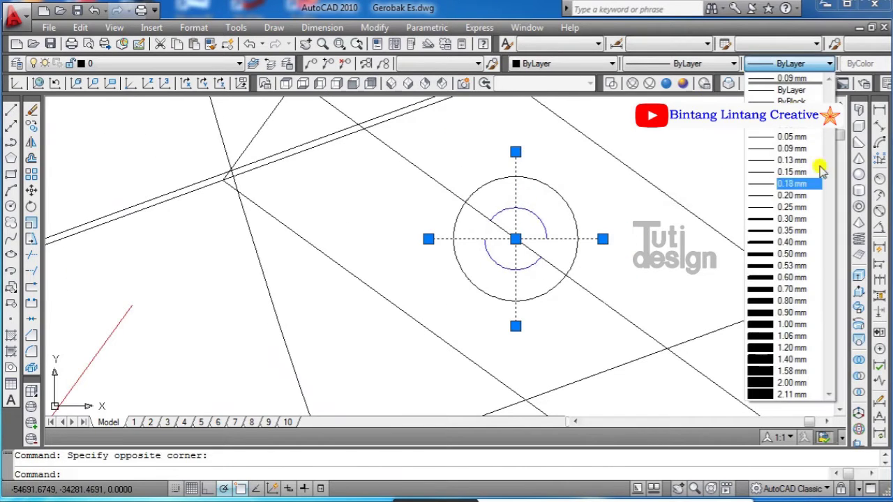
left_click(792, 137)
left_click(564, 64)
left_click(537, 126)
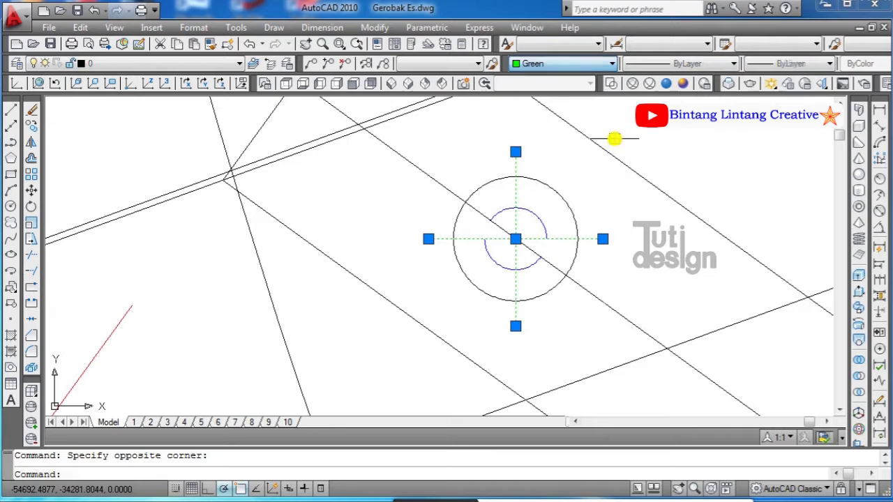
key("Escape")
Step: Open the small circle's Properties to edit its linetype scale
scroll(535, 216, "down", 3)
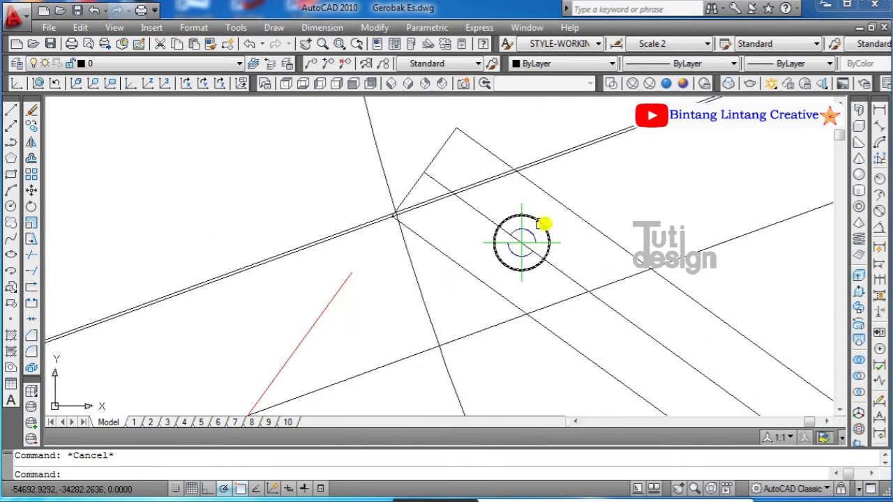
left_click(541, 225)
right_click(523, 233)
left_click(587, 476)
left_click(47, 96)
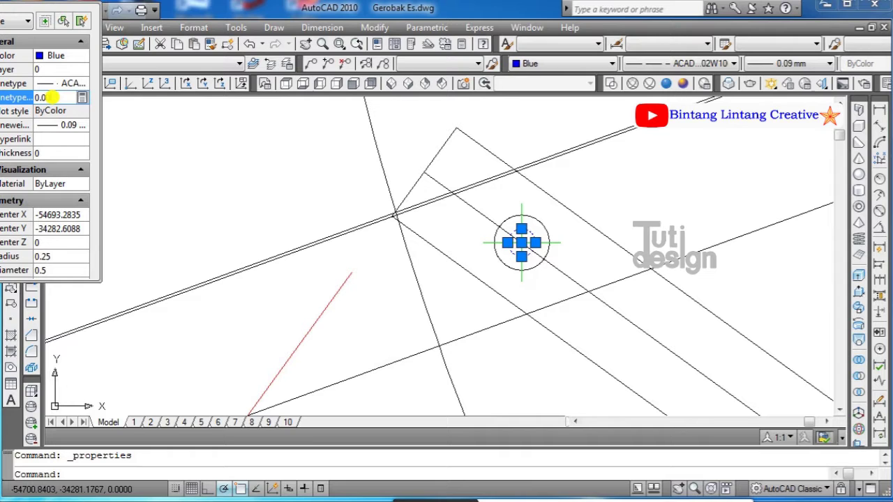
key("ctrl+1")
key("Escape")
Step: Set the small circle's Linetype scale to 0.03 in Properties and view the whole hinge
scroll(542, 243, "up", 4)
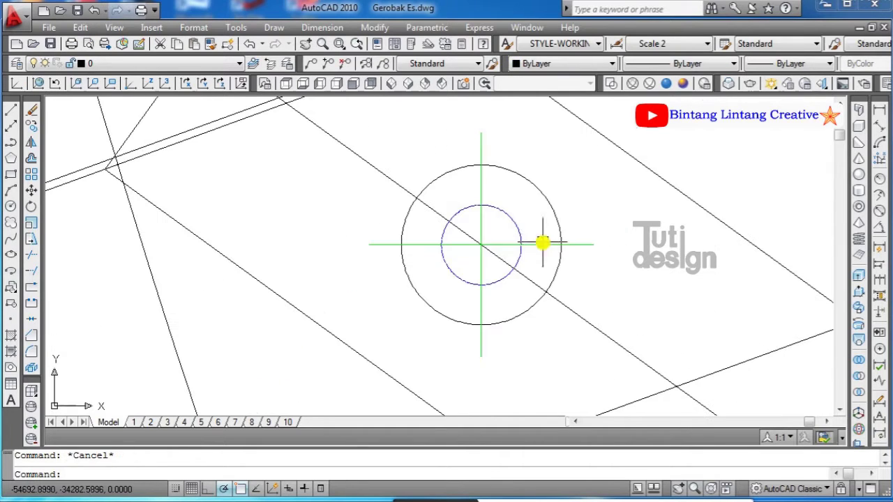
left_click(530, 220)
right_click(525, 223)
left_click(590, 475)
left_click(47, 97)
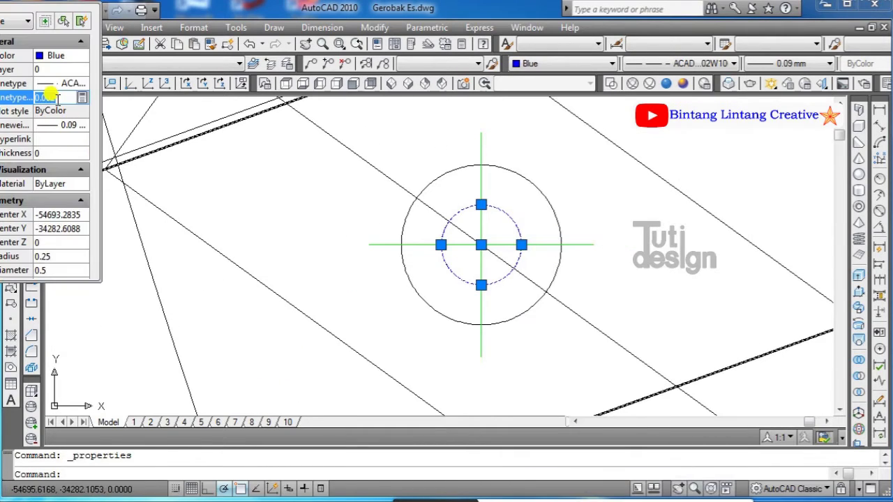
type("0.03")
key("Return")
key("ctrl+1")
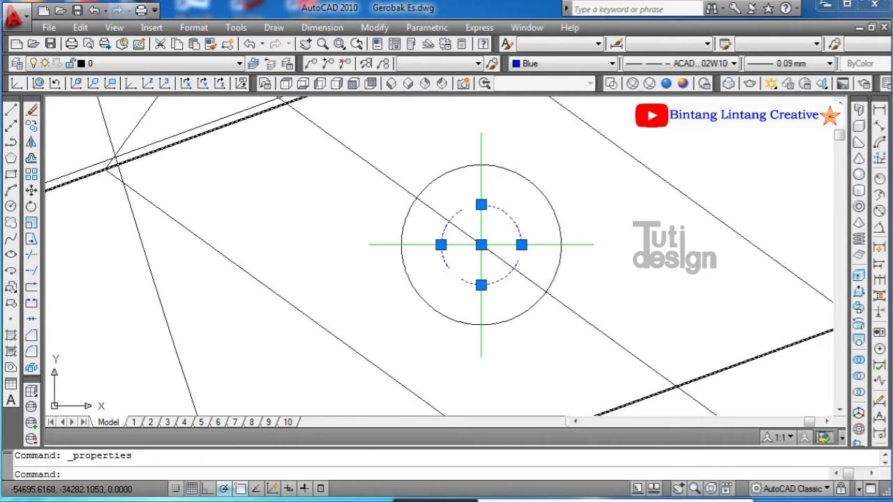
key("Escape")
scroll(763, 359, "down", 5)
middle_click_drag(763, 358, 379, 189)
scroll(379, 189, "down", 3)
Step: Save the drawing, then select the dashed pin circle and its two green centre lines
scroll(609, 284, "up", 5)
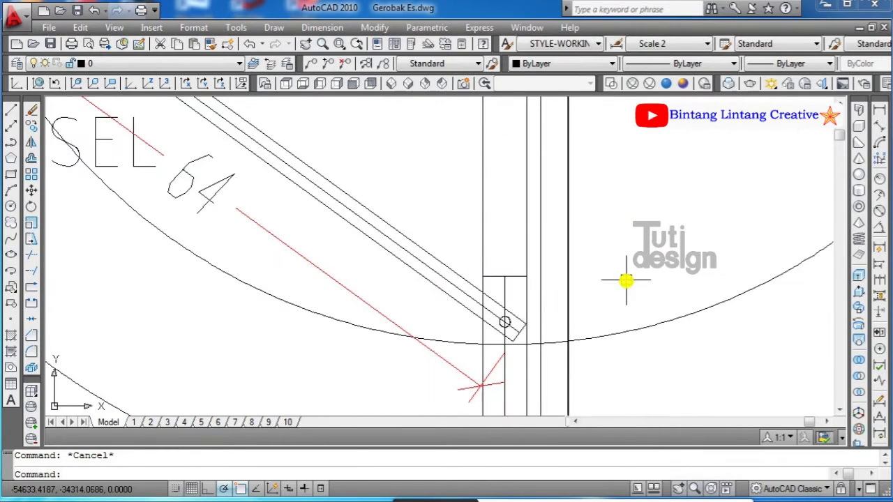
left_click(50, 44)
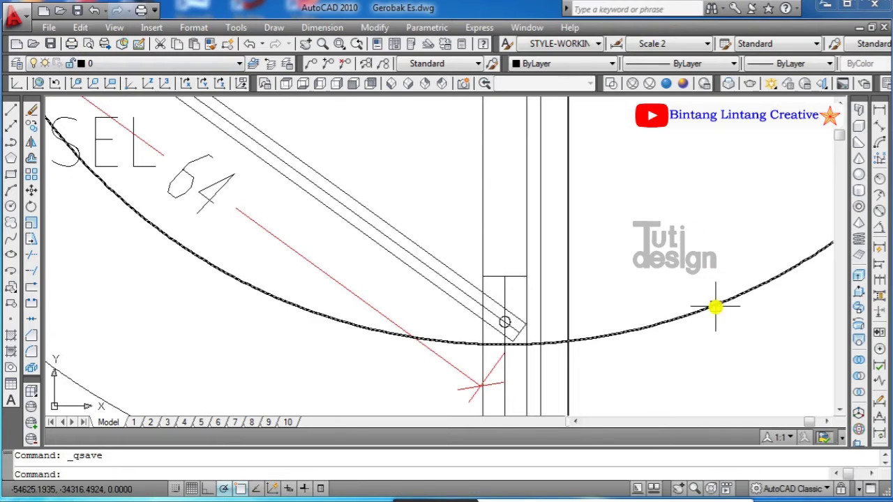
scroll(533, 334, "up", 5)
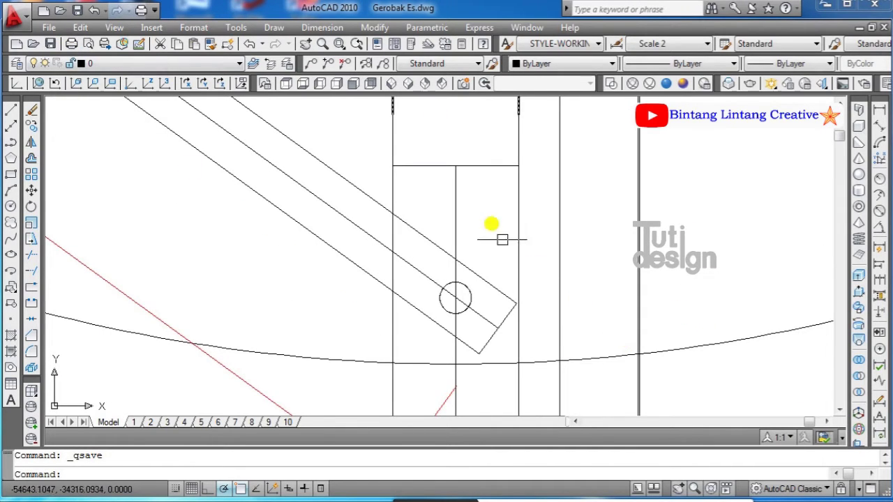
scroll(433, 251, "down", 5)
scroll(443, 274, "up", 5)
scroll(379, 170, "up", 3)
left_click(409, 209)
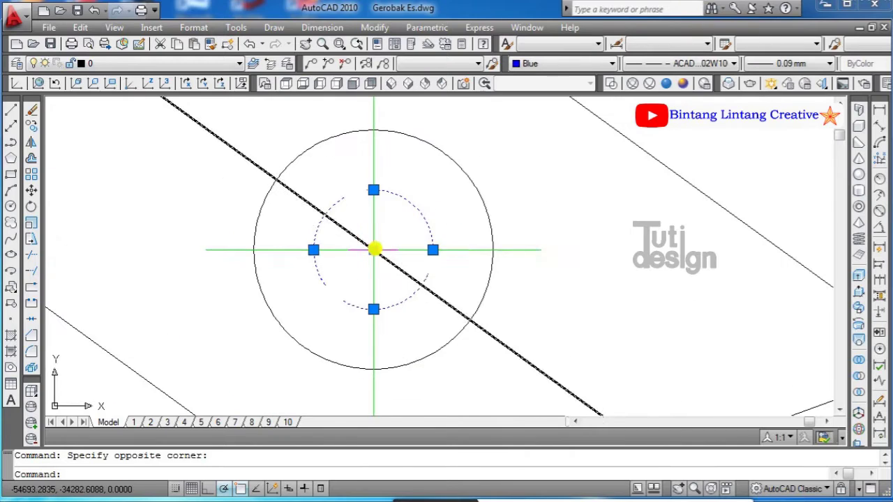
scroll(373, 249, "up", 2)
left_click(410, 176)
left_click(349, 197)
left_click(494, 253)
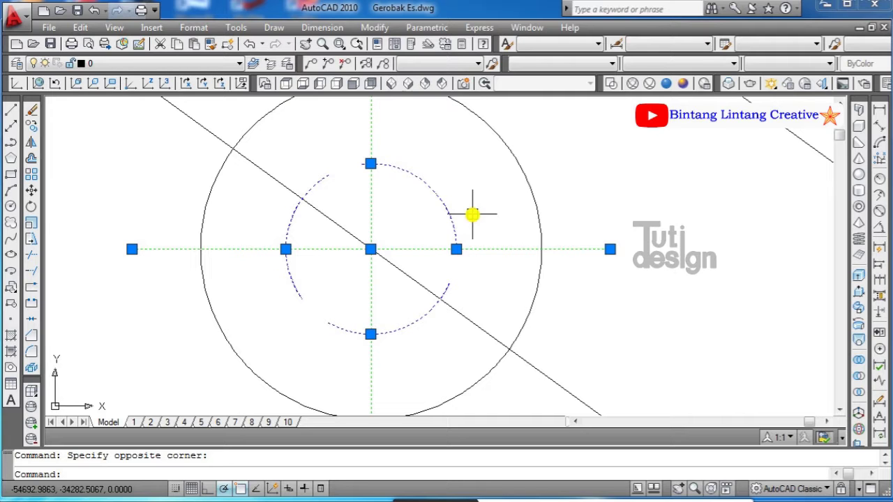
Step: Copy the circle and centre lines from the circle centre to the flap bar's pivot point
left_click(31, 126)
left_click(370, 249)
middle_click_drag(372, 248, 435, 174)
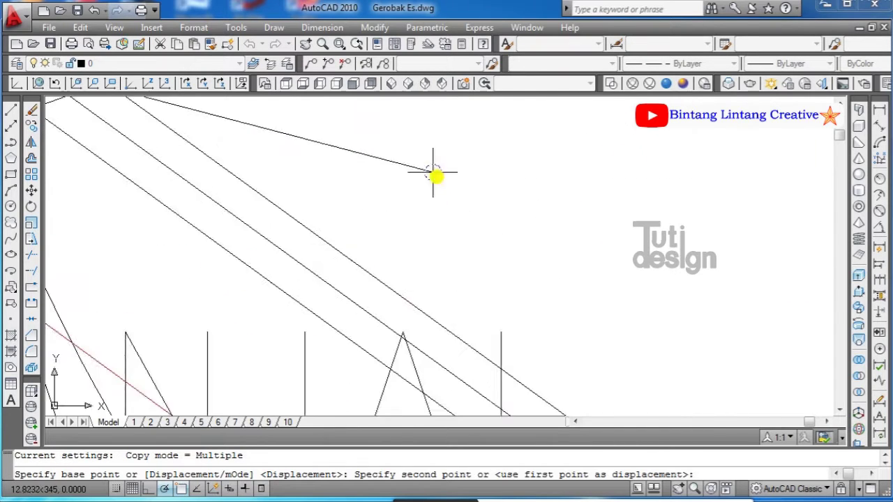
scroll(490, 212, "up", 3)
scroll(490, 213, "up", 3)
left_click(412, 248)
key("Return")
Step: Save Gerobak Es.dwg again and cancel the unfinished dimension
scroll(558, 254, "down", 3)
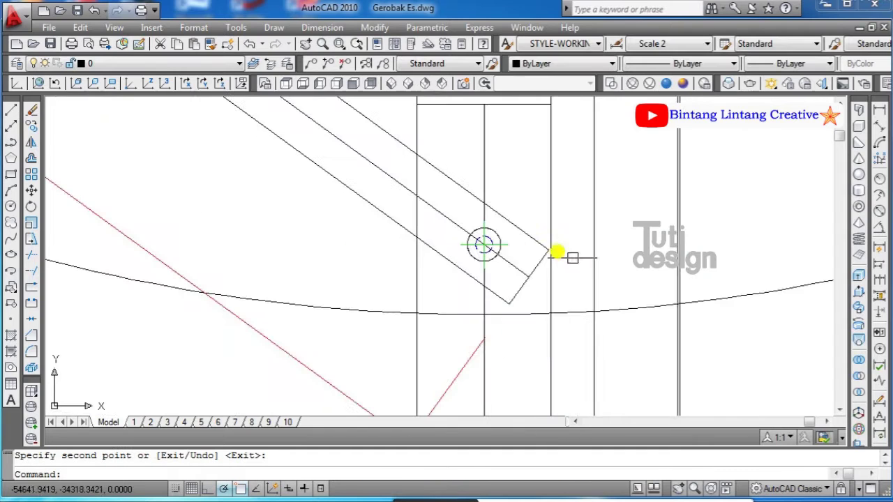
scroll(550, 207, "down", 2)
scroll(550, 208, "up", 2)
left_click(527, 176)
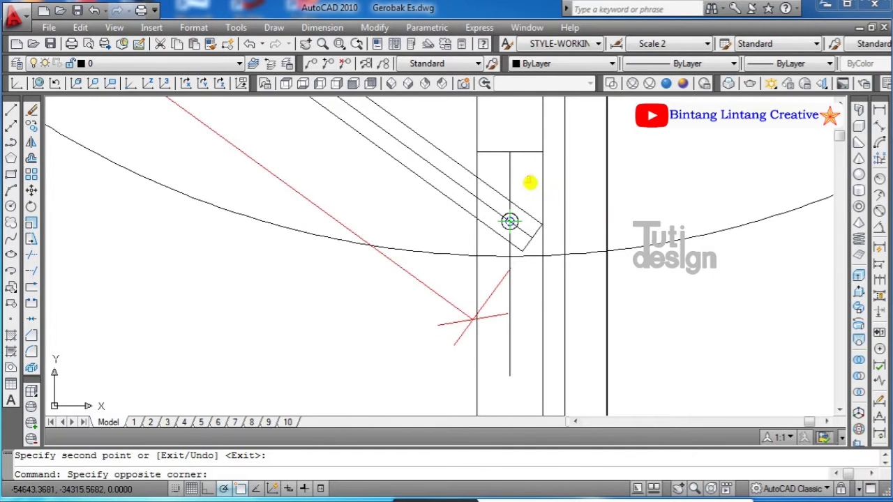
left_click(530, 183)
key("ctrl+s")
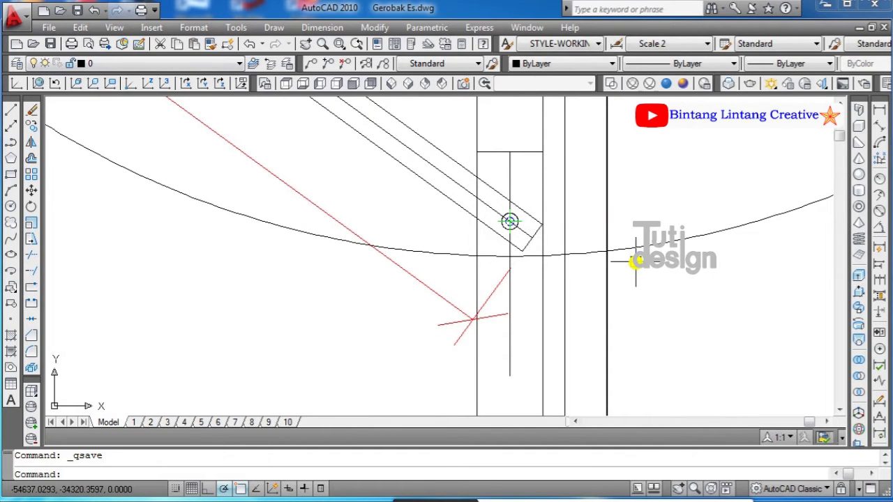
scroll(628, 231, "up", 7)
key("Escape")
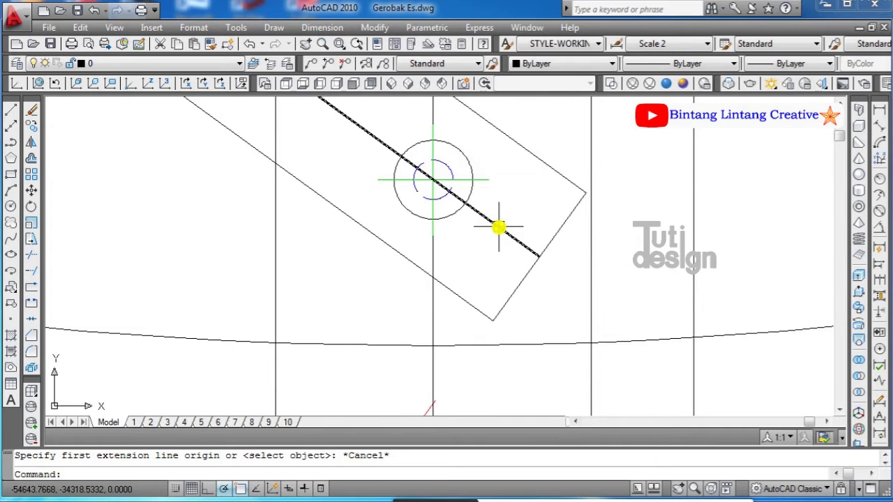
Step: Place an aligned dimension starting at the hinge circle's centre
key("Return")
left_click(426, 179)
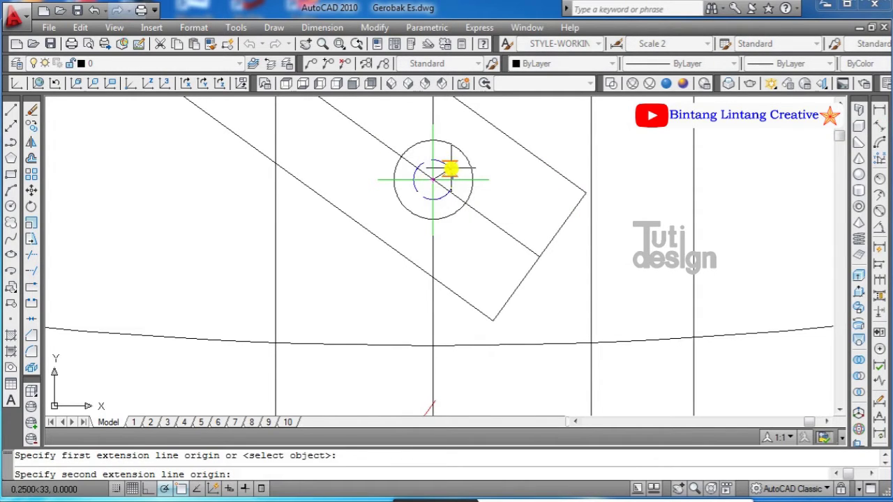
left_click(450, 168)
scroll(516, 209, "down", 5)
Step: Offset two of the bar's lines by 0.25 toward its lower edge
left_click(32, 158)
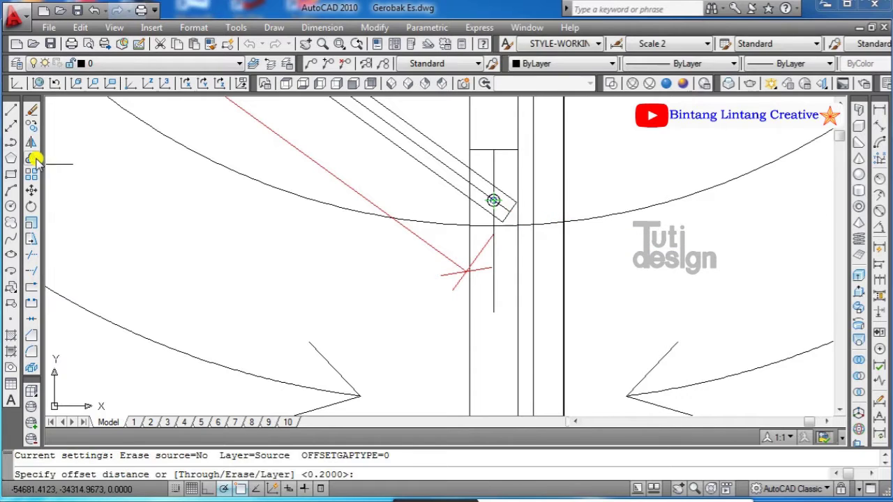
type("0.25")
key("Return")
scroll(499, 244, "up", 4)
scroll(508, 208, "up", 2)
left_click(513, 198)
left_click(520, 165)
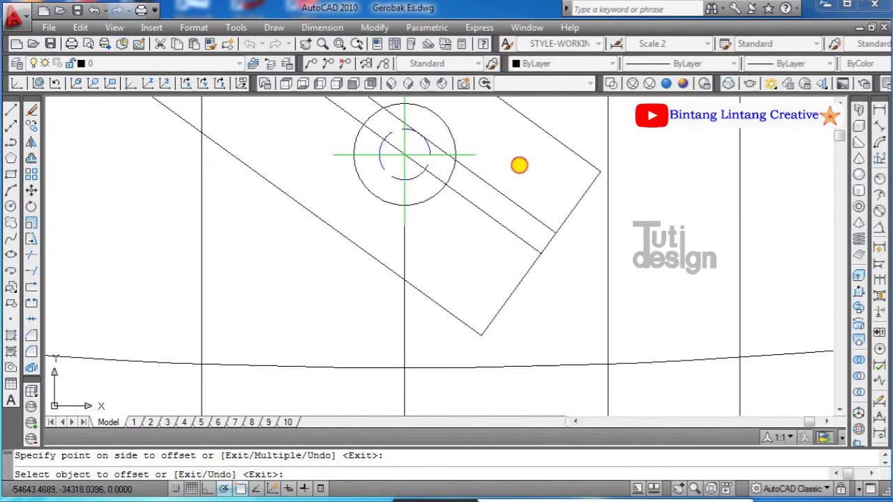
left_click(475, 214)
left_click(477, 221)
right_click(535, 192)
left_click(558, 198)
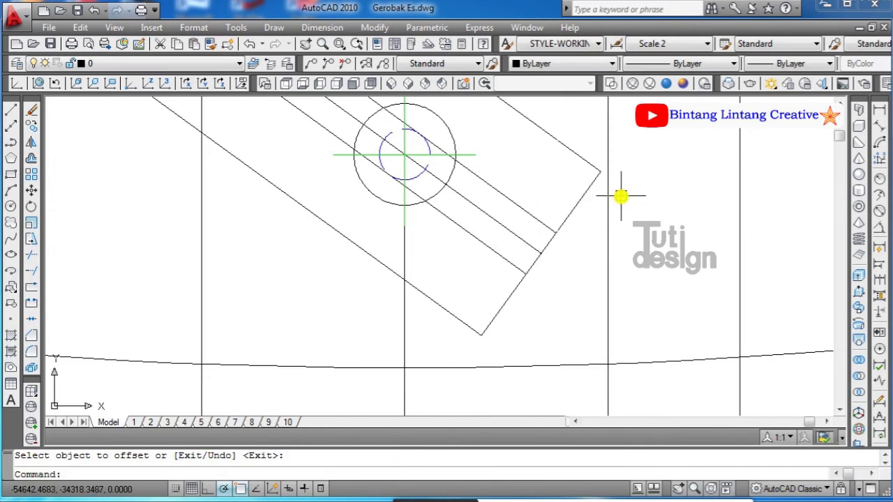
Step: Draw a diagonal line from the bar's bottom corner to its upper end corner
left_click(10, 110)
left_click(482, 334)
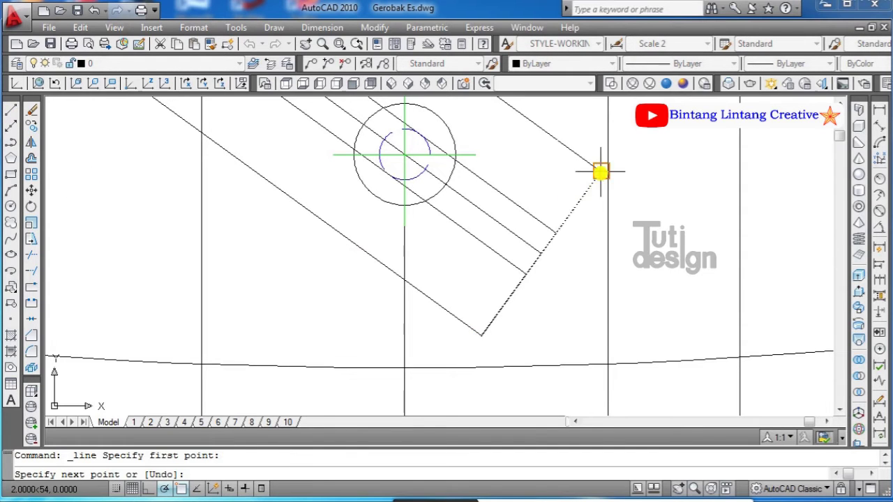
left_click(601, 171)
right_click(604, 173)
left_click(632, 179)
left_click(527, 305)
left_click(411, 297)
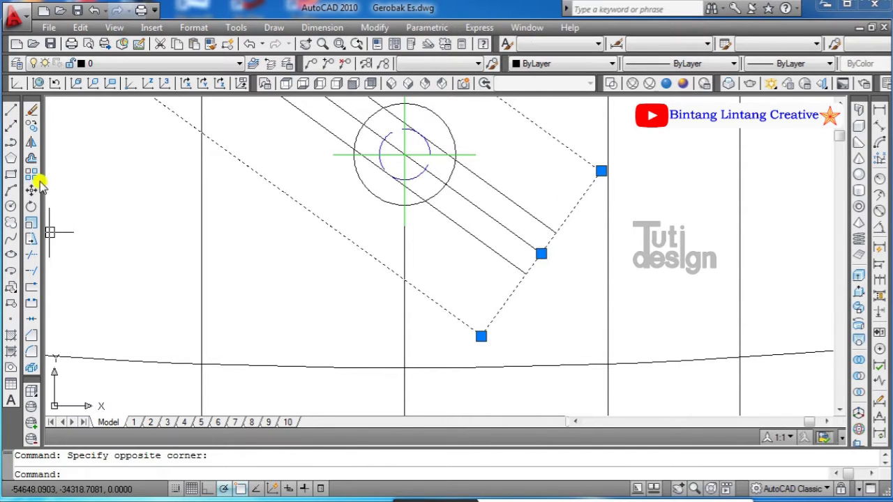
Step: Offset the tilted rectangle's end edge by 1 to create a parallel line
left_click(31, 158)
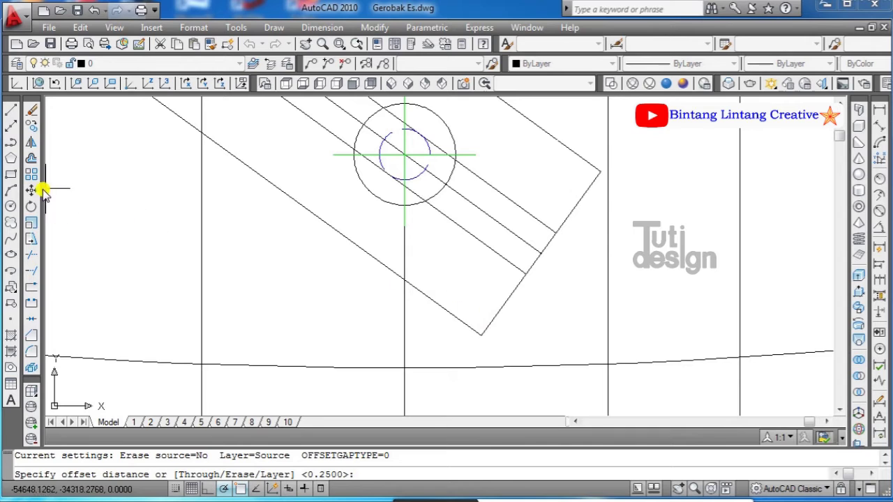
key("Escape")
left_click_drag(471, 345, 494, 296)
left_click(438, 304, "shift")
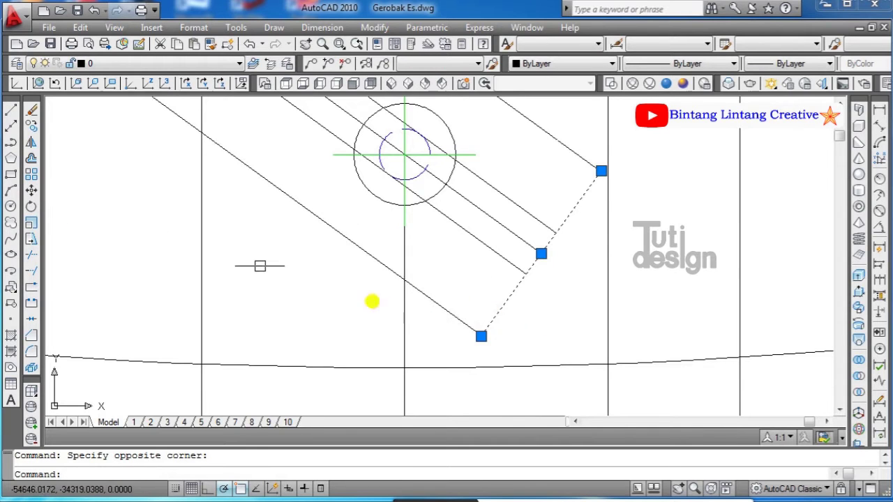
left_click(31, 158)
type("1")
key("Return")
left_click(413, 184)
left_click(440, 265)
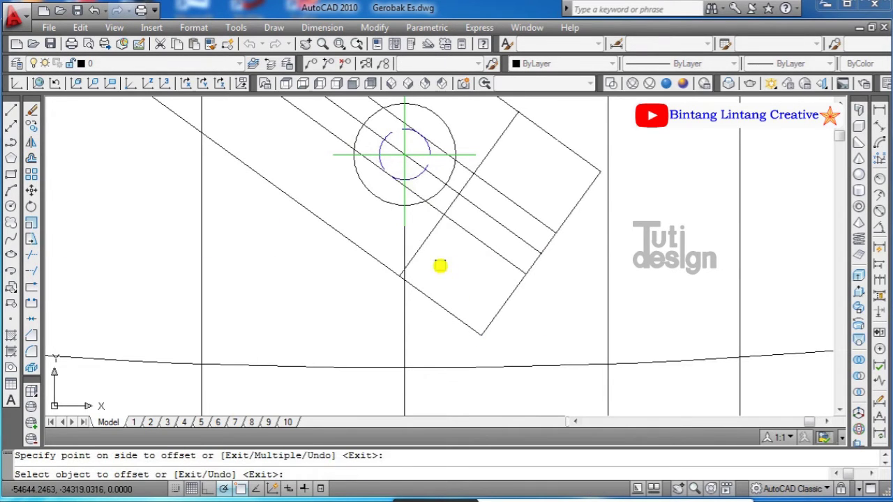
Step: Offset another parallel line at 0.5, halfway between the existing end lines
left_click(30, 159)
type("0.5")
key("Return")
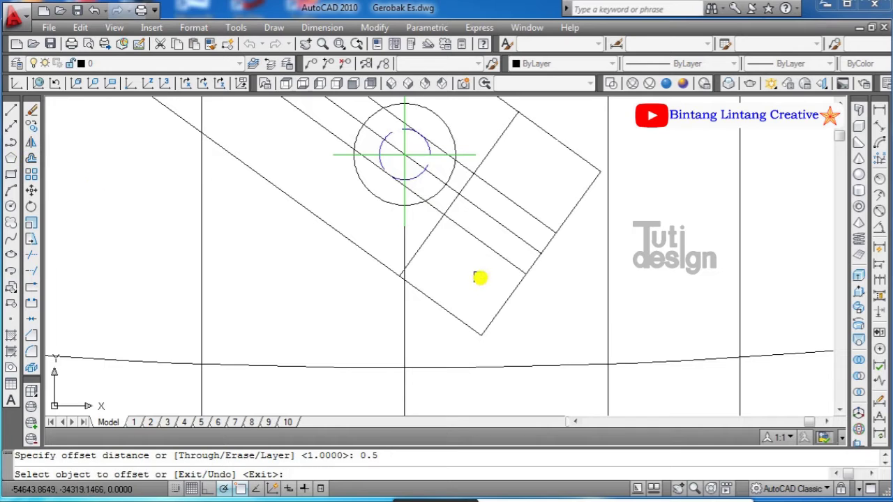
left_click(454, 202)
left_click(556, 175)
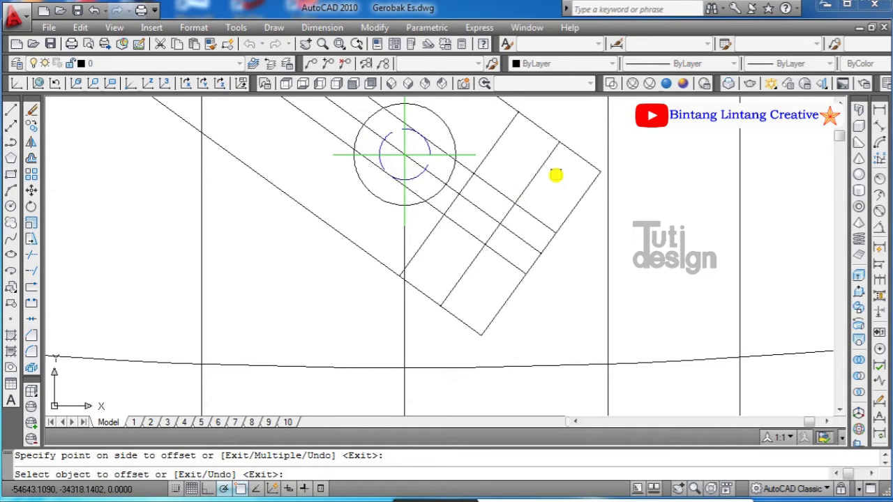
right_click(556, 174)
left_click(576, 184)
scroll(600, 186, "down", 2)
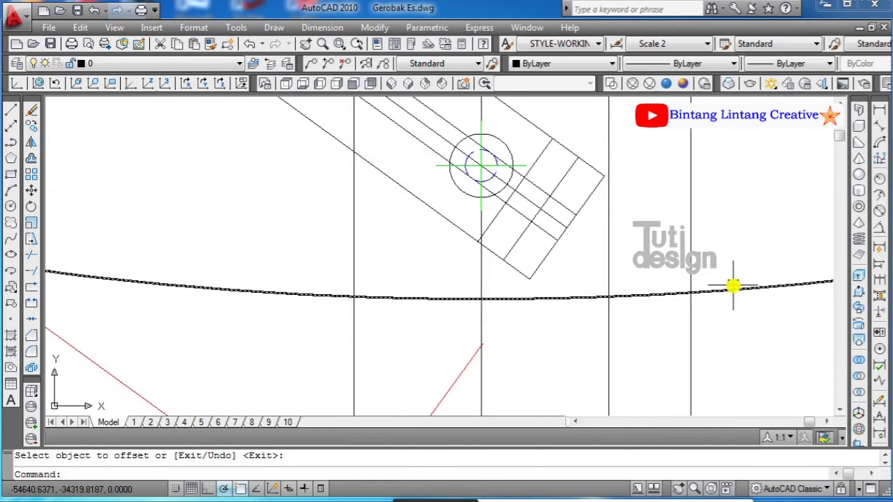
scroll(564, 224, "down", 3)
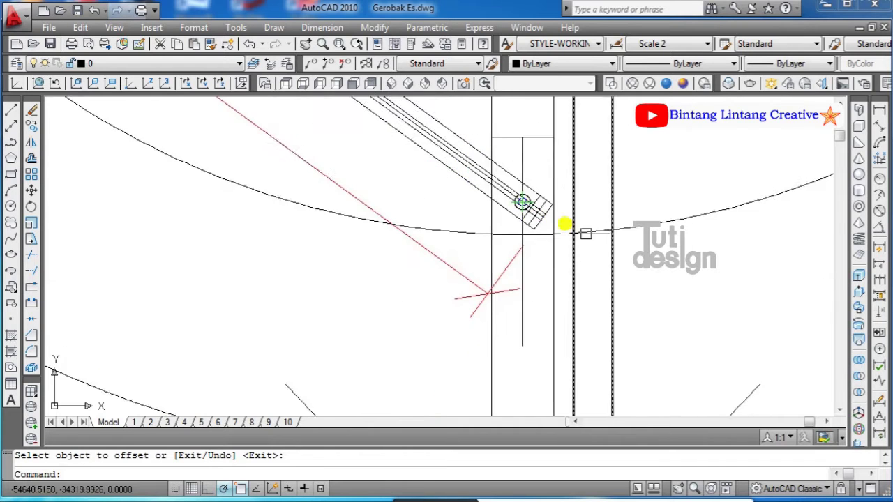
scroll(611, 242, "up", 3)
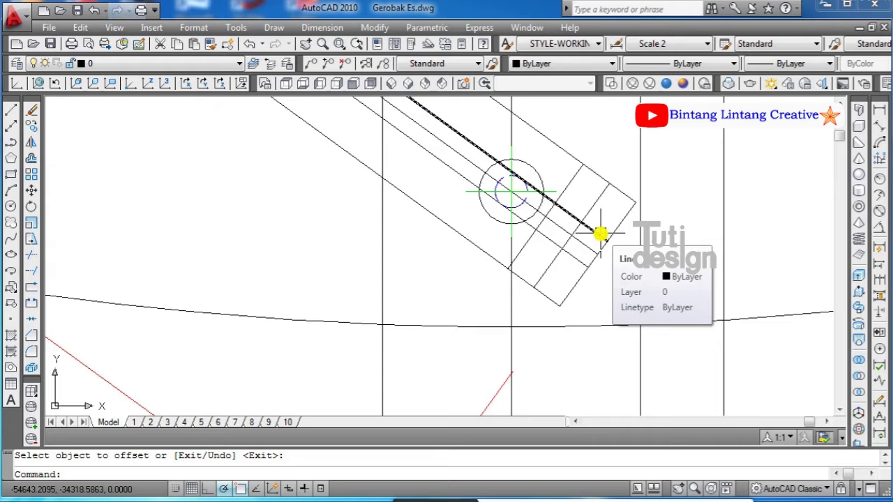
scroll(514, 194, "up", 4)
key("Escape")
Step: Select the hinge circle, the rectangle and its new parallel lines
left_click(535, 161)
left_click(462, 208)
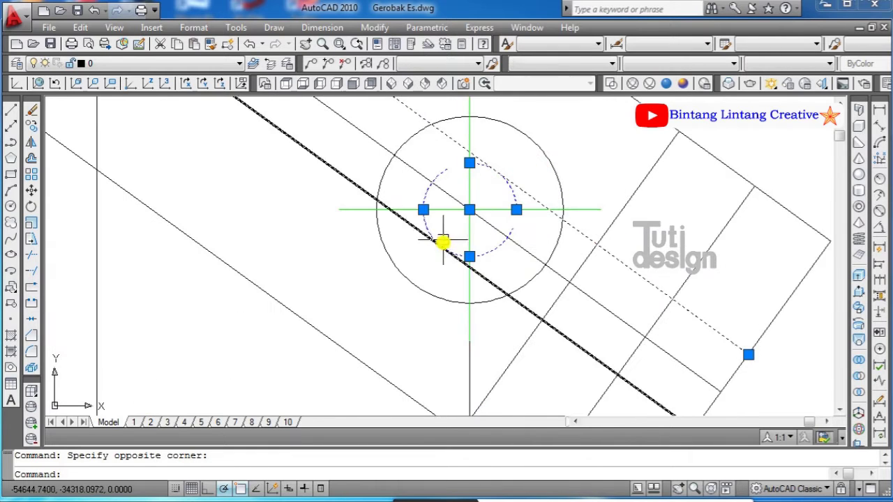
scroll(576, 187, "down", 2)
left_click(644, 155)
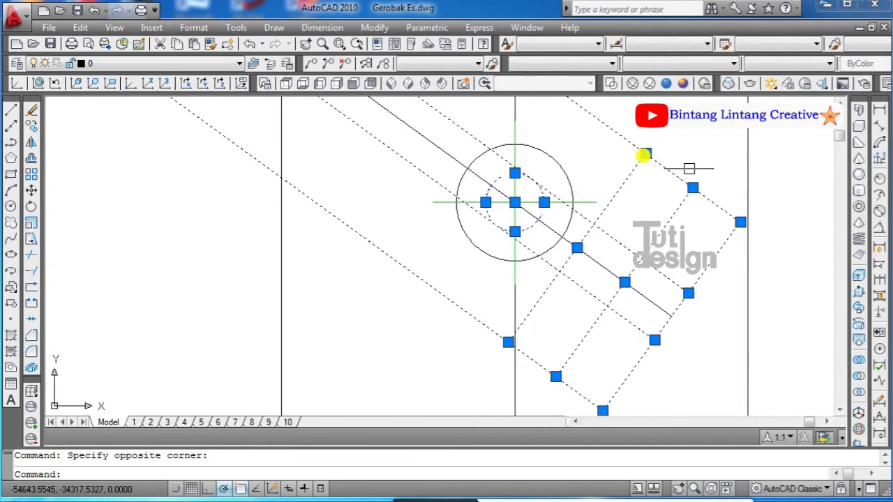
Step: Copy the selected lines over to the hinge detail
left_click(31, 125)
left_click(577, 247)
scroll(538, 293, "down", 3)
scroll(419, 244, "up", 2)
left_click(509, 253)
right_click(508, 253)
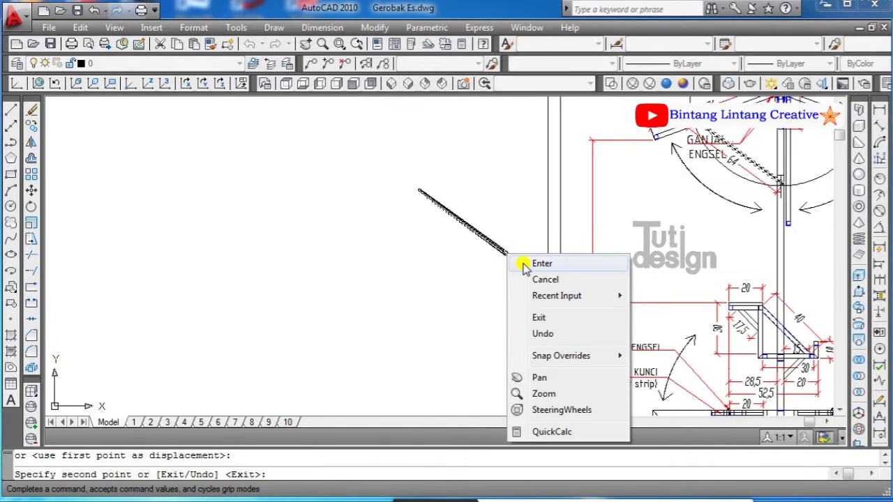
left_click(525, 266)
scroll(551, 226, "up", 3)
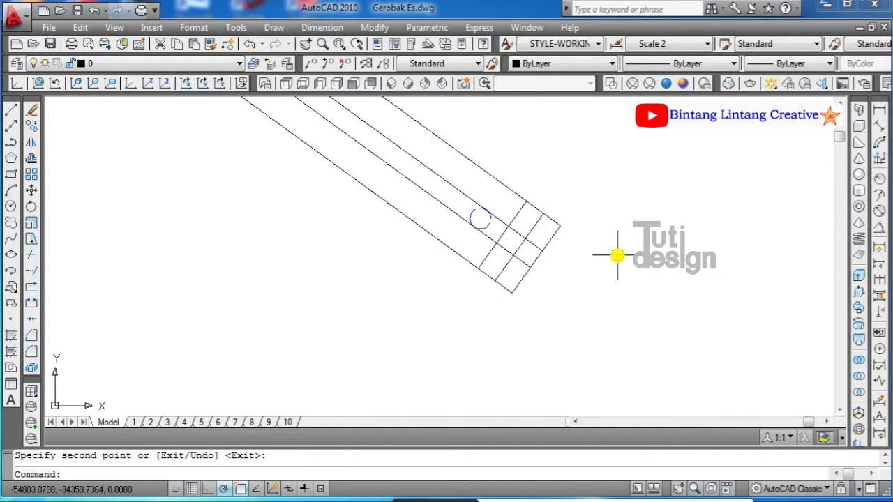
Step: Start an aligned dimension near the copied lines, then cancel it
left_click(881, 141)
left_click(523, 280)
left_click(511, 292)
scroll(488, 307, "down", 2)
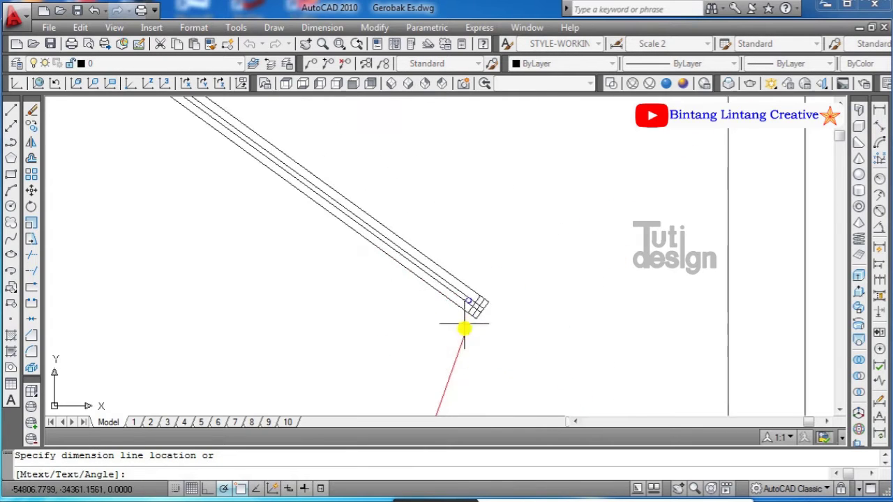
middle_click_drag(465, 319, 495, 201)
right_click(497, 202)
left_click(527, 225)
scroll(534, 233, "up", 2)
scroll(534, 216, "up", 3)
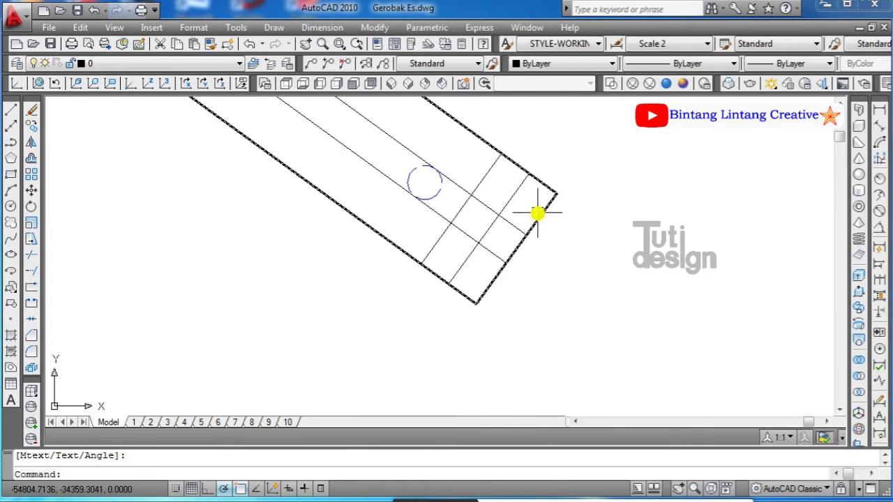
Step: Explode the copied rectangle, offset its end edge by 1, and erase the original edge
left_click(541, 211)
left_click(40, 351)
left_click(40, 160)
type("1")
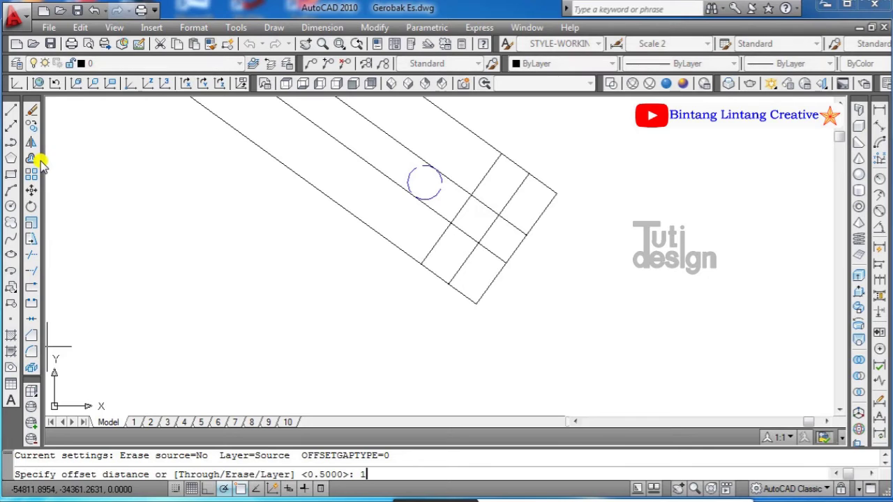
key("Return")
left_click(496, 262)
left_click(549, 285)
right_click(604, 244)
left_click(612, 261)
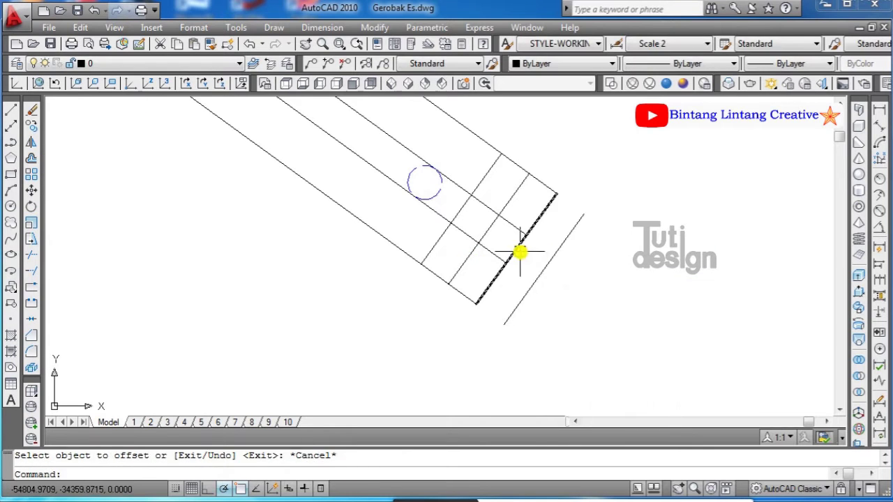
left_click(520, 251)
key("Delete")
Step: Extend the top and bottom lines to the new end line
left_click(34, 271)
left_click(522, 299)
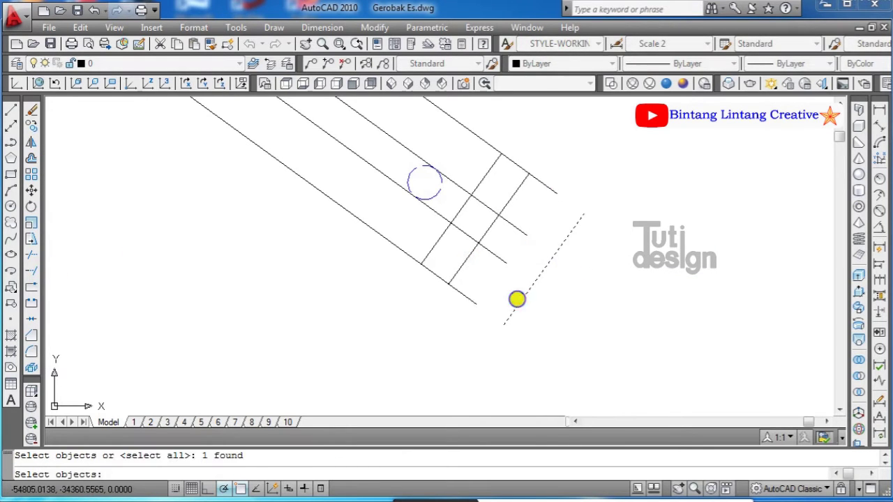
left_click(489, 313)
left_click(553, 189)
right_click(614, 159)
left_click(632, 163)
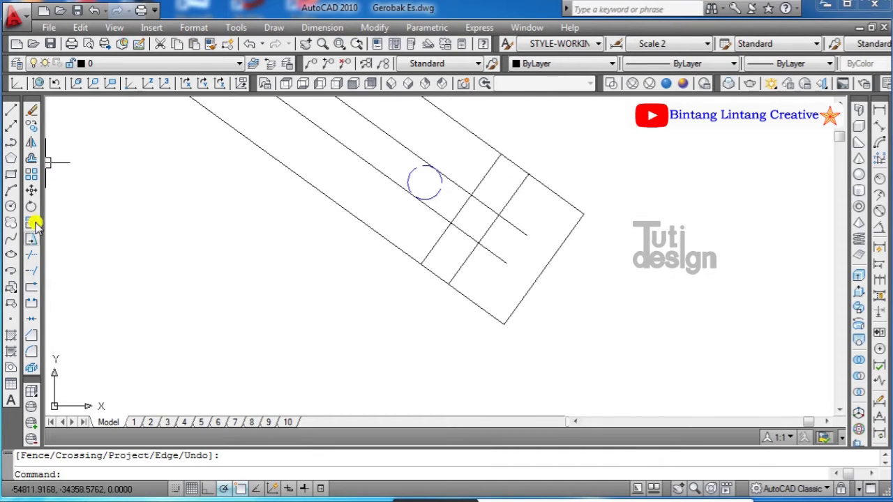
Step: Try a thin 0.02 offset of the slanted cross line, then undo it
left_click(31, 162)
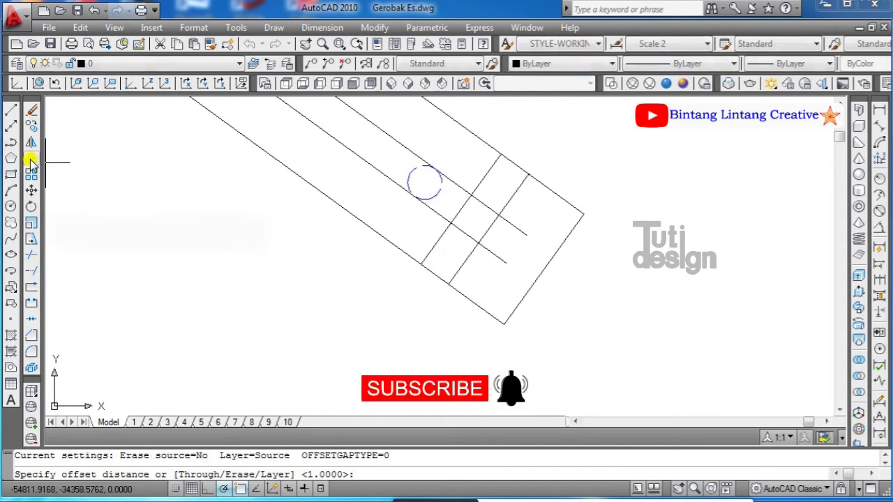
type("0.02")
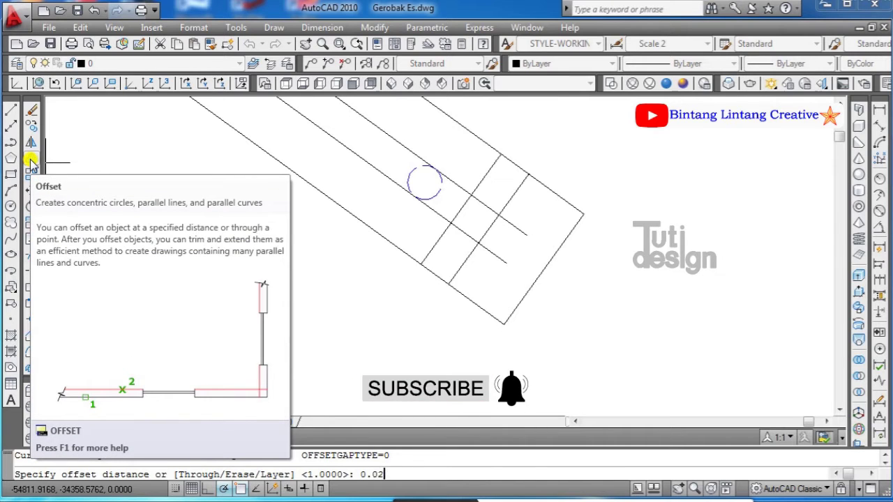
key("Return")
left_click(462, 268)
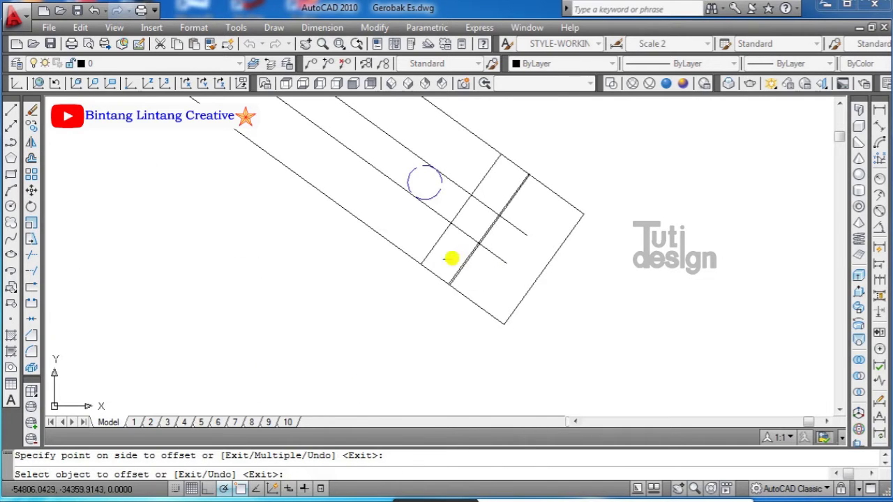
left_click(451, 259)
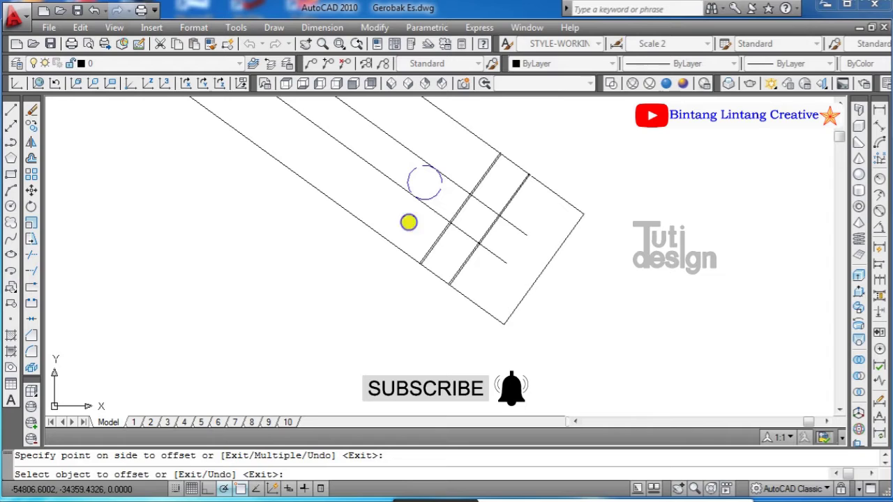
scroll(433, 234, "up", 3)
key("Return")
type("u")
key("Return")
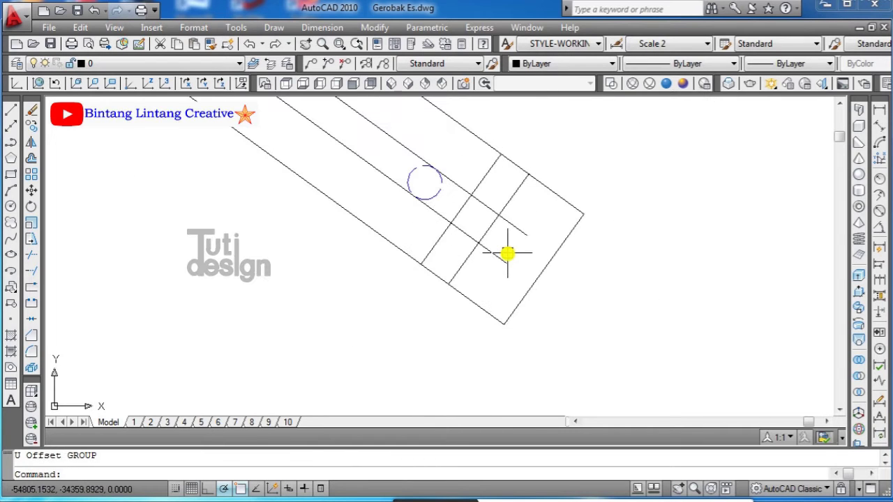
Step: Trim the detail into the hook-shaped slot and delete the two leftover inner lines
left_click(30, 255)
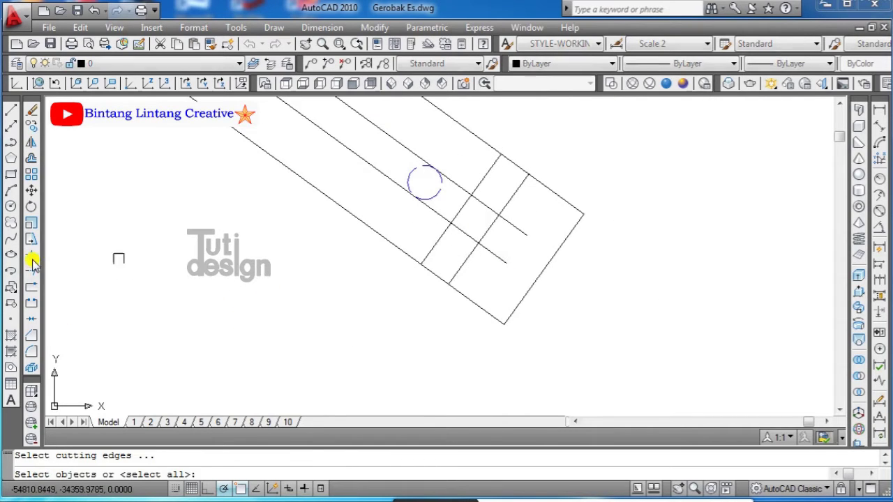
left_click(538, 132)
left_click(339, 303)
key("Return")
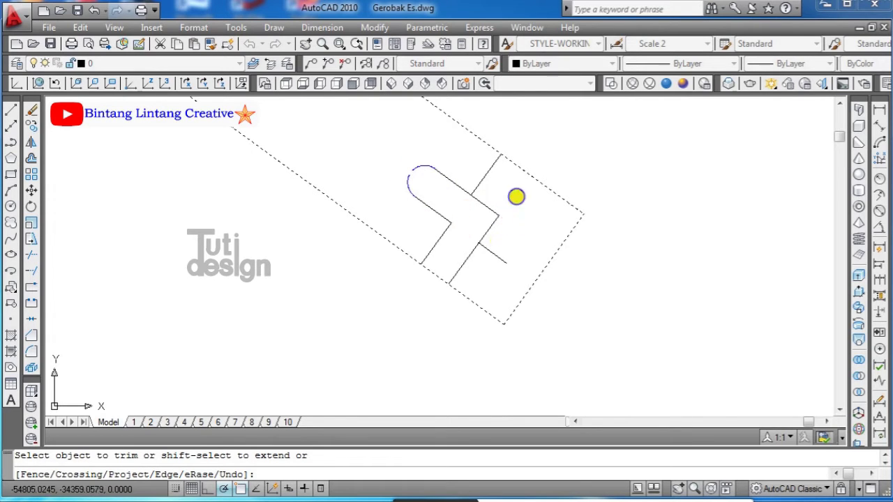
key("Escape")
left_click(489, 255)
key("Delete")
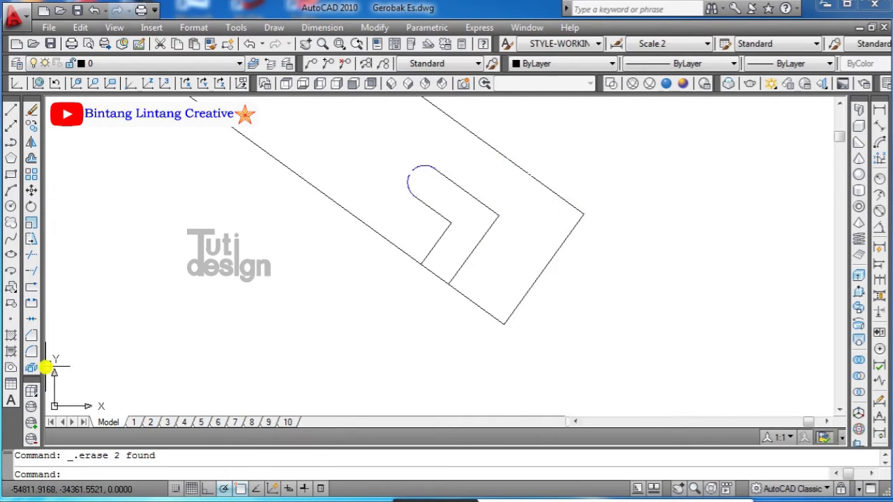
Step: Start a fillet and choose to set its radius
left_click(31, 352)
type("r")
key("Return")
Step: Set the fillet radius to 0.25 and round the slot's inner corner
type("5")
key("Return")
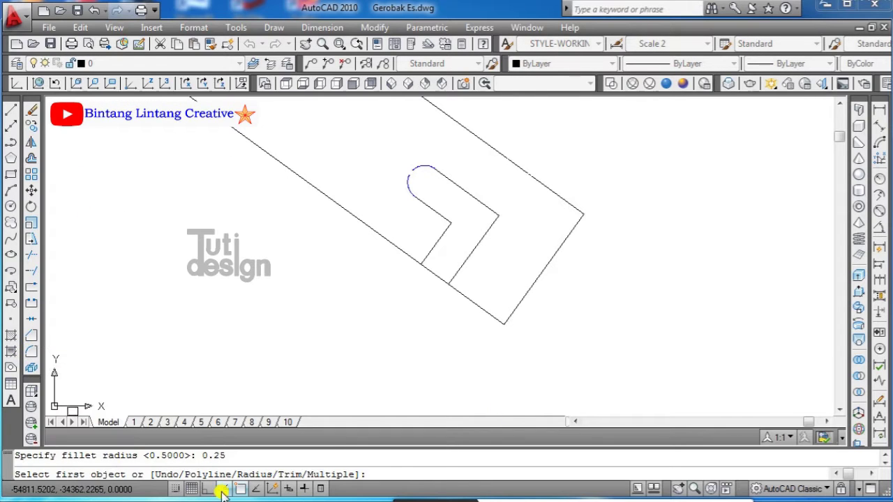
left_click(482, 240)
left_click(474, 199)
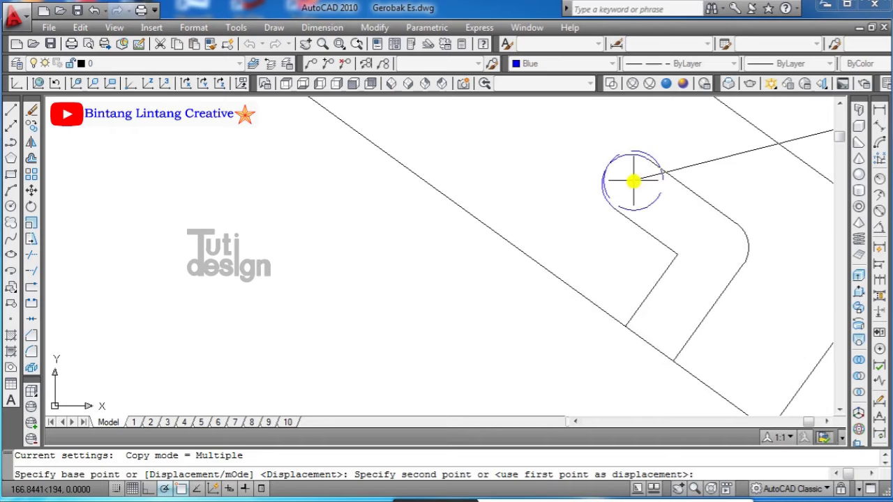
left_click(632, 181)
key("Return")
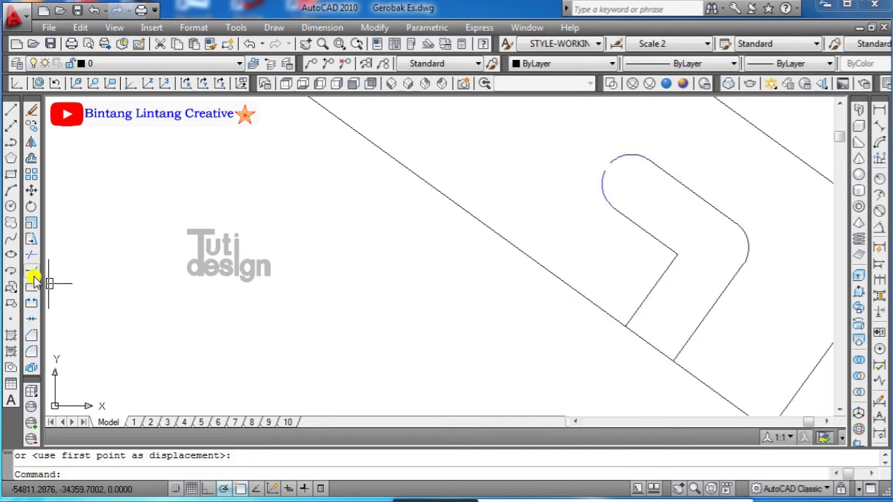
Step: Round another corner of the hook, then undo that fillet
left_click(31, 351)
left_click(639, 226)
left_click(670, 266)
middle_click_drag(831, 297, 747, 299)
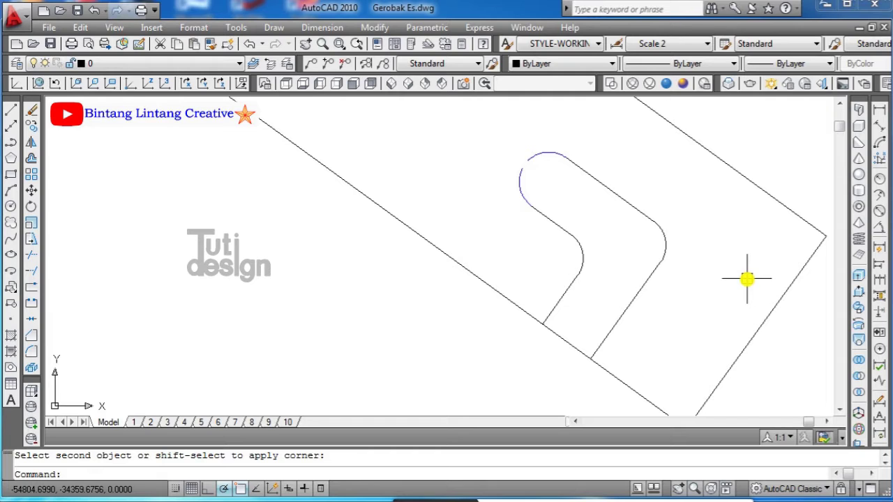
type("u")
key("Return")
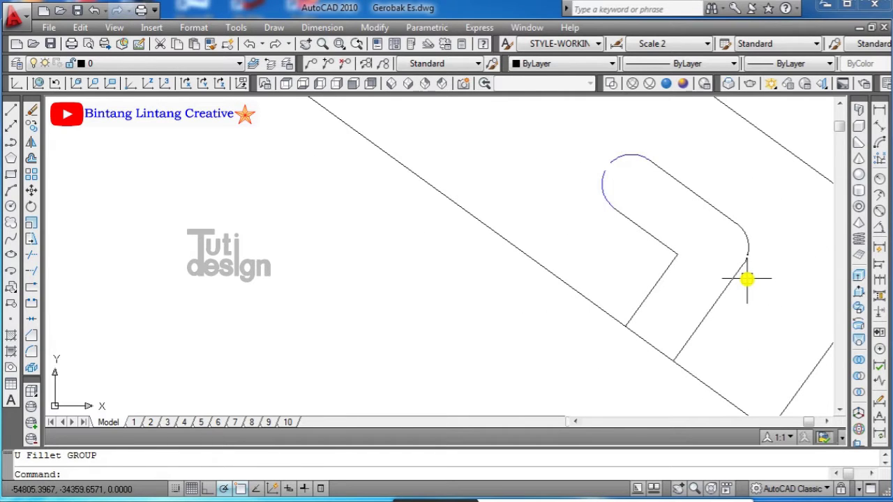
Step: Attempt a 0.5 parallel offset of the rounded arc
left_click(33, 173)
type("0.5")
key("Return")
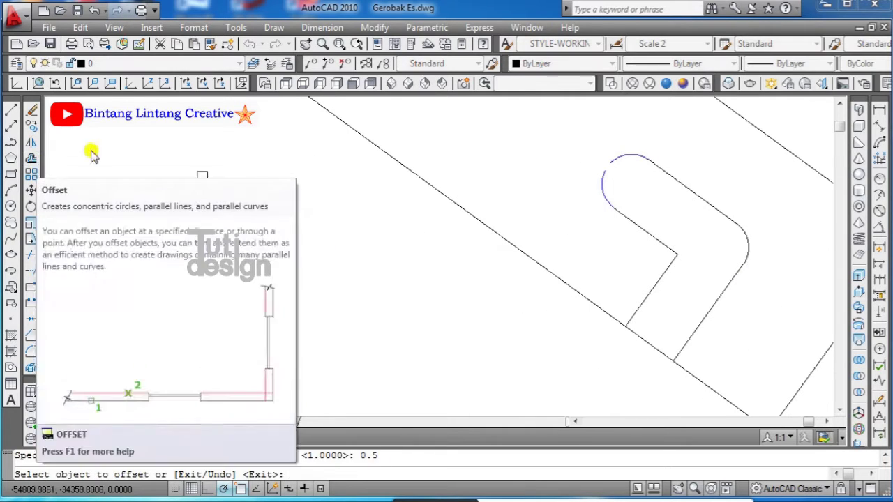
left_click(750, 240)
right_click(695, 232)
left_click(720, 246)
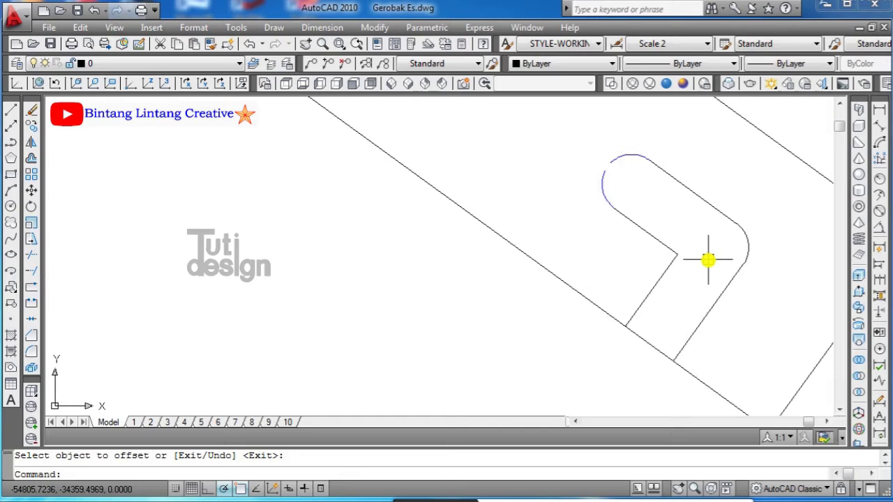
Step: Convert the notch side line to a polyline and join all hook outline pieces into it
type("pe")
key("Return")
left_click(732, 279)
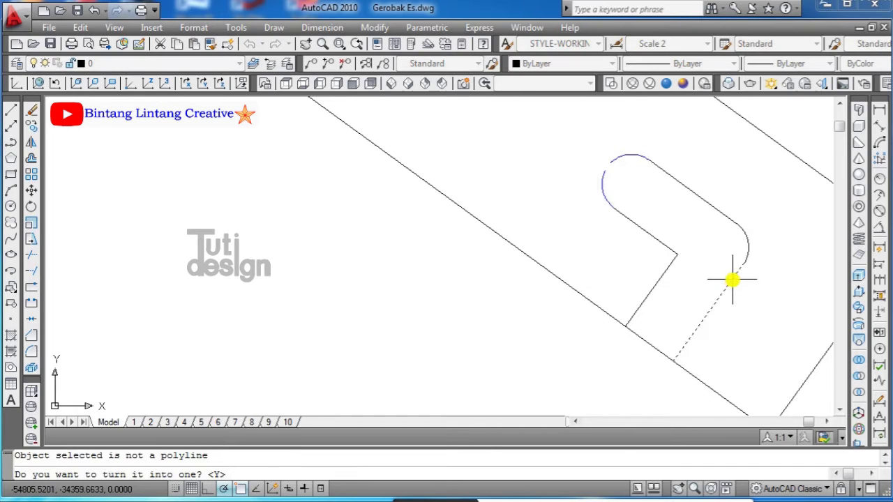
key("Return")
type("j")
key("Return")
left_click_drag(795, 230, 692, 252)
left_click_drag(683, 157, 548, 207)
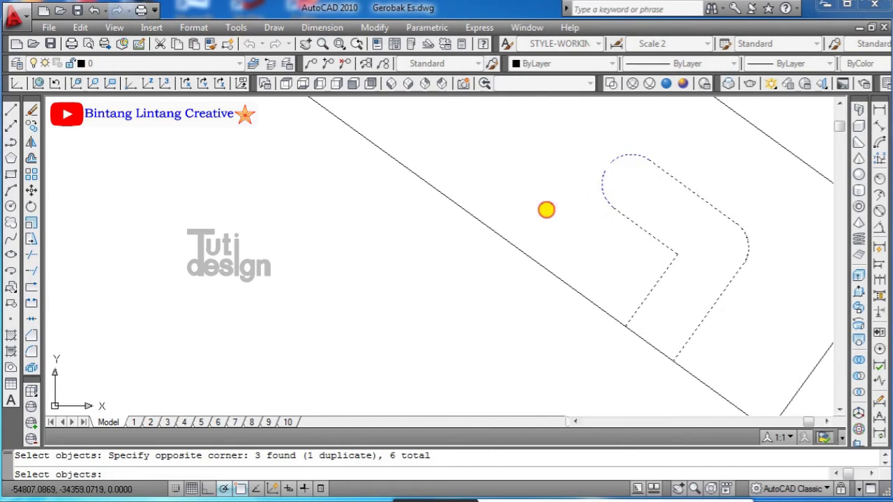
key("Return")
Step: Offset the joined hook outline by 0.25 and by 0.025
left_click(32, 158)
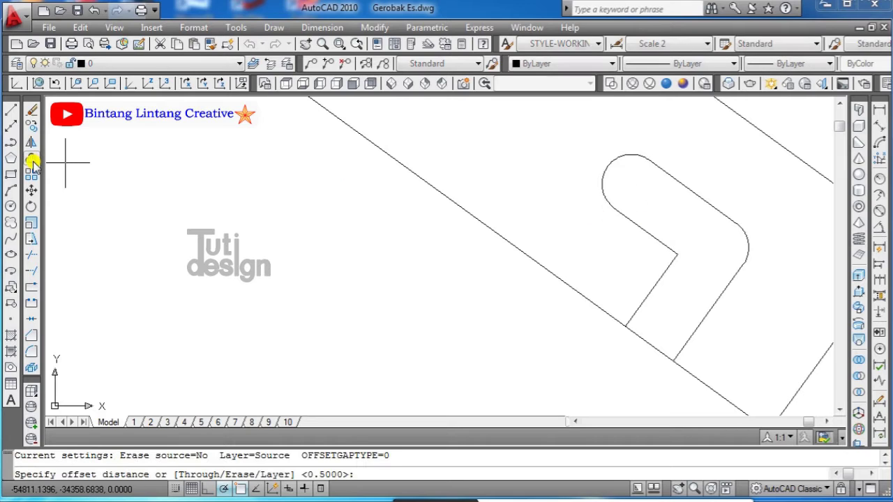
type("0.25")
key("Return")
left_click(621, 205)
left_click(698, 130)
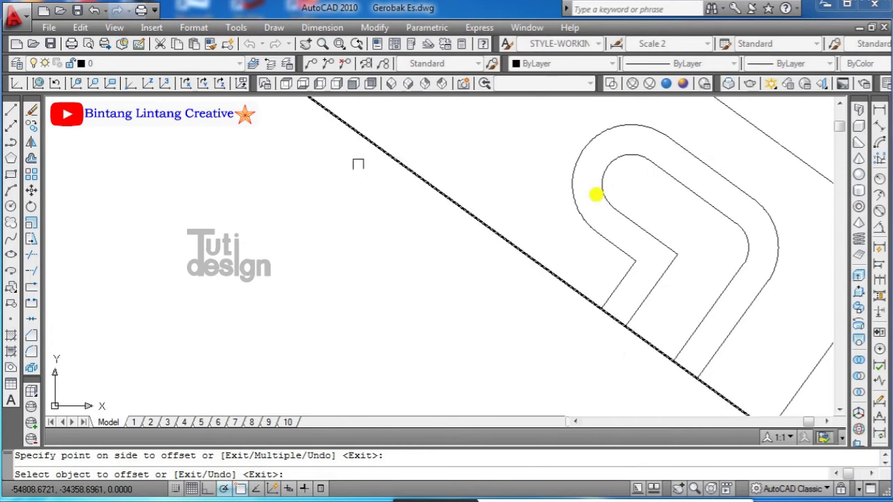
left_click(31, 157)
type("025")
key("Return")
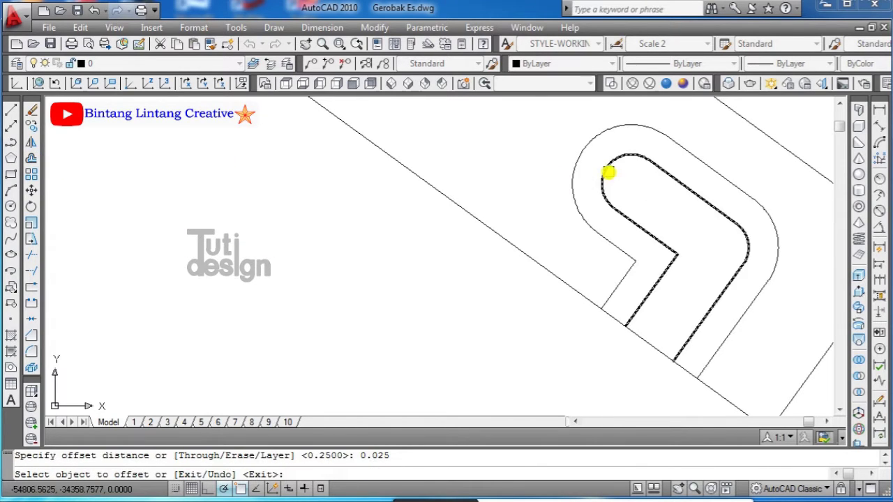
left_click(608, 173)
left_click(669, 144)
right_click(660, 138)
left_click(694, 156)
Step: Erase both trial offset copies of the hook outline
left_click(624, 154)
left_click(632, 125)
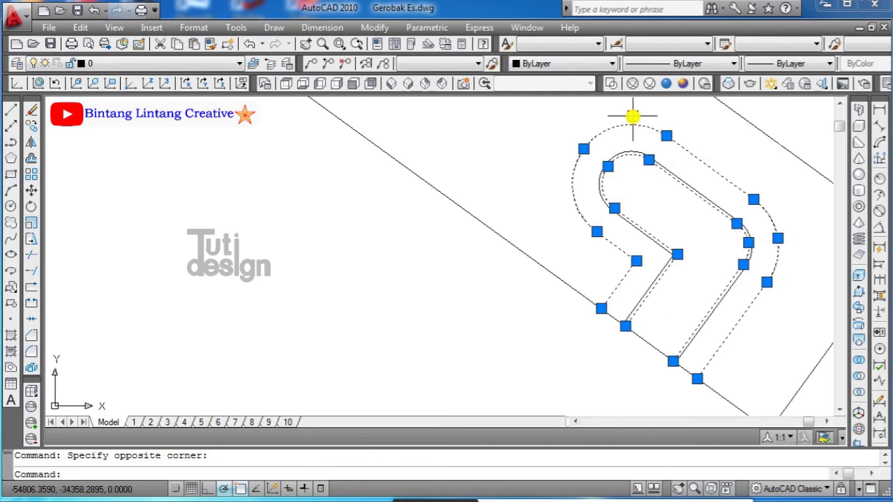
key("Delete")
left_click(35, 251)
scroll(428, 174, "down", 3)
Step: Trim away the line segment between the notch legs of the slanted bar
key("Return")
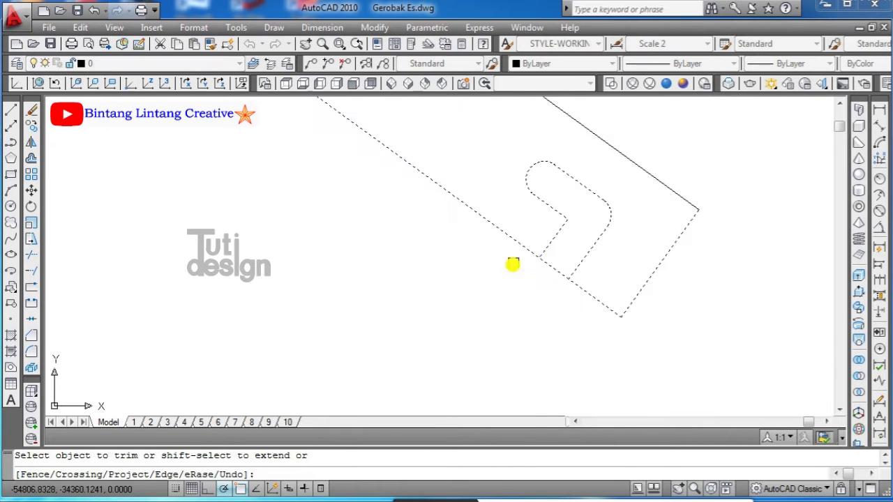
left_click(551, 268)
key("Return")
scroll(669, 242, "down", 5)
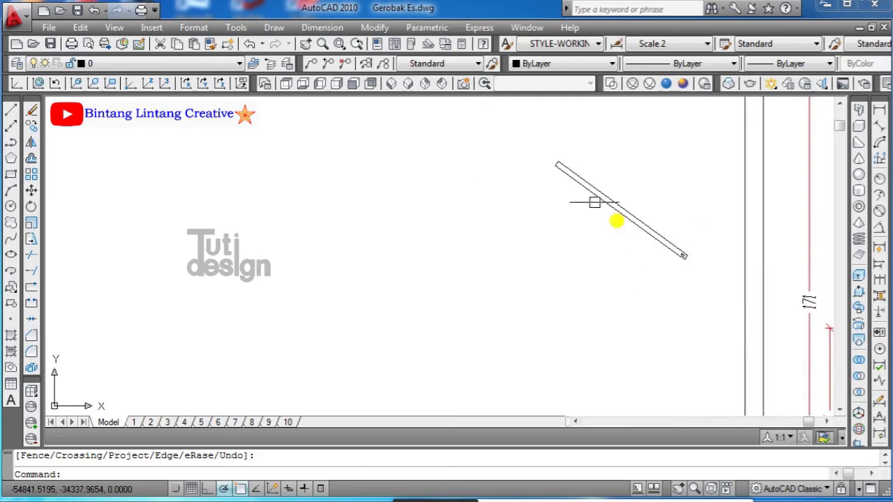
scroll(603, 186, "up", 5)
Step: Convert the bar's top edge to a polyline and join the bar edges to it with PEDIT
type("e")
key("Return")
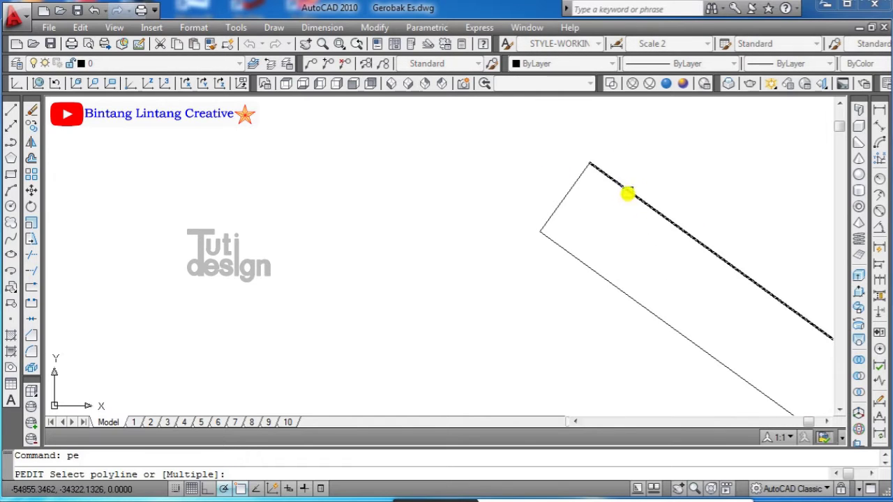
left_click(627, 193)
key("Return")
type("j")
key("Return")
left_click_drag(628, 192, 440, 289)
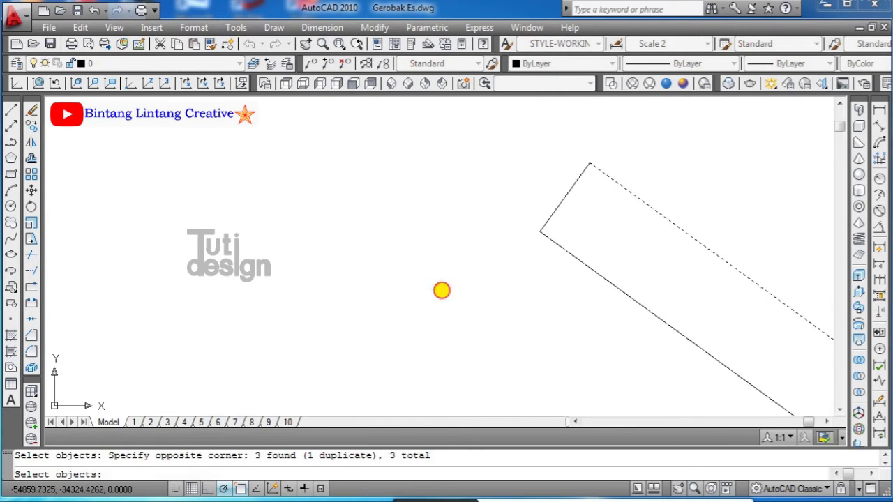
scroll(679, 277, "down", 5)
scroll(530, 244, "up", 5)
left_click(580, 293)
left_click(485, 220)
key("Return")
key("Return")
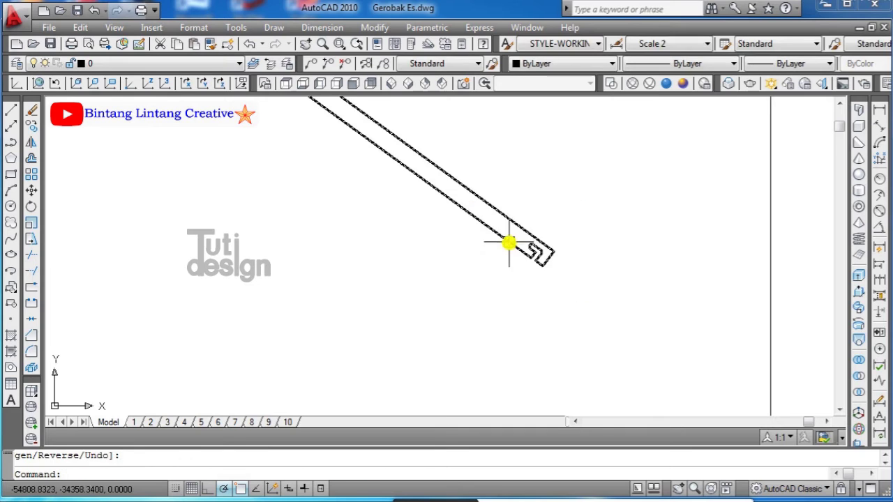
left_click(510, 243)
key("Escape")
scroll(676, 286, "up", 2)
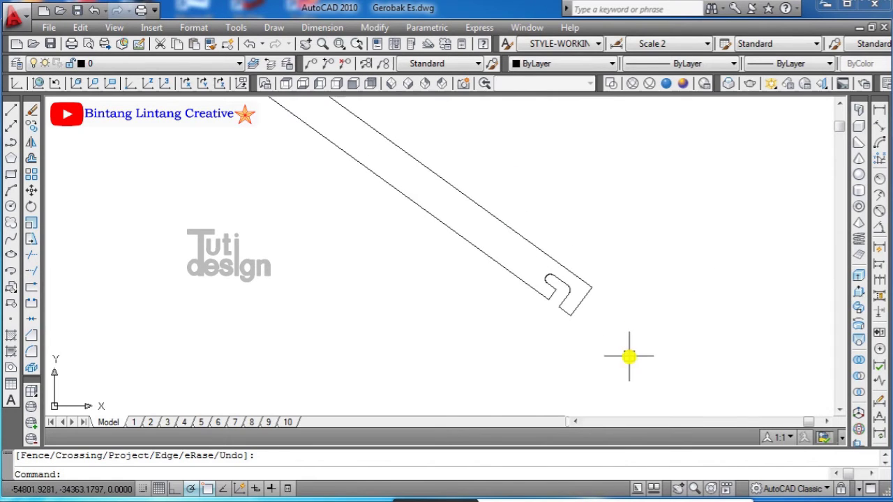
Step: Fillet the hook's end segment to the long top edge using radius 0
left_click(33, 360)
type("r0.")
key("Return")
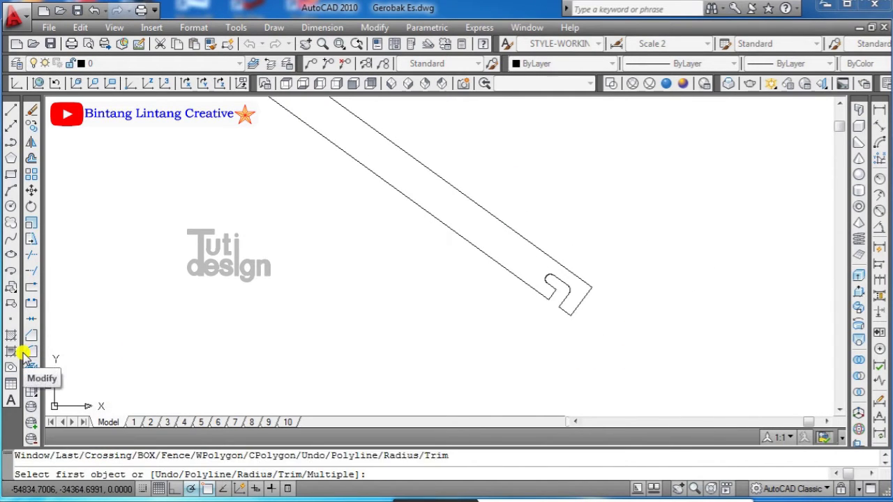
scroll(583, 391, "up", 2)
left_click(592, 195)
left_click(593, 186)
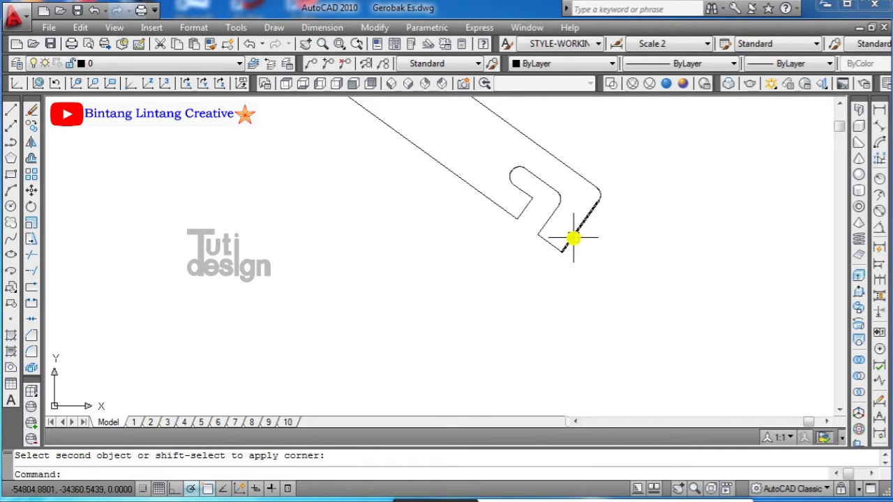
Step: Round the corner at the hooked end of the bar
left_click(31, 352)
left_click(550, 248)
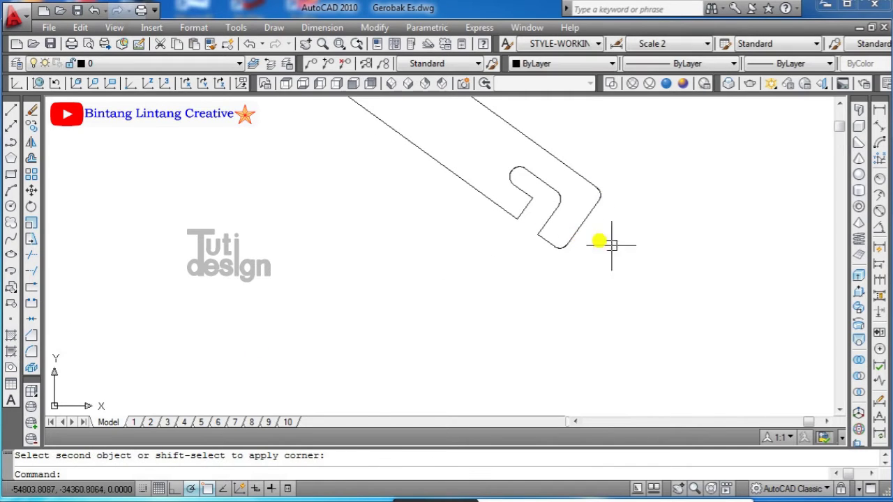
left_click(597, 230)
scroll(682, 278, "down", 3)
scroll(373, 145, "up", 2)
left_click(373, 145)
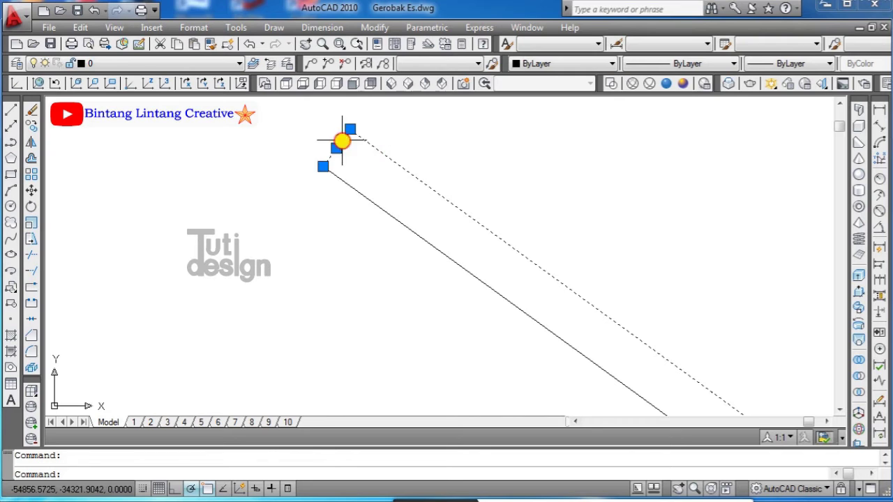
Step: Round both corners at the bar's upper-left end
left_click(30, 366)
left_click(339, 146)
left_click(337, 141)
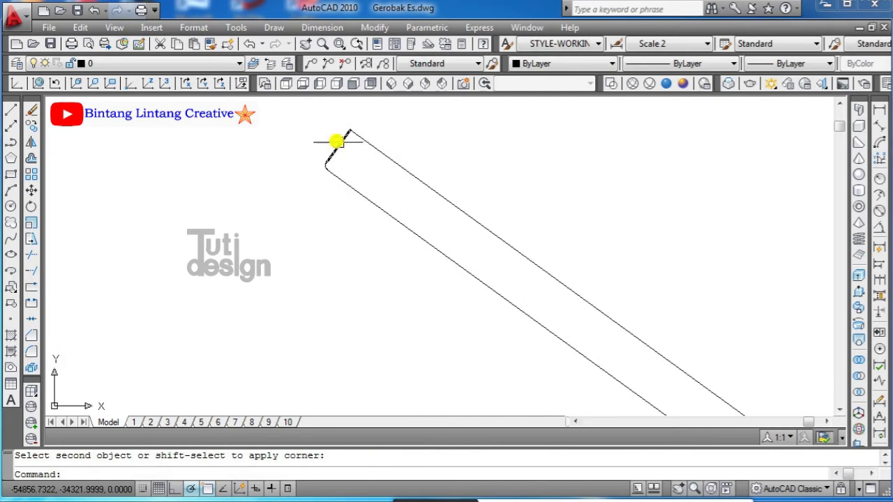
key("Return")
left_click(342, 146)
left_click(342, 144)
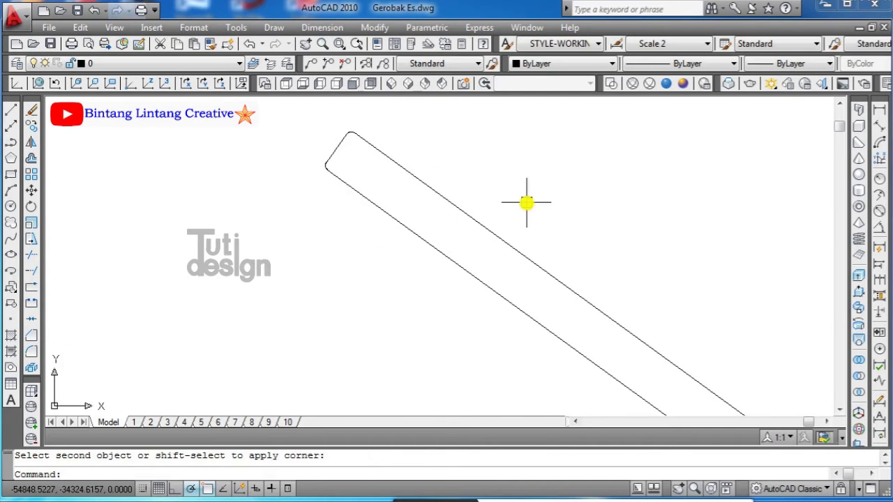
scroll(621, 250, "down", 2)
Step: Join all the bar's edges into one polyline with PEDIT Join
type("e")
key("Return")
left_click(612, 286)
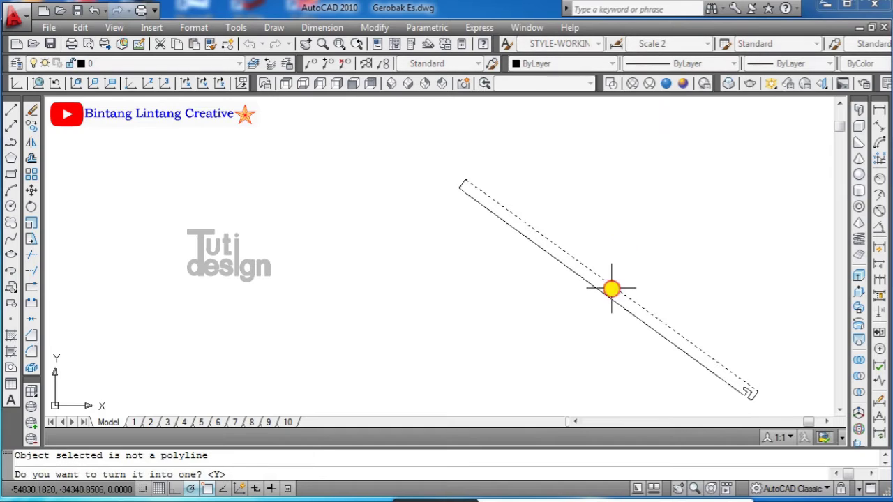
key("Return")
type("j")
key("Return")
scroll(544, 196, "down", 2)
left_click(489, 176)
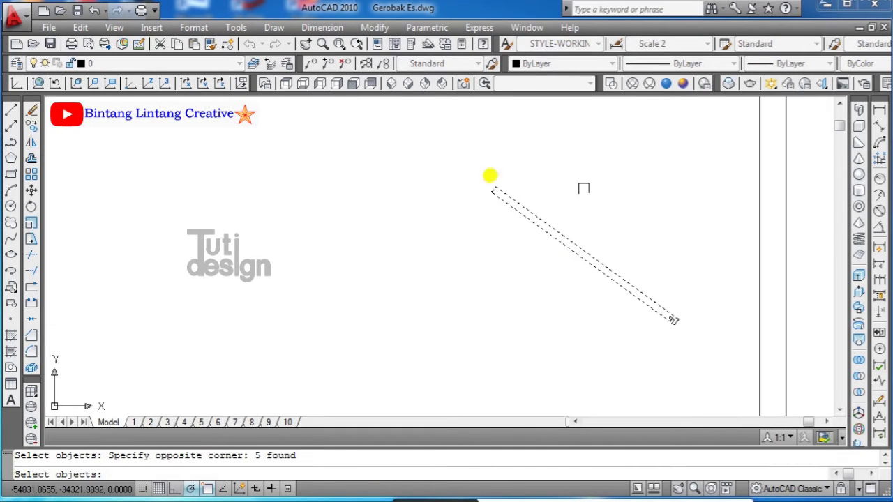
key("Return")
key("Return")
Step: Move the finished bar so it sits at the hinge circle
left_click(613, 292)
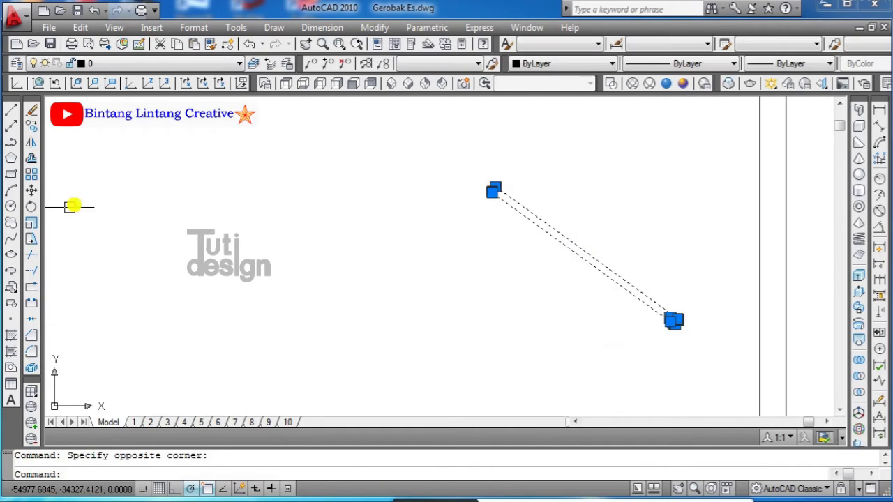
left_click(32, 190)
scroll(796, 310, "up", 3)
left_click(630, 285)
scroll(605, 194, "down", 2)
left_click(604, 194)
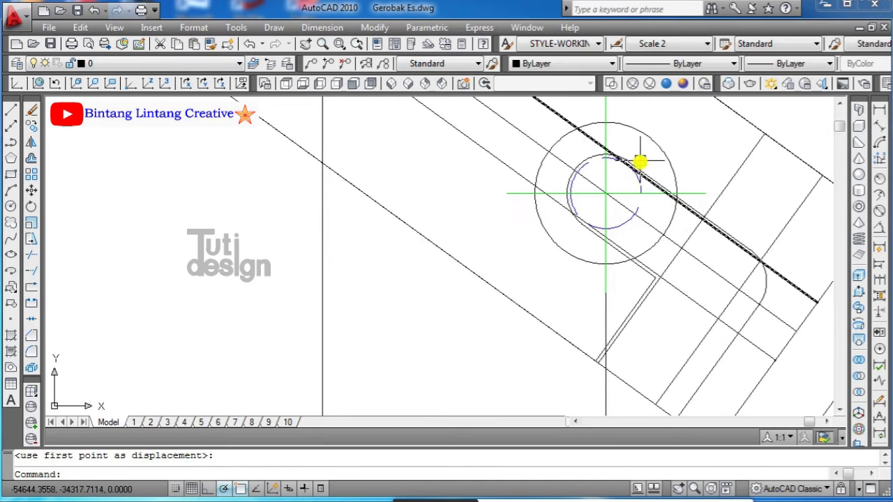
Step: Delete the leftover parallel lines, the inner lines near the hinge, and the stray diagonal
left_click(533, 132)
scroll(620, 209, "down", 1)
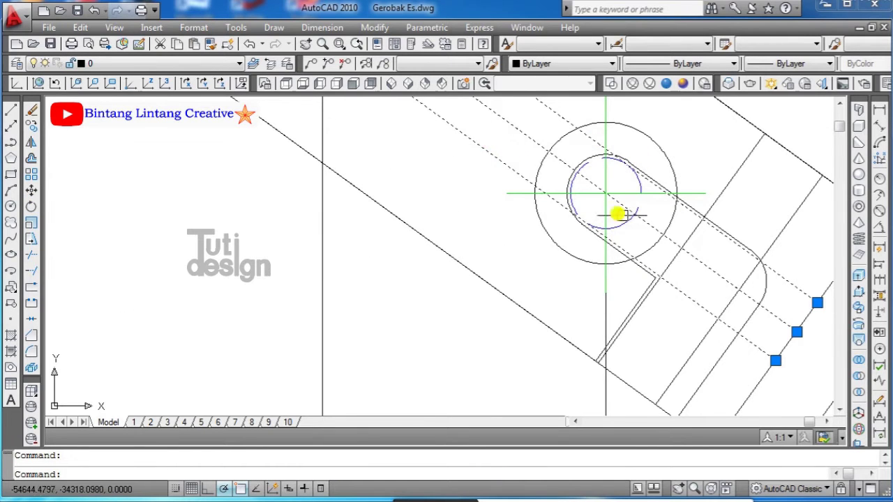
scroll(620, 210, "down", 2)
key("Delete")
left_click(713, 235)
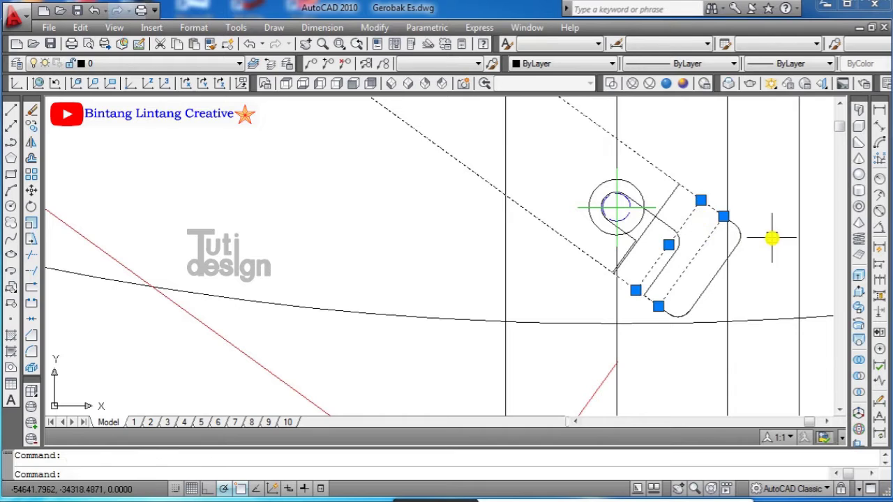
key("Delete")
scroll(614, 244, "up", 2)
left_click(630, 210)
key("Delete")
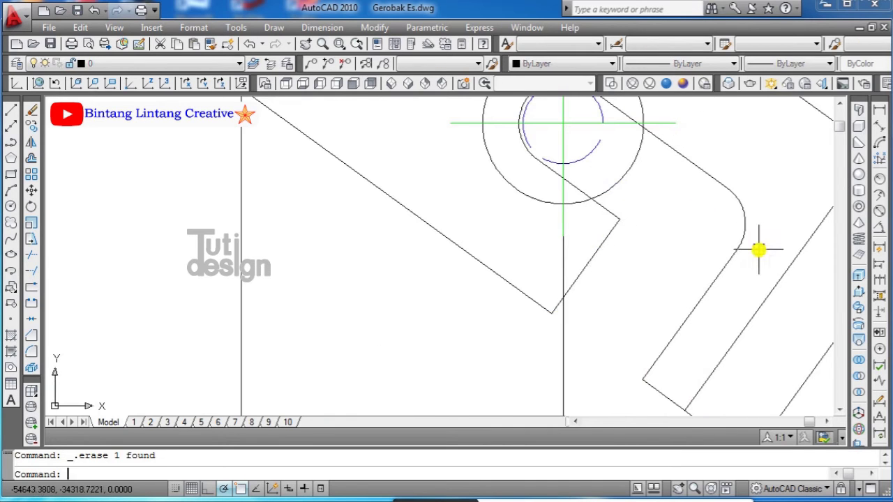
scroll(705, 231, "down", 3)
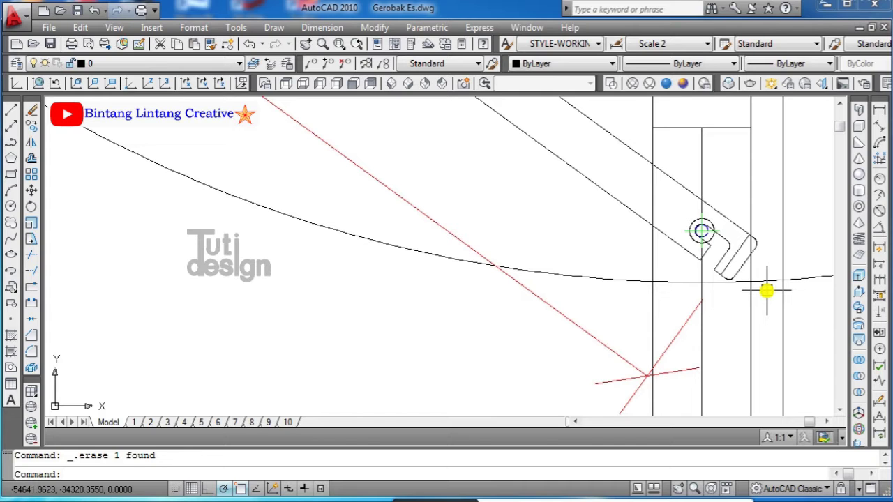
scroll(549, 160, "down", 3)
scroll(549, 126, "up", 2)
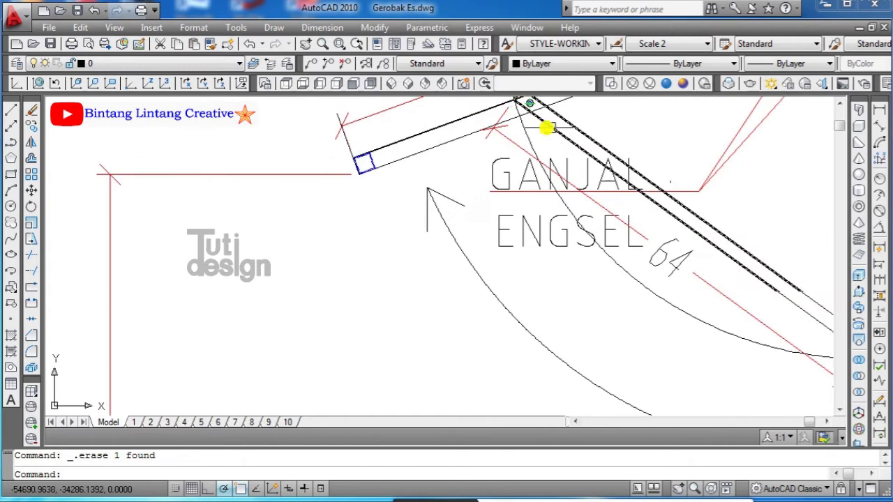
scroll(532, 111, "up", 2)
Step: Mirror the five hinge objects across a vertical axis, keeping the originals
left_click(572, 185)
scroll(591, 205, "down", 2)
left_click(582, 175)
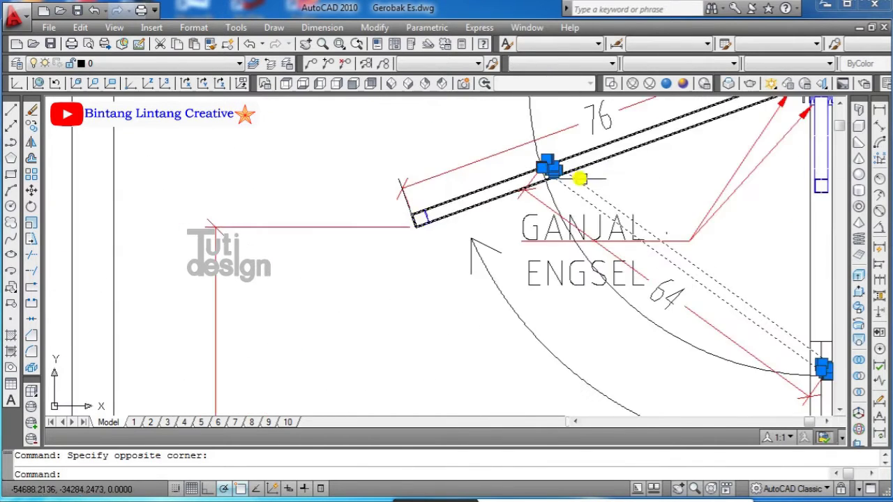
left_click(31, 142)
scroll(607, 225, "up", 3)
scroll(534, 259, "up", 2)
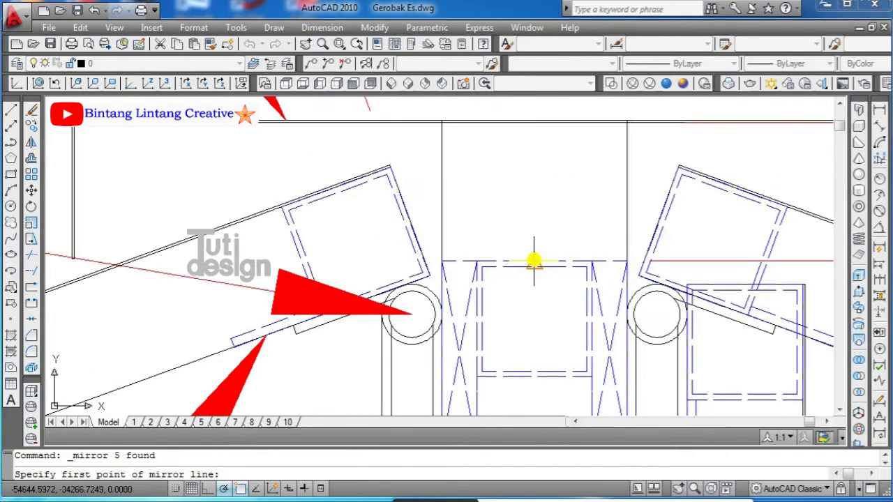
left_click(534, 259)
left_click(533, 190)
key("Return")
scroll(616, 165, "down", 3)
scroll(746, 300, "down", 3)
Step: Rotate the mirrored hook copy about its pin so it angles up from the upper pin
middle_click_drag(746, 299, 774, 254)
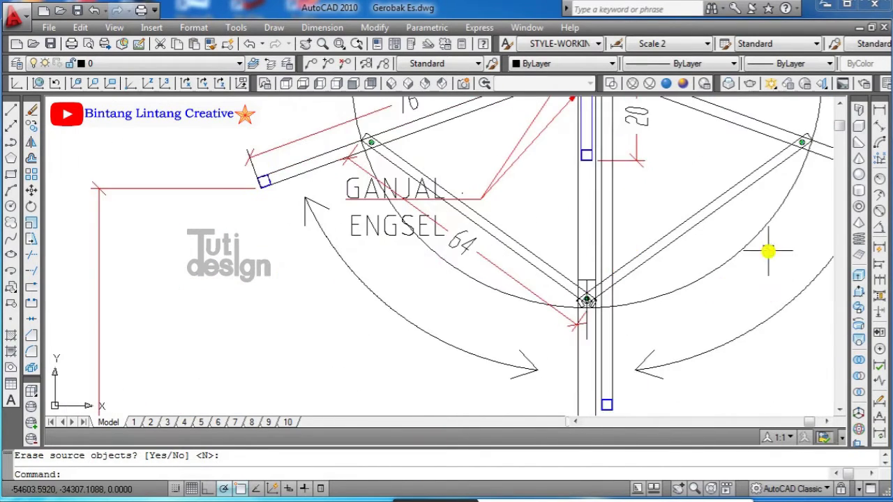
scroll(675, 273, "up", 2)
scroll(591, 291, "up", 2)
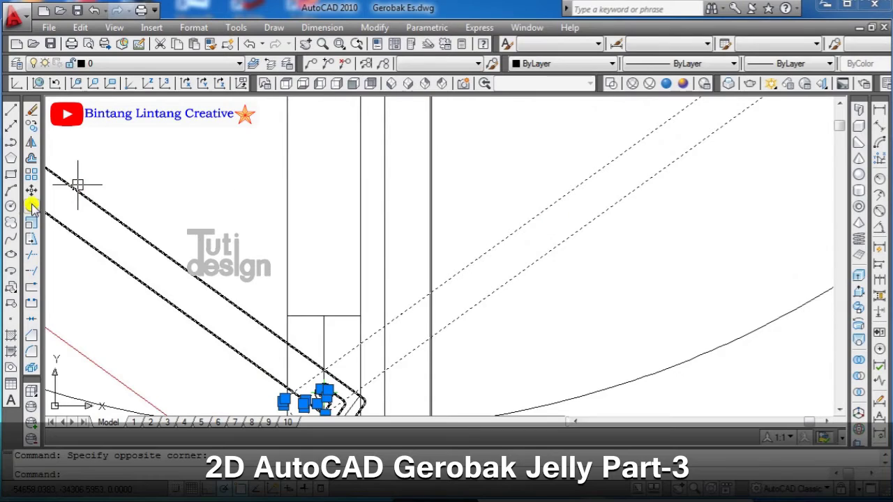
scroll(360, 139, "down", 2)
left_click(359, 137)
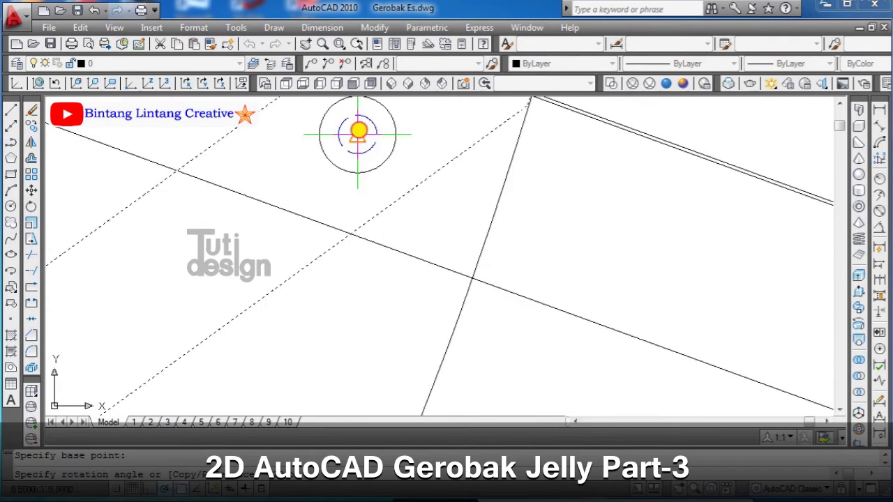
scroll(393, 147, "up", 3)
scroll(503, 170, "down", 3)
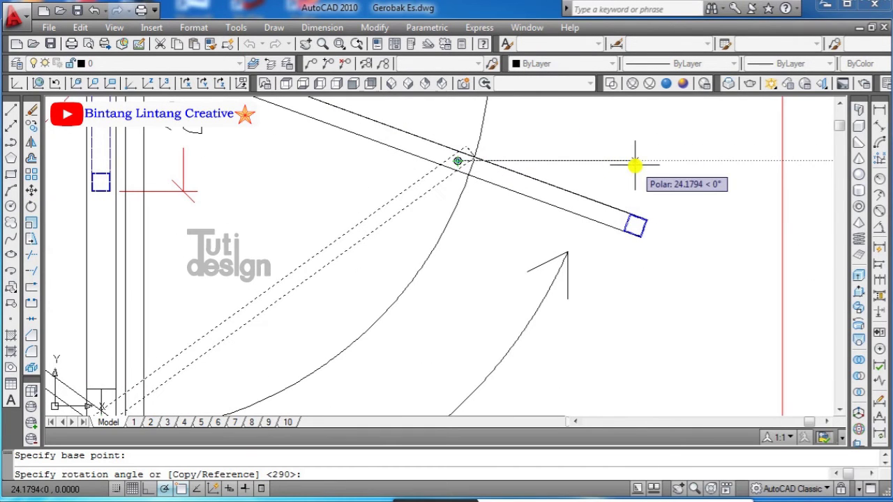
scroll(634, 166, "down", 2)
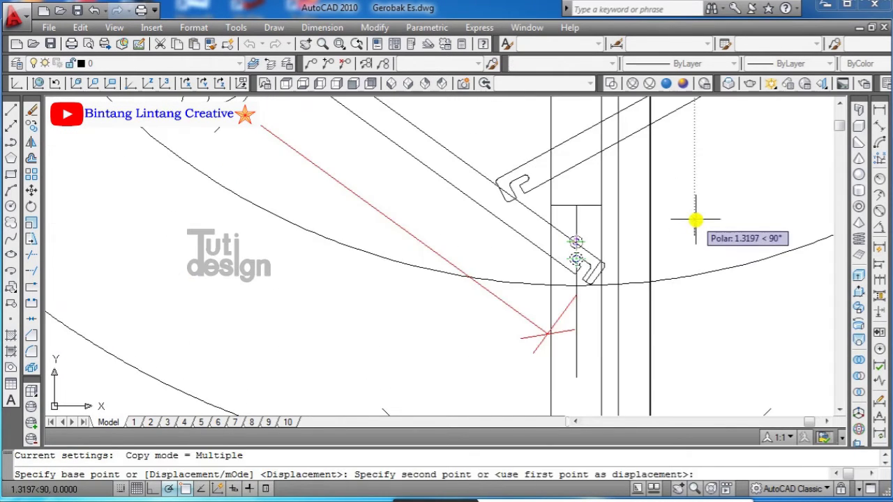
type("8")
key("Return")
key("Escape")
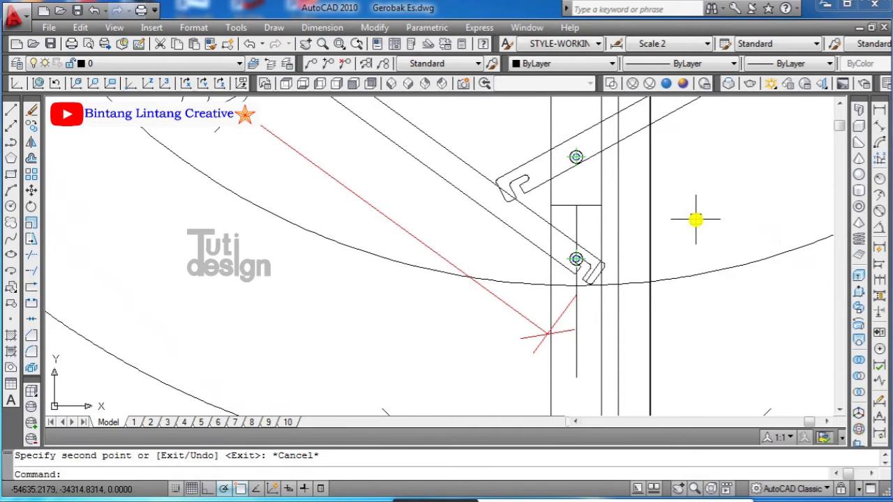
Step: Save the drawing with QSAVE
middle_click_drag(651, 194, 561, 273)
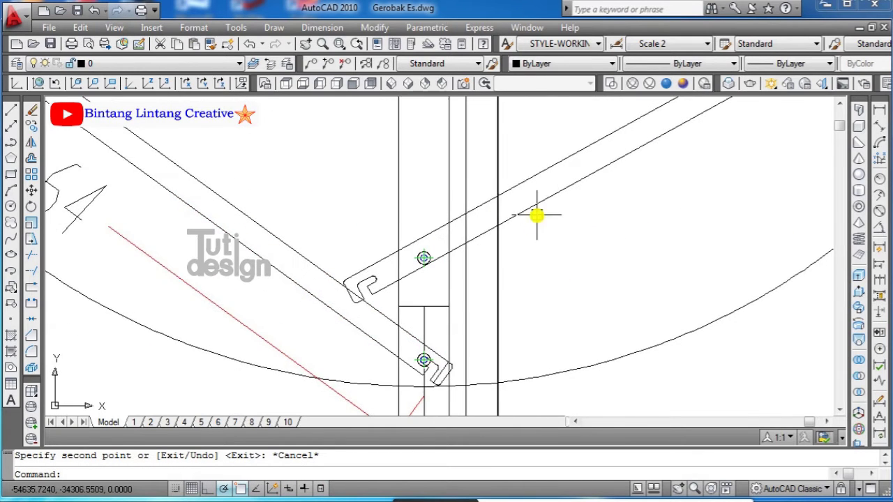
scroll(536, 216, "down", 3)
scroll(634, 174, "up", 4)
scroll(612, 195, "down", 1)
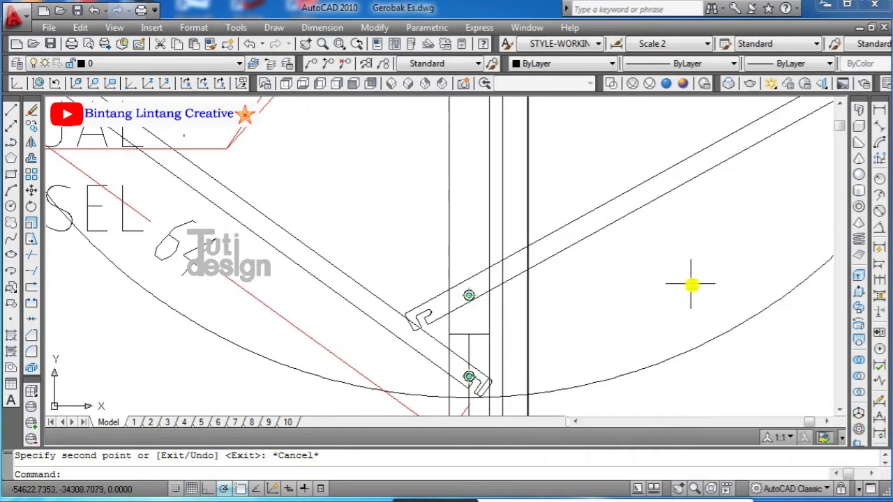
left_click(51, 43)
middle_click_drag(666, 306, 547, 343)
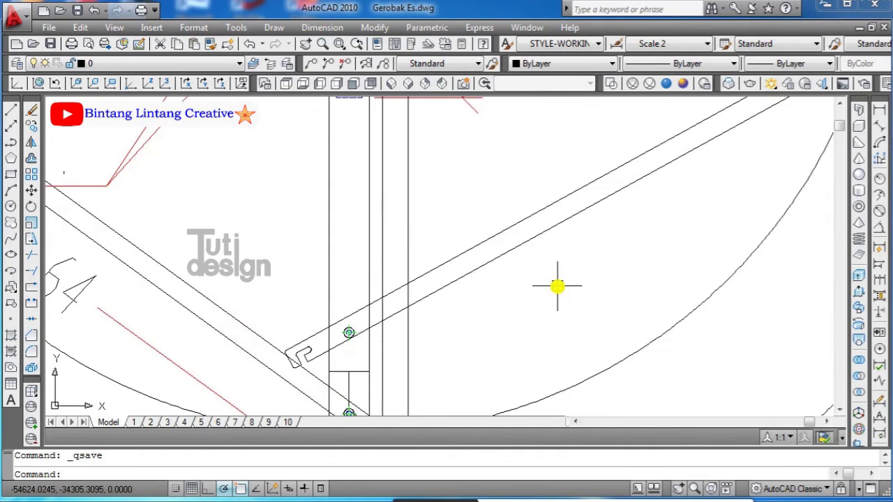
scroll(551, 281, "up", 3)
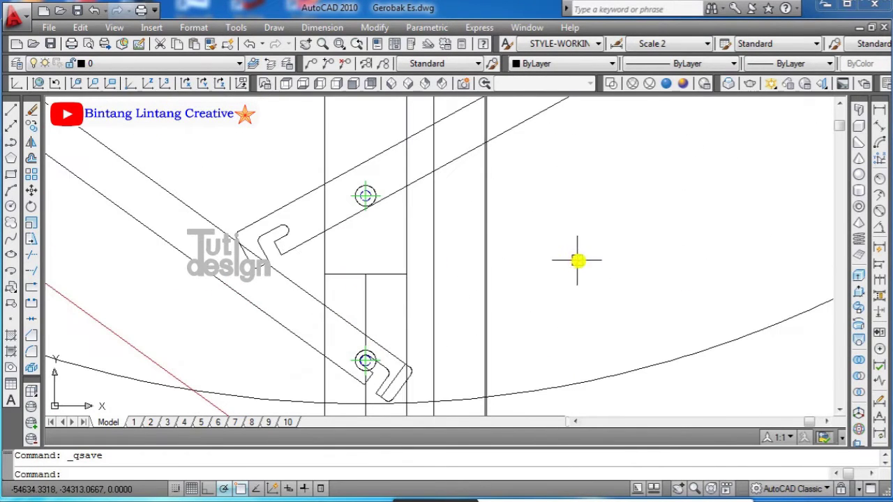
Step: Draw a line out from the hinge pin circle and save the drawing
left_click(12, 112)
scroll(333, 234, "up", 5)
left_click(303, 259)
scroll(424, 273, "down", 5)
scroll(344, 277, "up", 5)
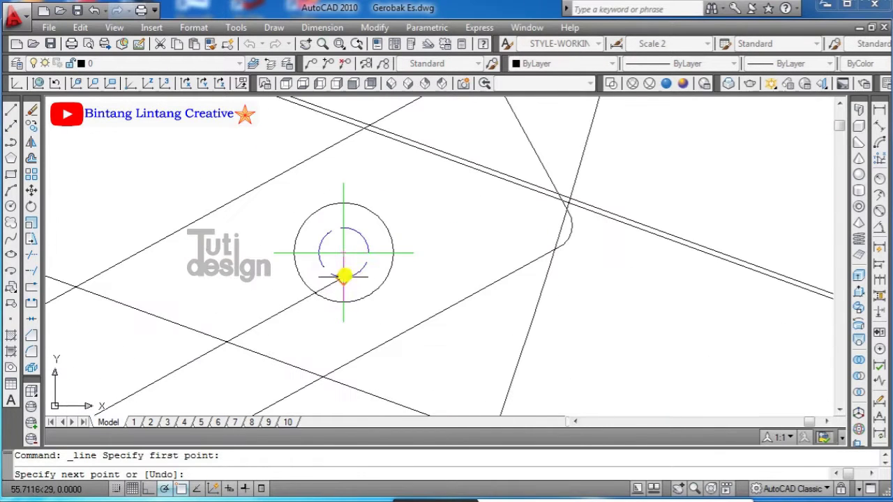
left_click(342, 254)
key("Return")
scroll(519, 239, "down", 5)
scroll(342, 319, "up", 5)
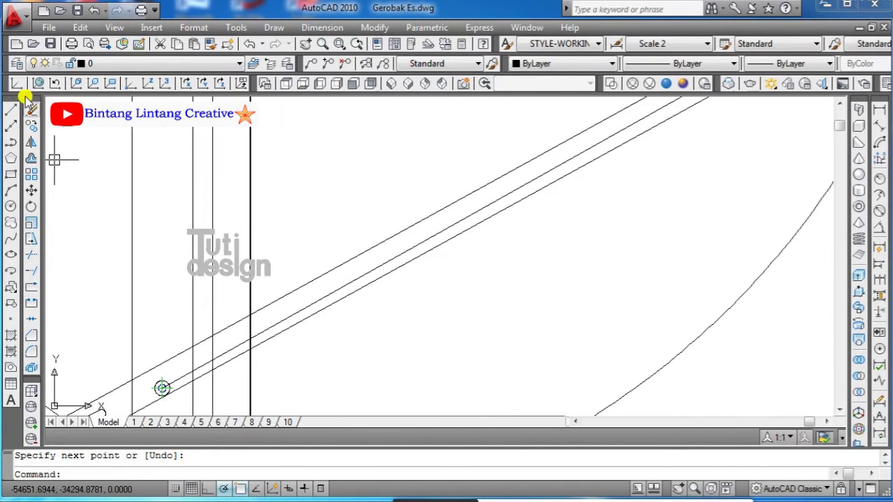
left_click(49, 43)
Step: Copy the hooked slot outline down beside the hinge pin
scroll(614, 210, "up", 2)
left_click(610, 169)
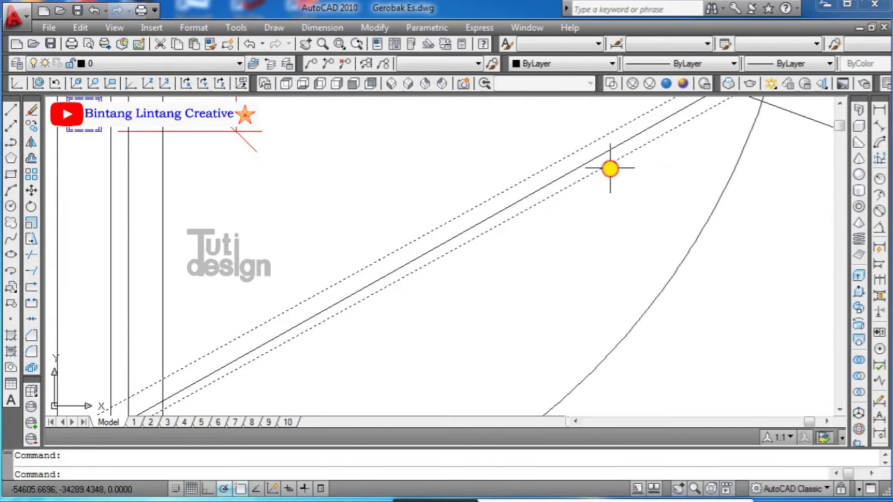
left_click(32, 126)
scroll(633, 200, "down", 3)
scroll(632, 185, "up", 3)
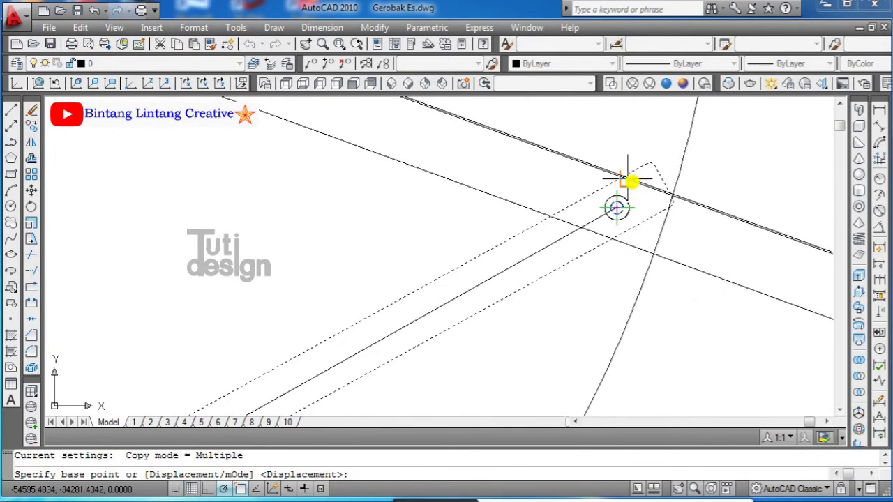
left_click(583, 201)
left_click(565, 298)
key("Return")
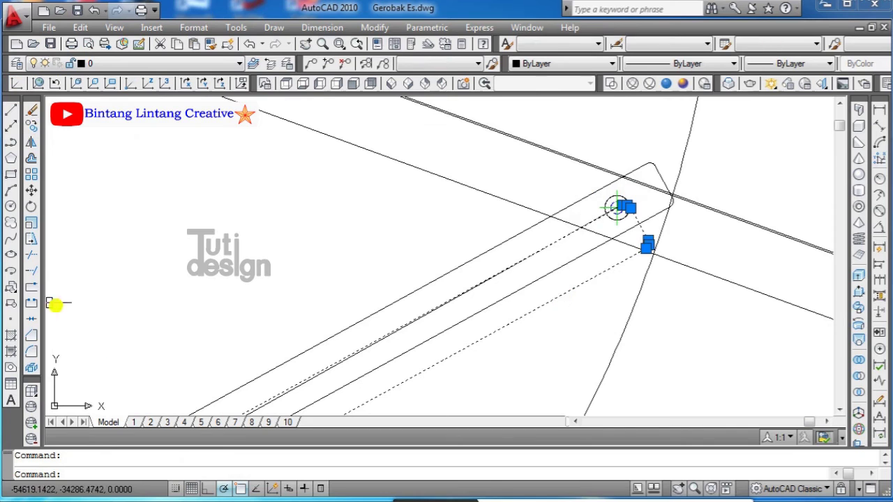
Step: Rotate the copied outline about the pin by reference to align it with the flap edge
left_click(32, 206)
scroll(568, 259, "up", 2)
scroll(488, 251, "up", 4)
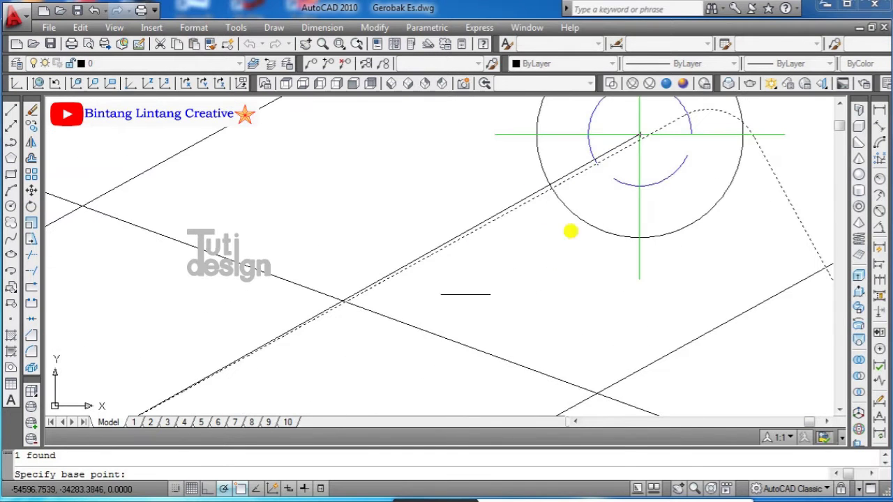
middle_click_drag(190, 416, 346, 302)
left_click(248, 322)
type("r")
key("Return")
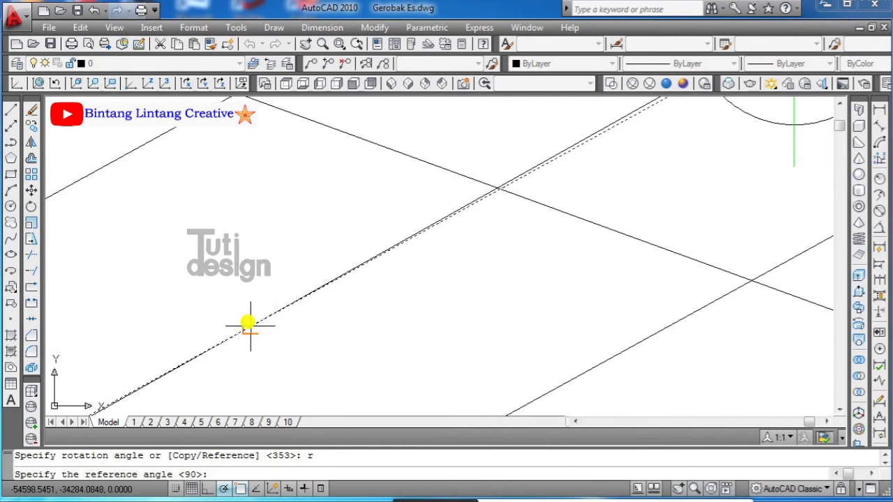
scroll(300, 297, "down", 2)
scroll(281, 328, "down", 2)
scroll(282, 329, "up", 2)
left_click(213, 309)
middle_click_drag(214, 309, 396, 216)
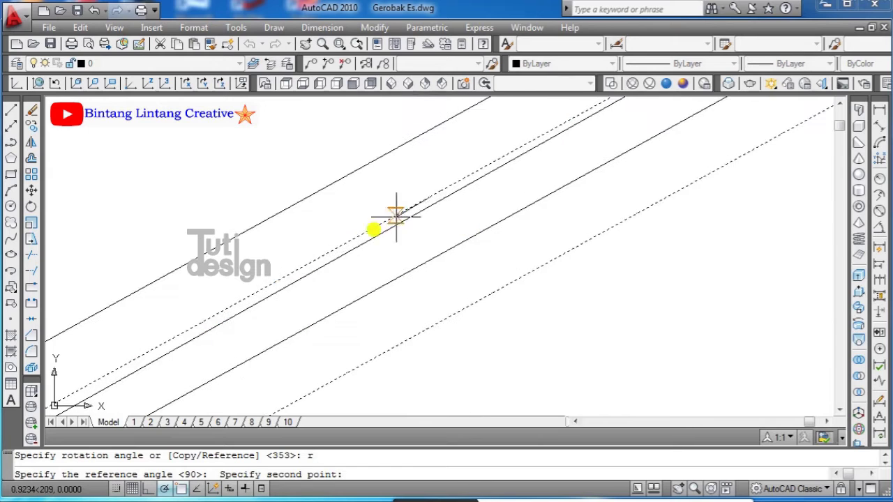
left_click(269, 286)
Step: Move the rotated slot outline so its end sits on the hinge pin
left_click(367, 259)
scroll(367, 259, "up", 2)
scroll(488, 209, "up", 2)
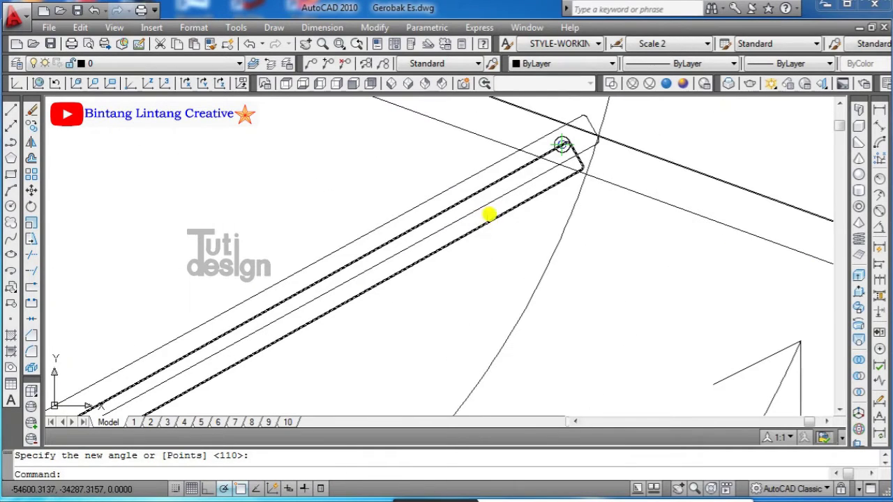
left_click(31, 190)
scroll(509, 231, "up", 2)
scroll(537, 187, "up", 2)
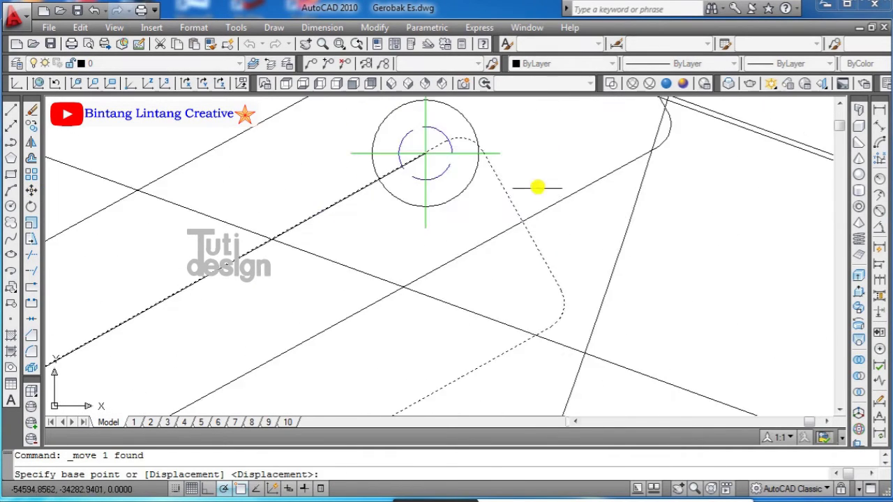
left_click(522, 223)
scroll(624, 186, "down", 2)
left_click(626, 187)
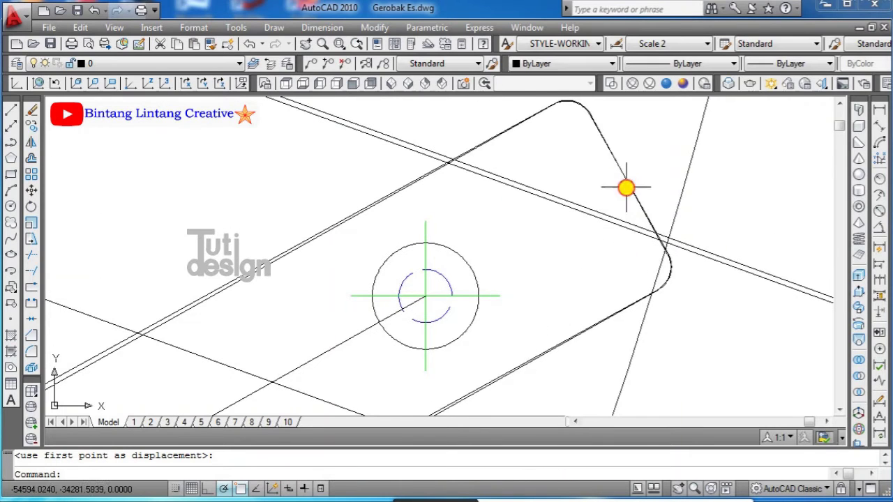
scroll(706, 200, "up", 2)
scroll(589, 154, "up", 2)
scroll(464, 245, "down", 3)
scroll(479, 240, "up", 2)
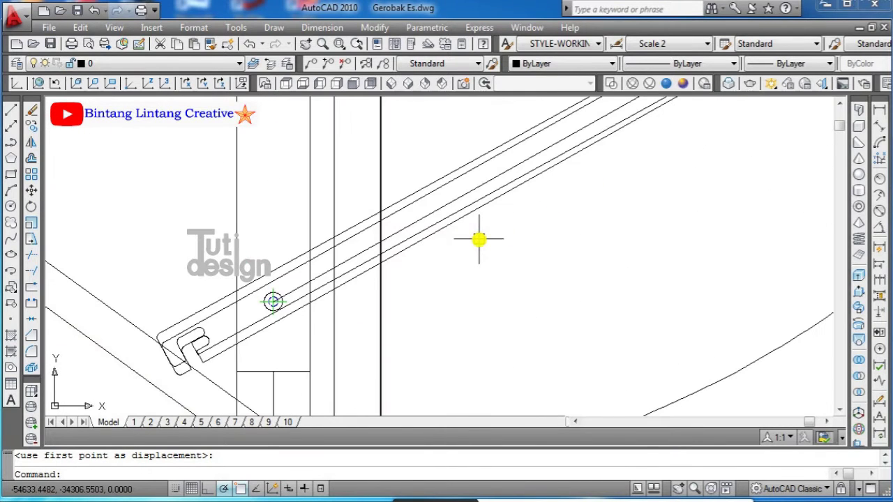
scroll(394, 304, "up", 2)
Step: Delete the leftover extra polyline and begin window-selecting the slot end
left_click(293, 311)
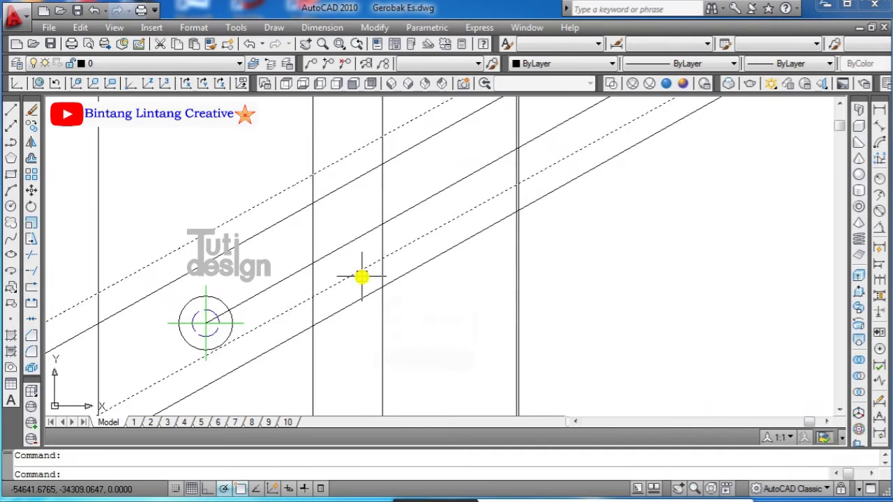
scroll(418, 276, "down", 2)
key("Delete")
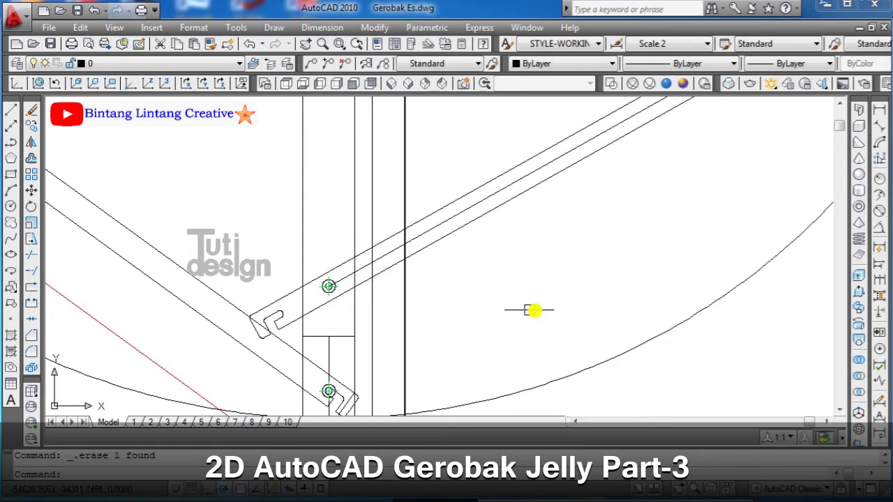
scroll(354, 347, "up", 3)
scroll(293, 224, "down", 2)
left_click(345, 297)
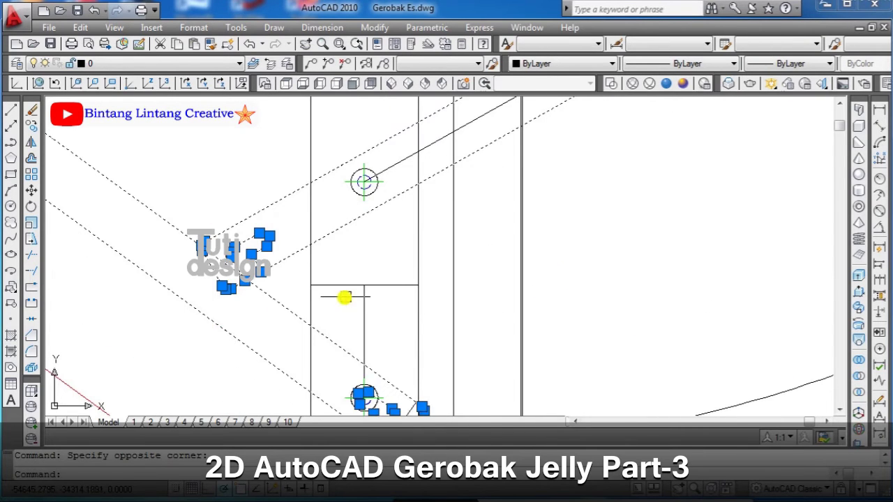
Step: Stretch the slot end of the copied outline to its new length
left_click(189, 333)
left_click(31, 240)
scroll(264, 248, "up", 3)
left_click(264, 228)
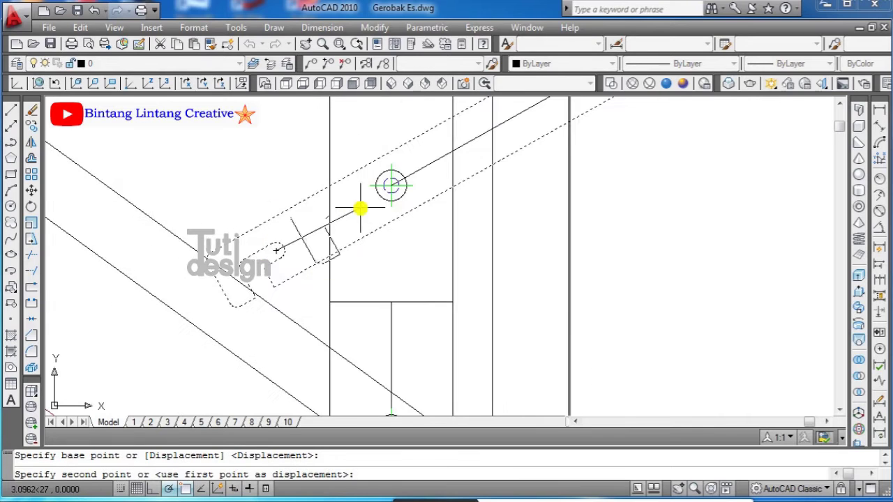
scroll(349, 233, "up", 2)
left_click(365, 241)
Step: Add an aligned dimension from the slot end along the right flap hinge
left_click(879, 125)
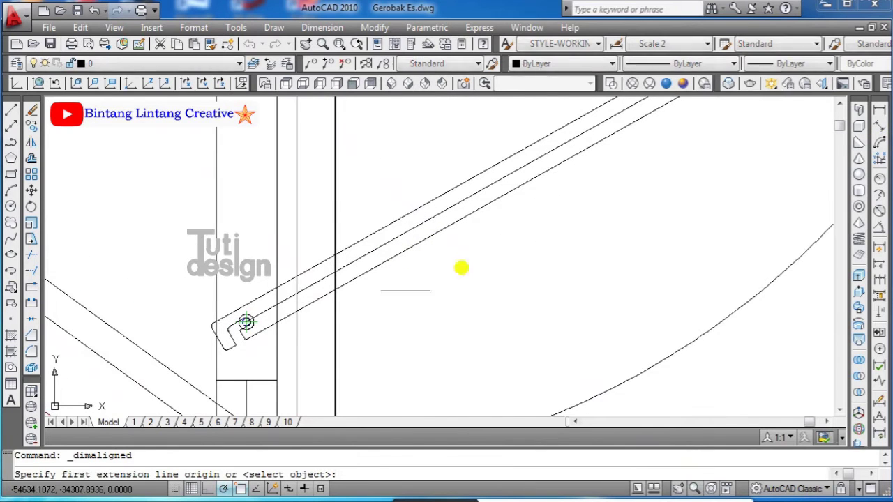
scroll(231, 337, "up", 5)
left_click(153, 301)
scroll(579, 254, "down", 2)
scroll(564, 225, "up", 2)
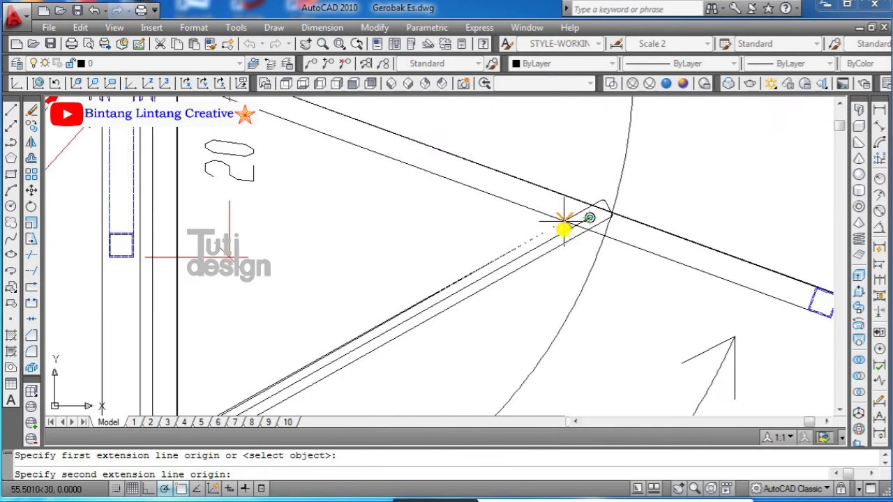
scroll(582, 172, "up", 2)
left_click(565, 173)
left_click(463, 170)
Step: Delete the stray dashed object
scroll(463, 169, "down", 3)
scroll(554, 223, "up", 2)
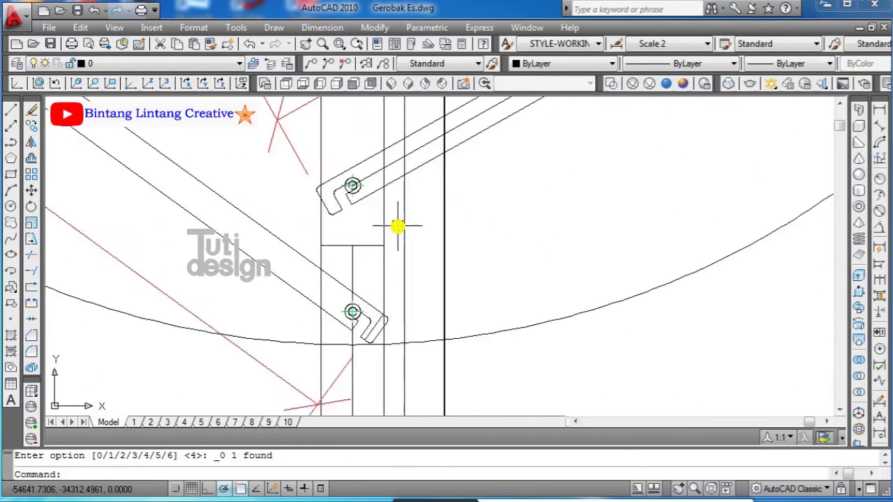
scroll(398, 225, "up", 2)
scroll(454, 253, "up", 1)
key("Delete")
scroll(524, 221, "down", 3)
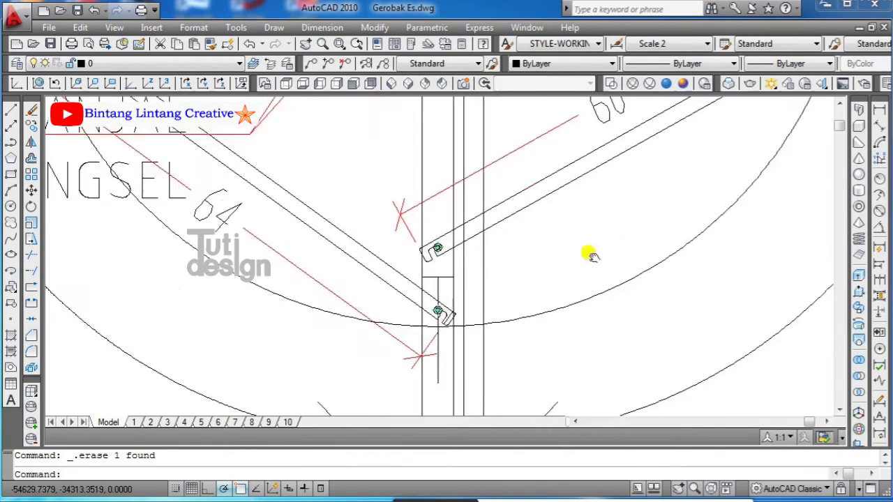
scroll(588, 254, "up", 1)
Step: Add a linear dimension of 46.22 from the hinge circle centre
left_click(879, 109)
scroll(390, 299, "up", 3)
left_click(356, 286)
scroll(548, 309, "down", 3)
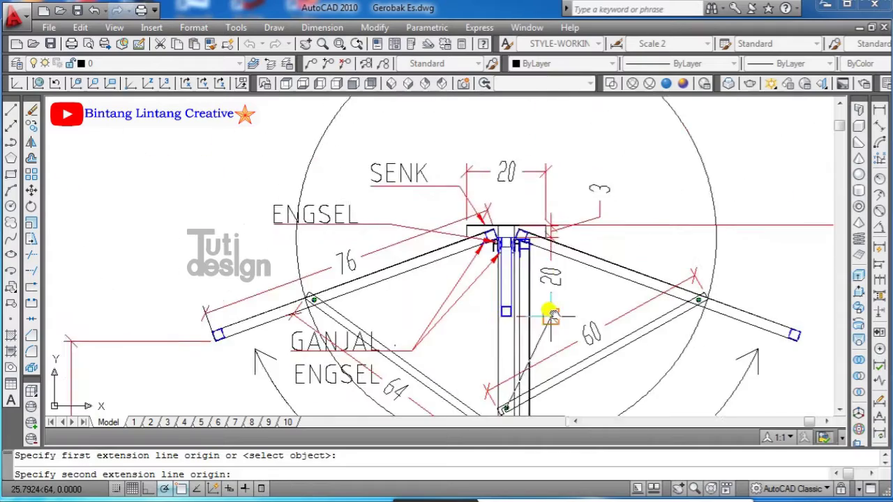
scroll(580, 309, "up", 2)
scroll(546, 215, "up", 2)
left_click(545, 181)
scroll(545, 182, "down", 3)
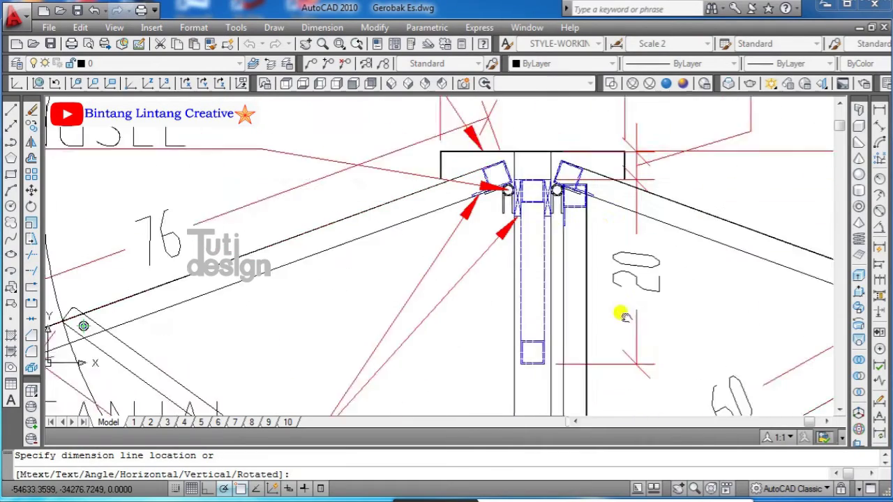
scroll(624, 314, "up", 1)
scroll(642, 252, "up", 2)
scroll(646, 137, "down", 3)
left_click(592, 241)
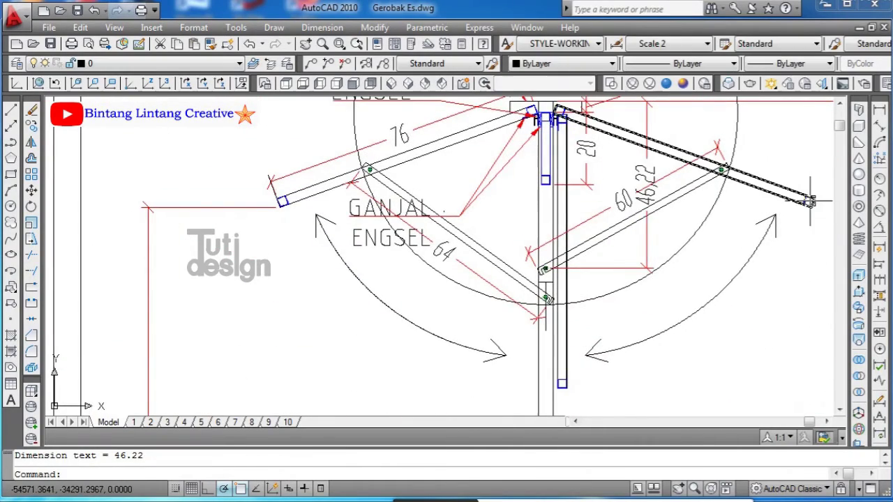
Step: Add another linear dimension at the slot hinge and try repositioning the vertical dimension
left_click(879, 110)
scroll(518, 298, "up", 3)
left_click(498, 345)
scroll(499, 344, "down", 3)
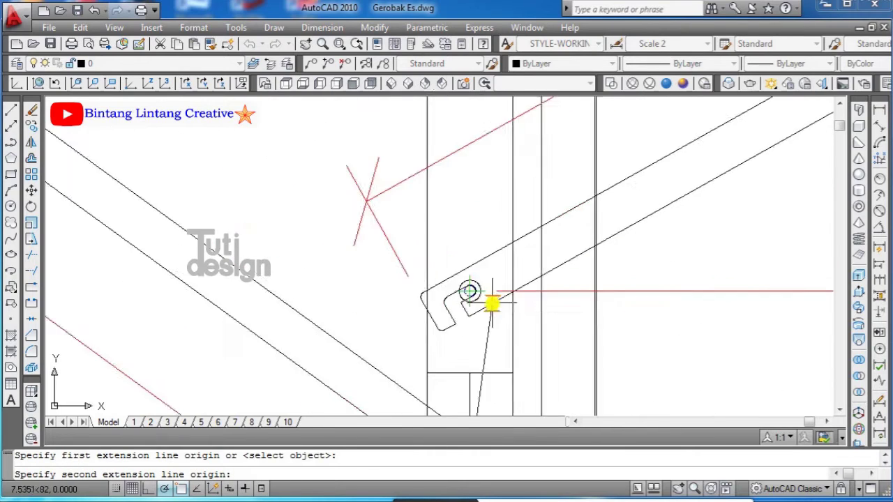
scroll(493, 303, "up", 3)
left_click(425, 270)
scroll(425, 270, "down", 2)
left_click(673, 241)
scroll(473, 351, "down", 2)
scroll(714, 293, "up", 2)
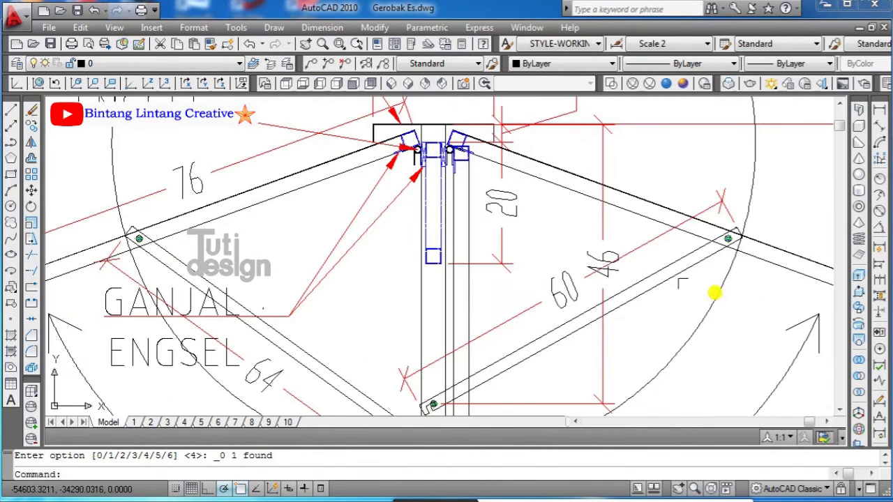
left_click(601, 228)
left_click(602, 267)
key("Escape")
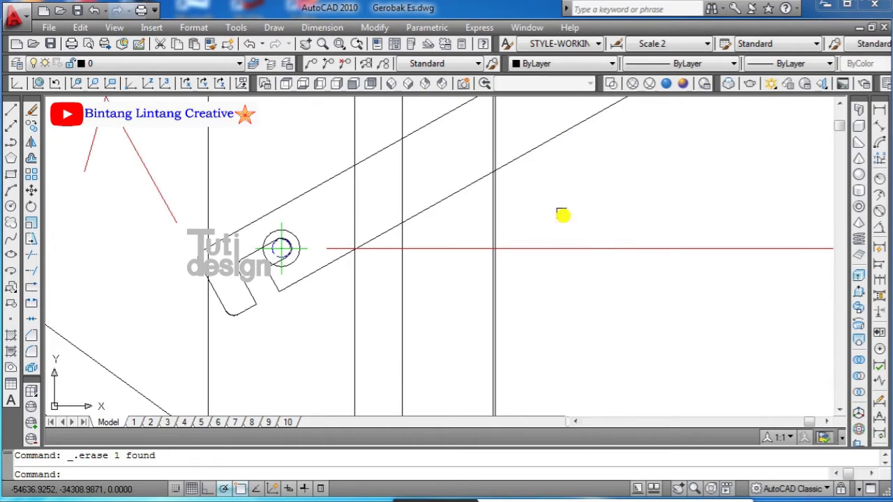
Step: Centre the slotted bracket and fillet its first corner with radius 0.02
scroll(560, 203, "down", 2)
scroll(495, 202, "up", 3)
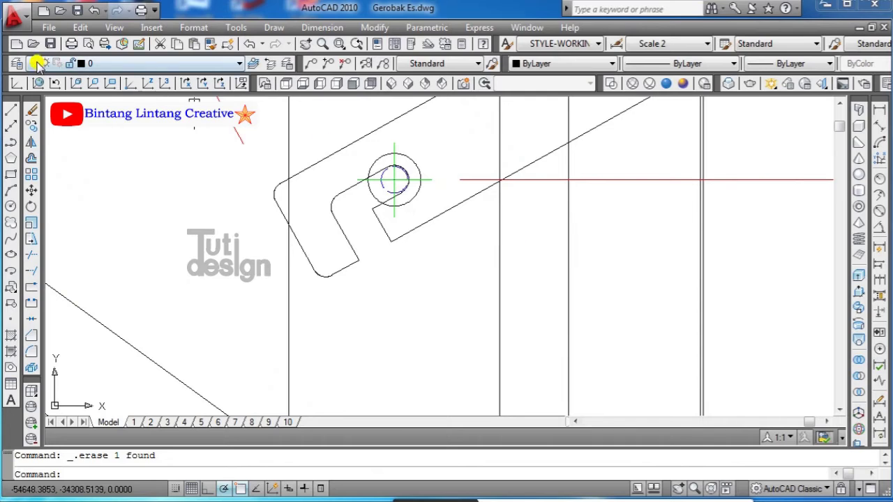
middle_click_drag(636, 294, 556, 314)
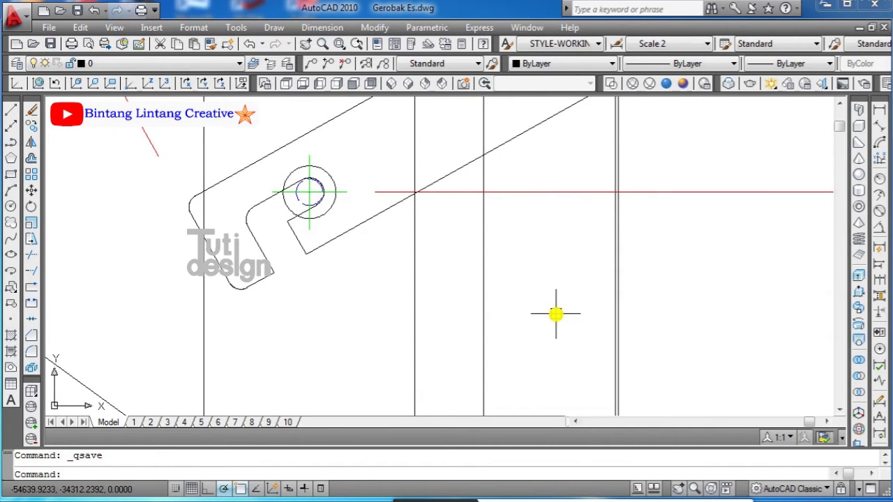
left_click(31, 352)
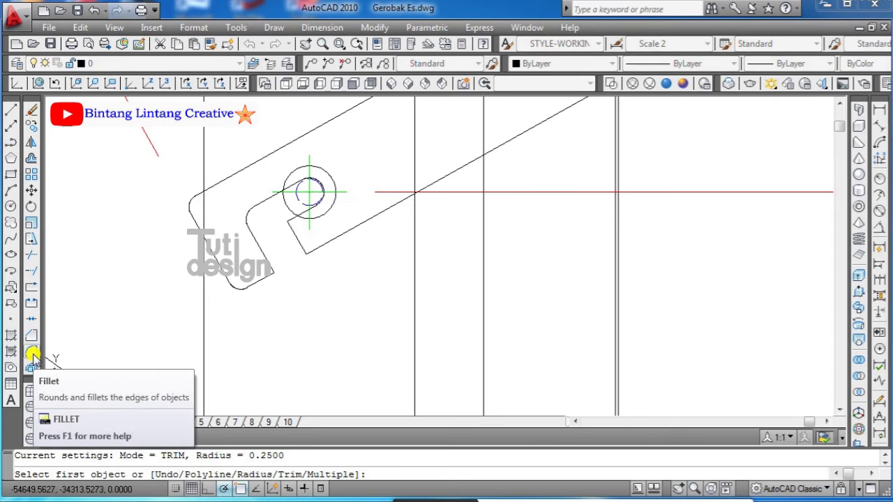
type("r")
key("Return")
Step: Fillet the remaining slot corners of the bracket at 0.02 radius
key("Return")
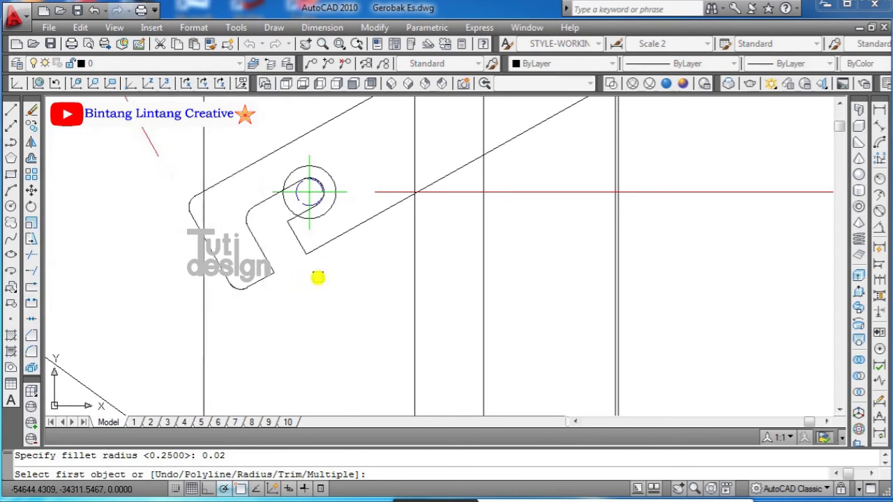
scroll(293, 209, "up", 2)
left_click(286, 199)
left_click(329, 242)
scroll(279, 189, "up", 3)
left_click(330, 224)
key("Return")
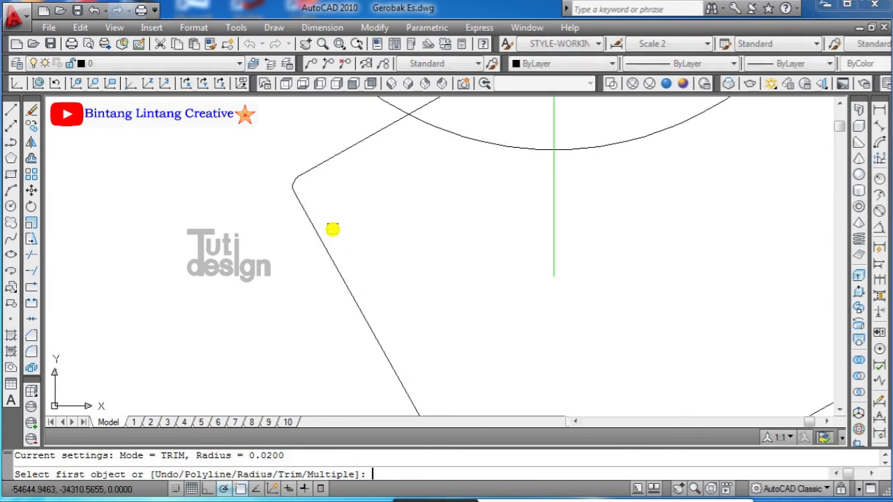
scroll(433, 279, "down", 3)
scroll(345, 199, "up", 3)
left_click(299, 147)
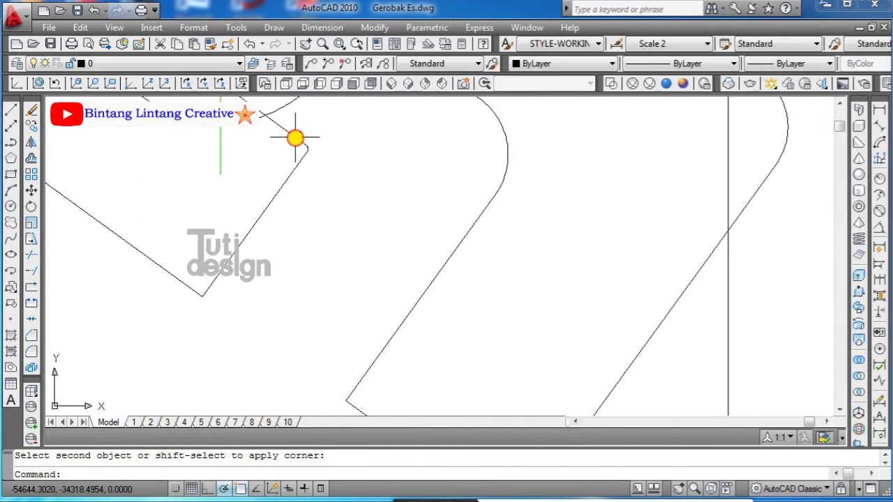
key("Return")
key("Escape")
scroll(475, 328, "down", 3)
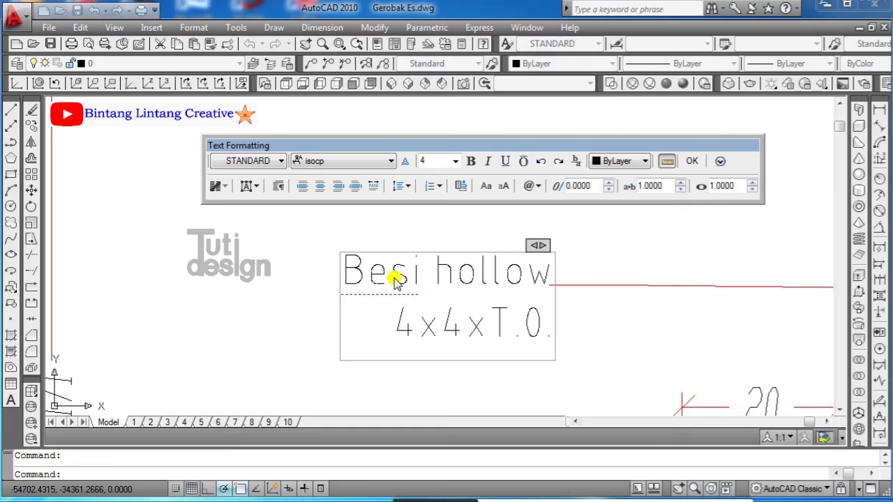
Step: Finish editing the hollow-steel label to read 4x4xT.1,6 cm
type("6")
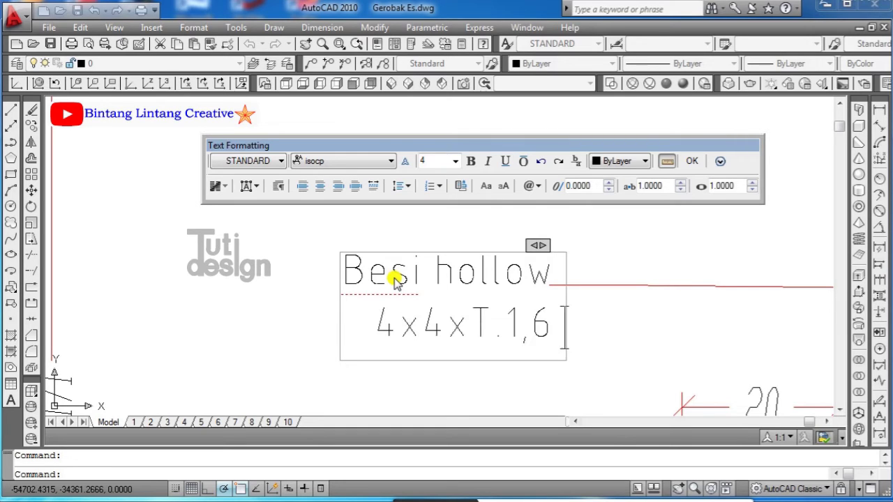
type(" cm")
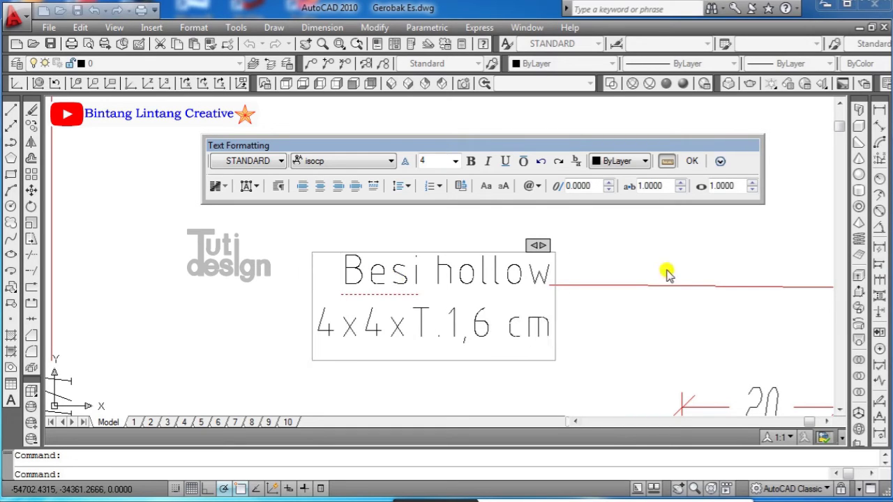
left_click(691, 161)
scroll(678, 293, "down", 2)
Step: Change the other Besi hollow label to 2,5x2,5xT.1 cm
scroll(489, 279, "up", 1)
double_click(304, 248)
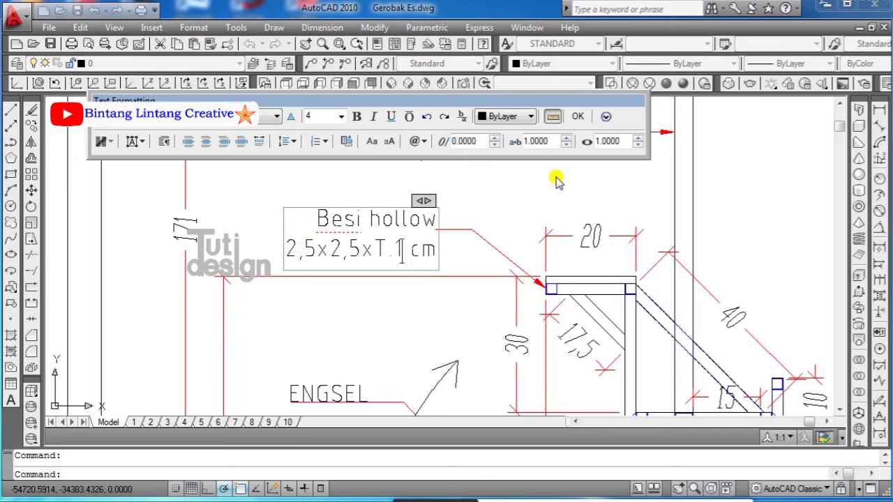
left_click(578, 116)
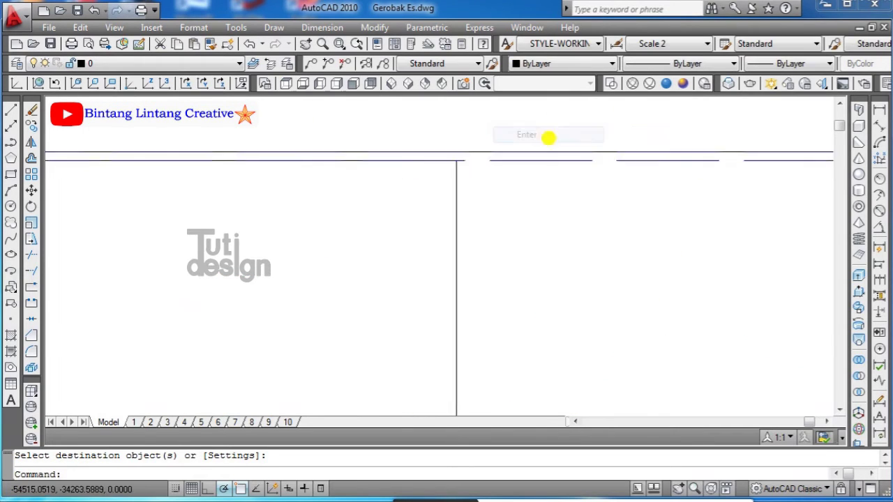
Step: Add a 2.5 linear dimension at the flap hinge
scroll(395, 253, "down", 2)
scroll(479, 208, "down", 2)
scroll(674, 202, "down", 2)
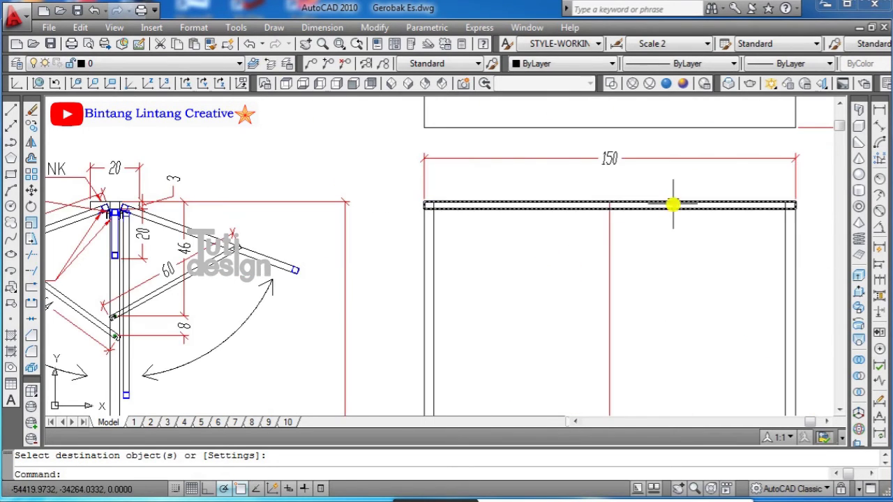
left_click(881, 120)
scroll(100, 203, "up", 2)
scroll(140, 217, "up", 2)
scroll(179, 230, "up", 1)
left_click(188, 241)
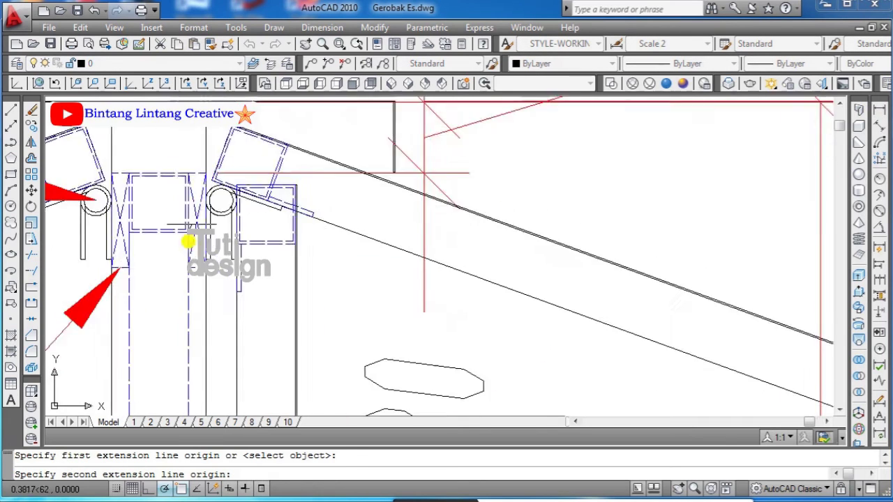
scroll(189, 242, "up", 2)
left_click(191, 239)
scroll(273, 209, "down", 3)
scroll(454, 215, "down", 2)
scroll(650, 202, "up", 1)
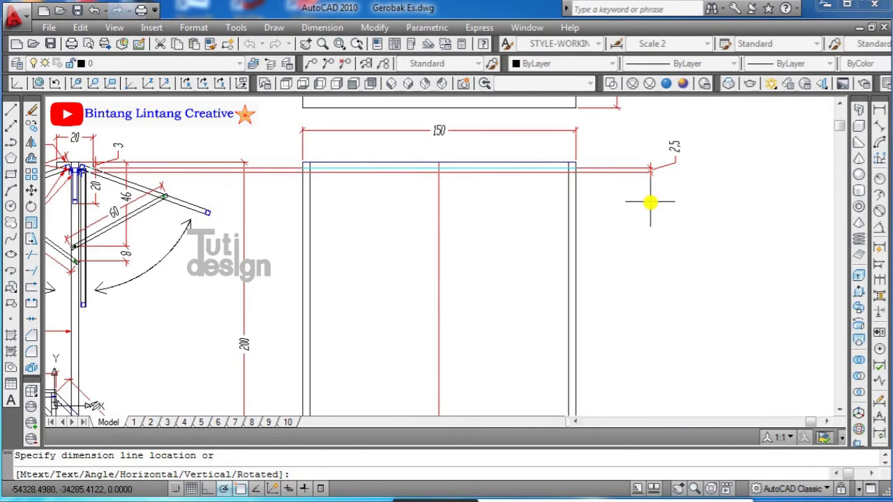
left_click(650, 202)
Step: Draw a trial red rectangle on the frame, then delete it
left_click(10, 179)
scroll(319, 177, "up", 3)
scroll(207, 209, "up", 1)
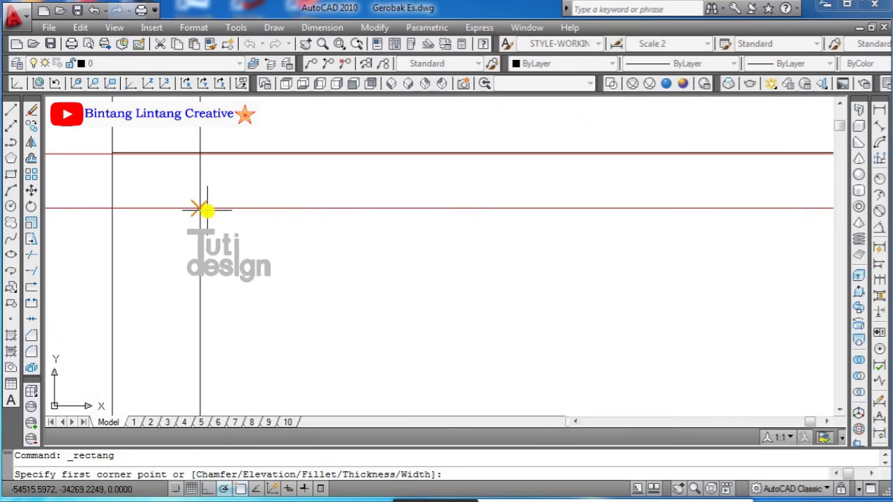
left_click(198, 201)
scroll(339, 179, "down", 2)
scroll(612, 205, "up", 2)
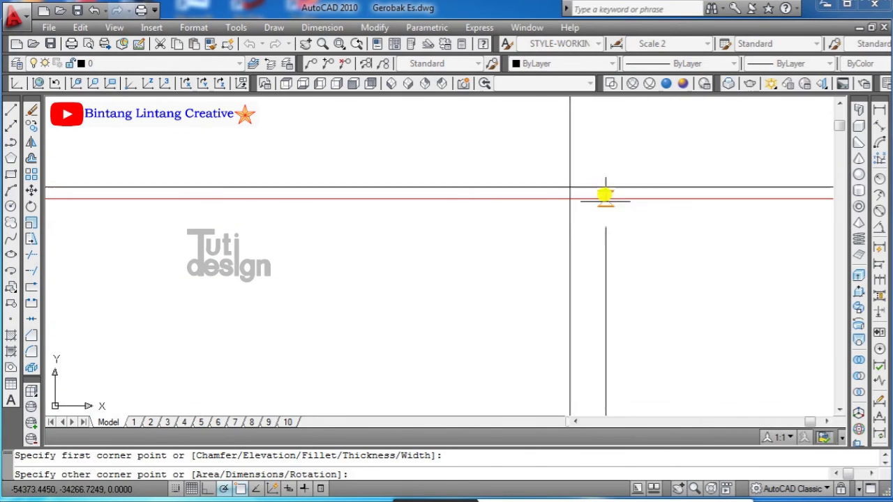
left_click(590, 196)
key("Delete")
Step: Dimension the inner frame width of the front elevation as 142
scroll(742, 215, "down", 2)
scroll(814, 203, "down", 2)
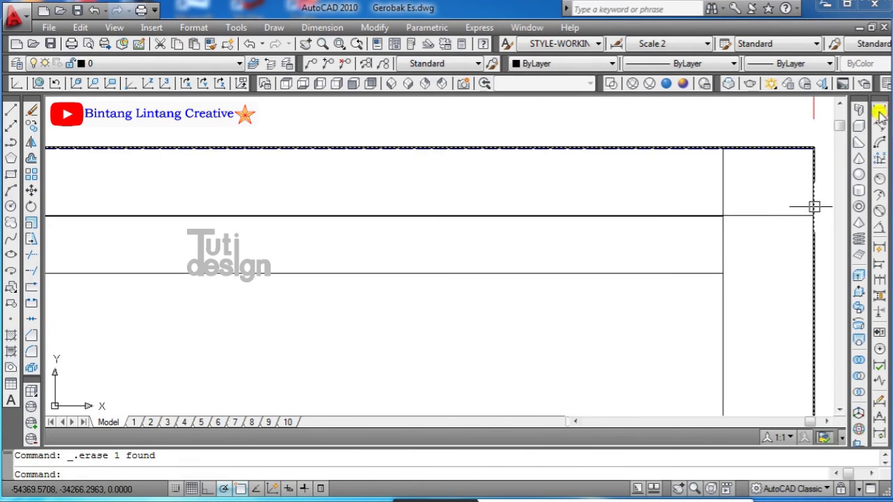
left_click(879, 113)
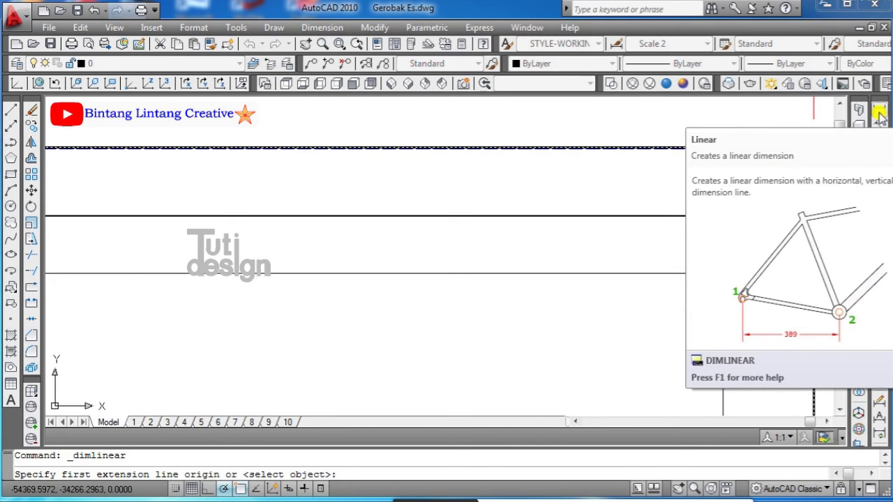
scroll(563, 257, "up", 2)
scroll(622, 260, "up", 2)
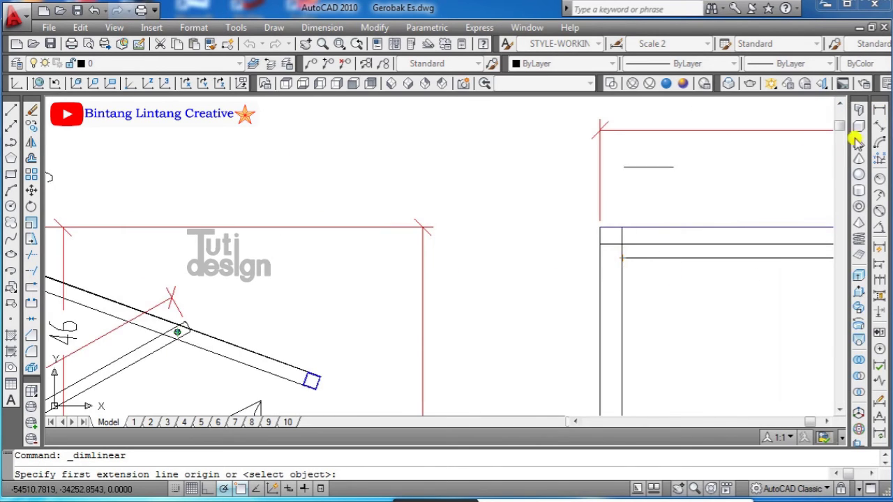
scroll(475, 256, "down", 2)
scroll(135, 314, "up", 2)
left_click(205, 297)
middle_click_drag(205, 297, 320, 307)
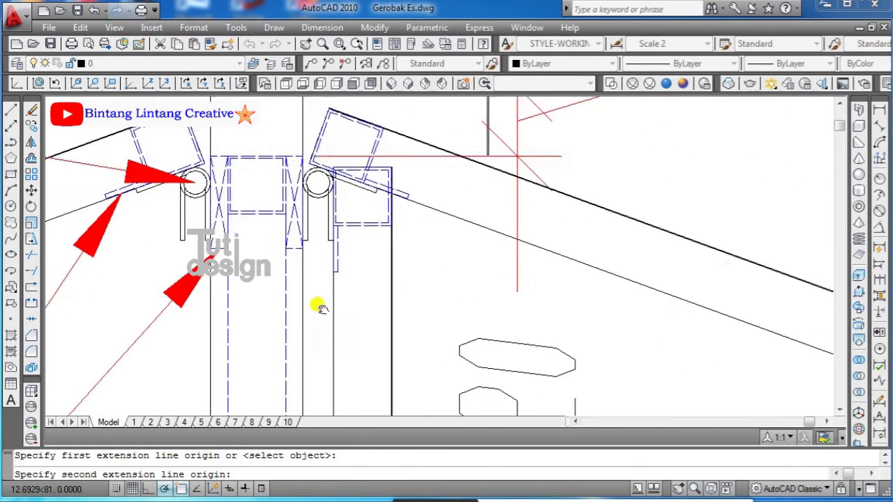
scroll(259, 179, "up", 2)
left_click(251, 150)
scroll(243, 124, "down", 2)
left_click(754, 114)
Step: Start a vertical dimension on the frame and cancel it
key("Return")
scroll(628, 234, "up", 2)
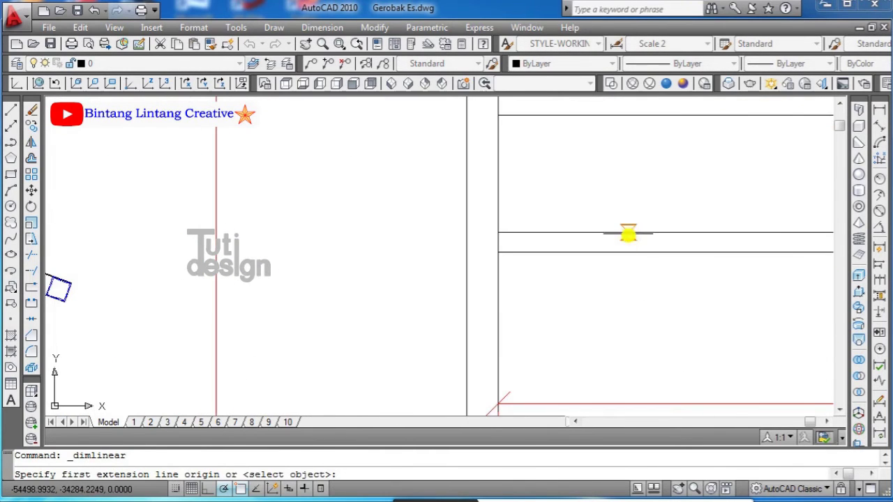
left_click(628, 233)
left_click(628, 116)
right_click(622, 109)
left_click(656, 143)
Step: Draw a 2.5 by 15 rectangle on the top rail, then compute spacing in Calculator
left_click(10, 174)
left_click(571, 231)
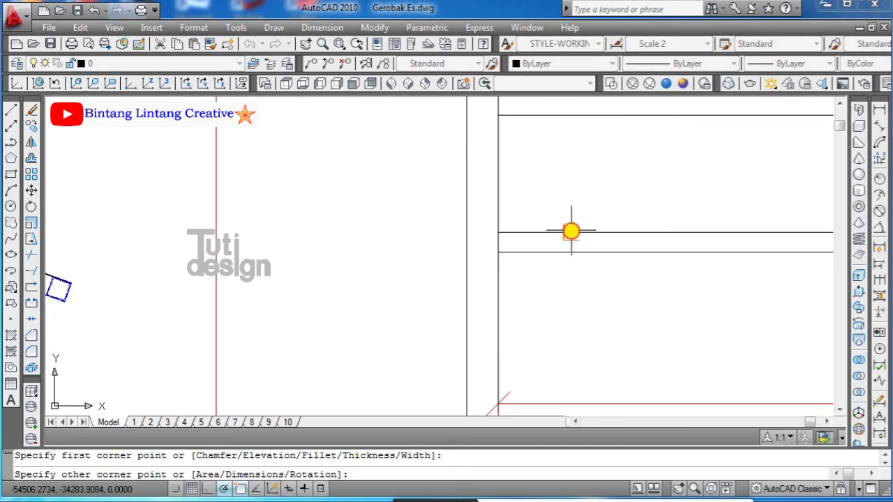
left_click(11, 174)
scroll(558, 247, "up", 2)
left_click(554, 181)
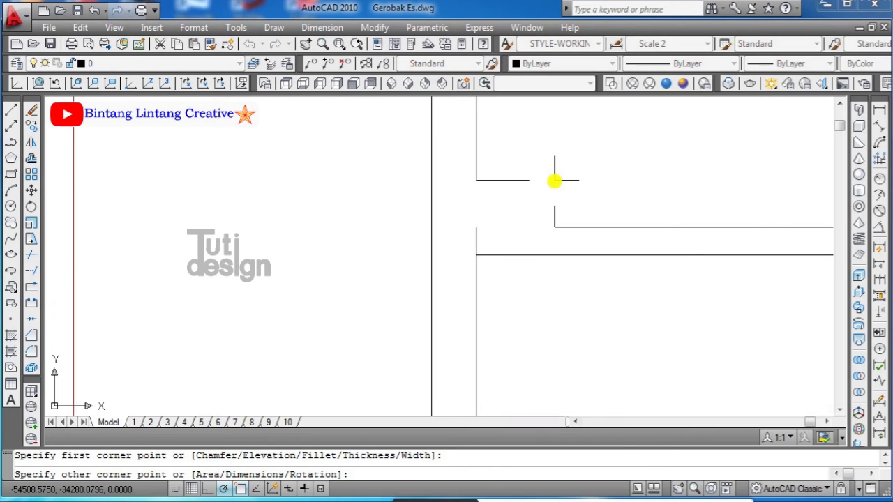
type("@2.5,15")
key("Return")
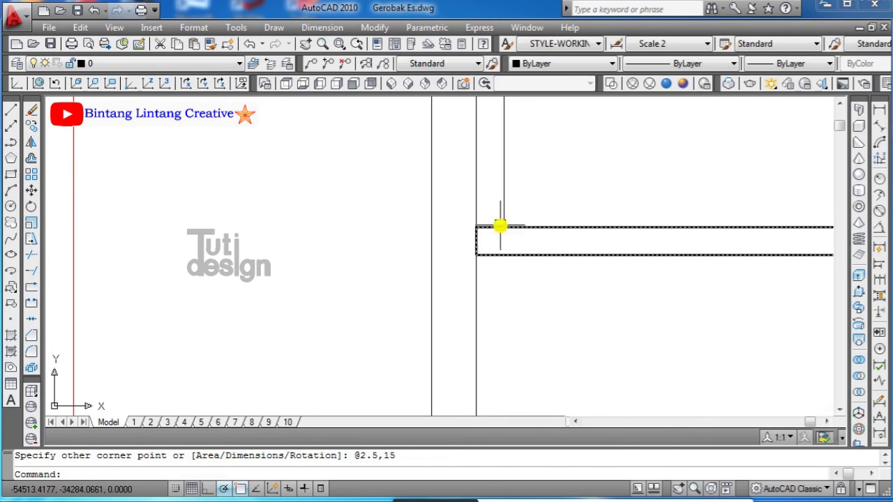
scroll(548, 280, "down", 3)
key("alt+Tab")
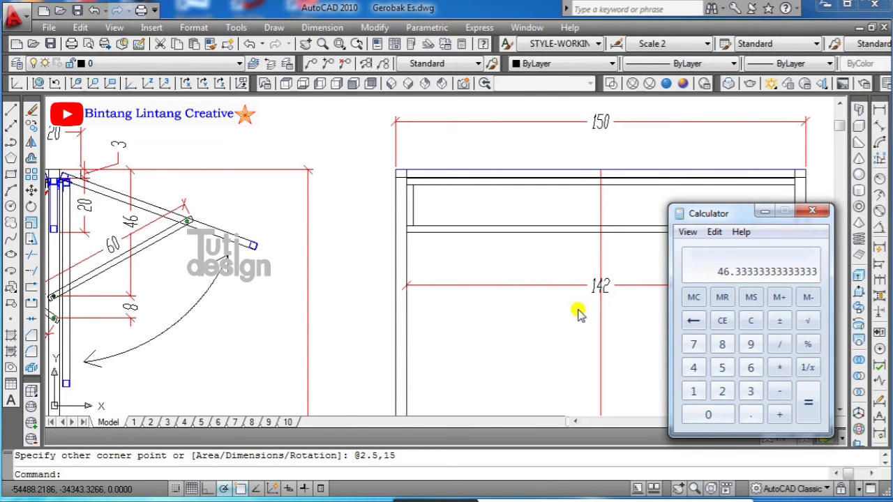
Step: Move the thin divider rectangle 48 units to the right
left_click(578, 312)
left_click(413, 202)
left_click(31, 190)
left_click(469, 325)
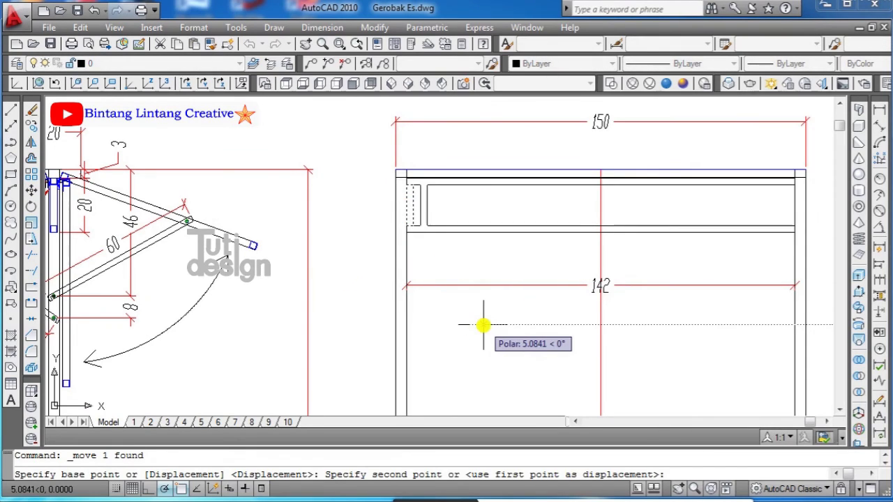
type("48")
key("Return")
Step: Mirror the divider across the centre line, keeping the original
left_click_drag(481, 325, 532, 269)
scroll(533, 241, "up", 3)
left_click(548, 178)
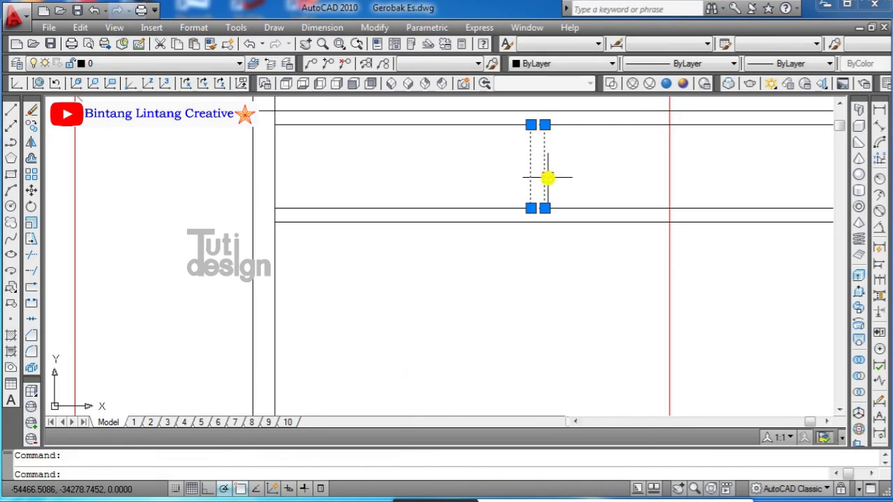
left_click(32, 144)
left_click(667, 223)
left_click(666, 209)
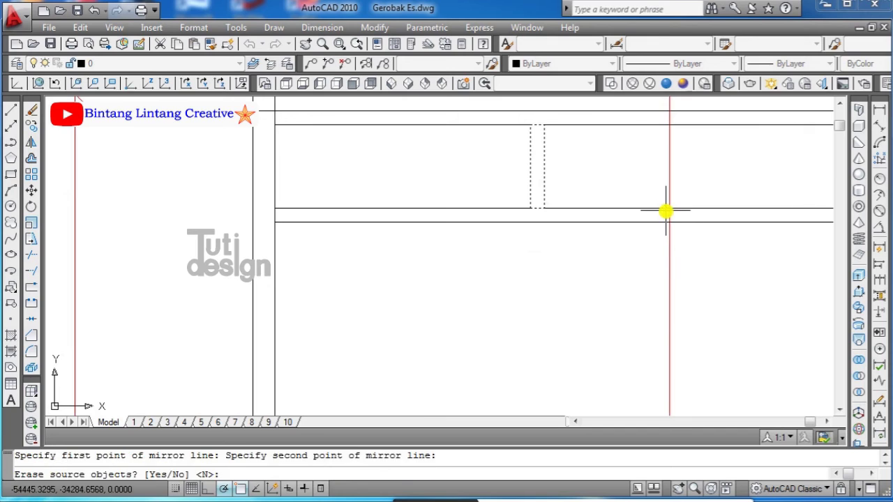
key("Return")
mouse_move(674, 184)
middle_mouse_down()
mouse_move(627, 312)
mouse_move(463, 230)
middle_mouse_up()
Step: Dimension the divider's width as 2.5
left_click(879, 110)
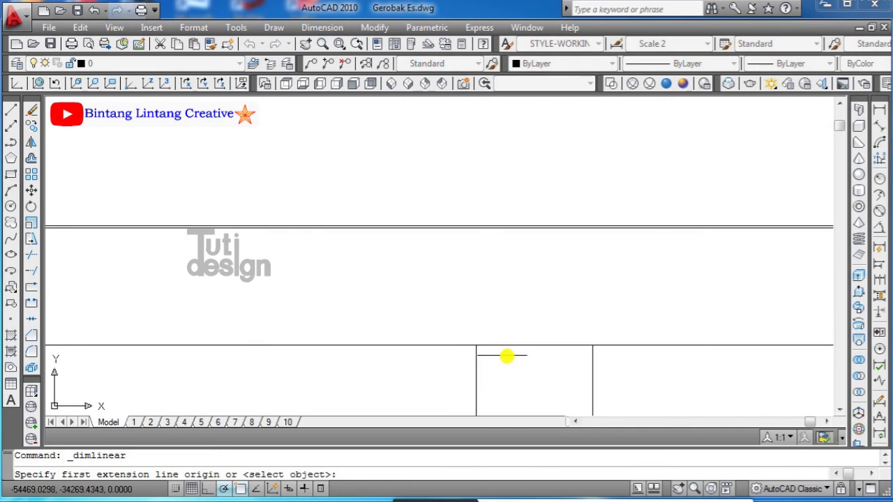
left_click(489, 344)
left_click(590, 337)
left_click(600, 187)
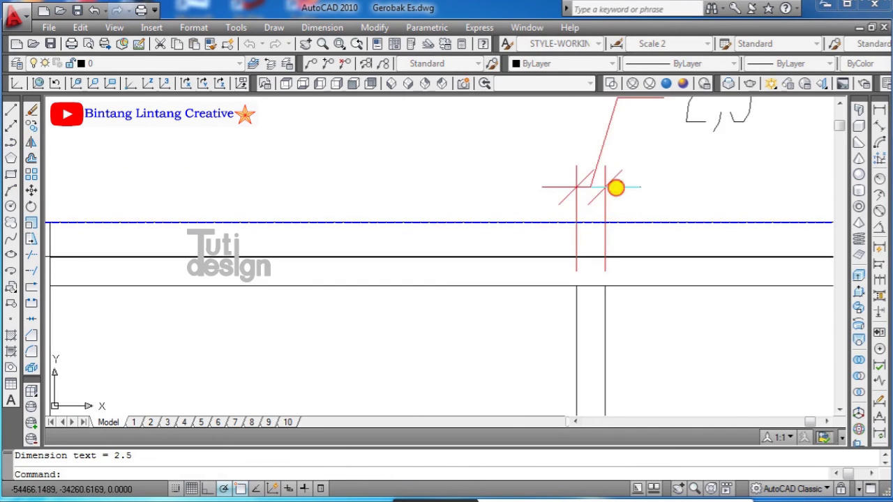
Step: Draw another rectangle along the top rail and delete the stray red vertical line
left_click(11, 174)
scroll(601, 196, "up", 5)
left_click(640, 209)
scroll(545, 180, "down", 2)
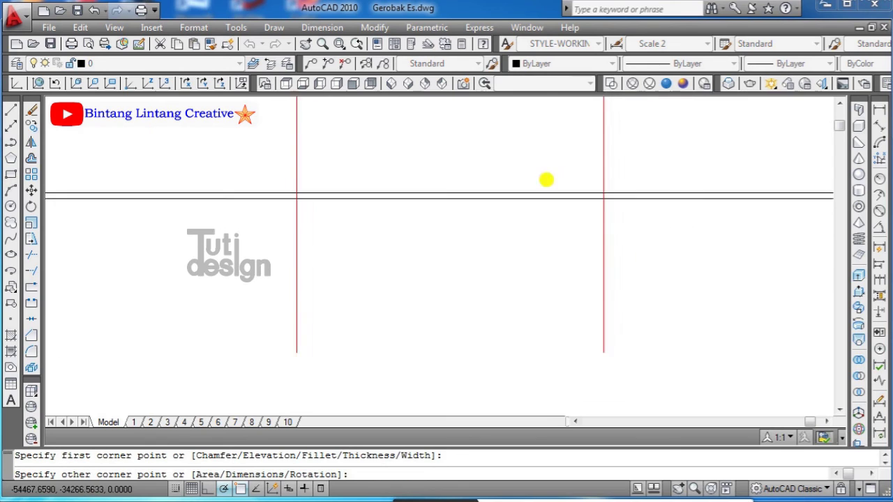
middle_click_drag(334, 169, 548, 236)
left_click(506, 261)
left_click_drag(507, 261, 439, 171)
key("Delete")
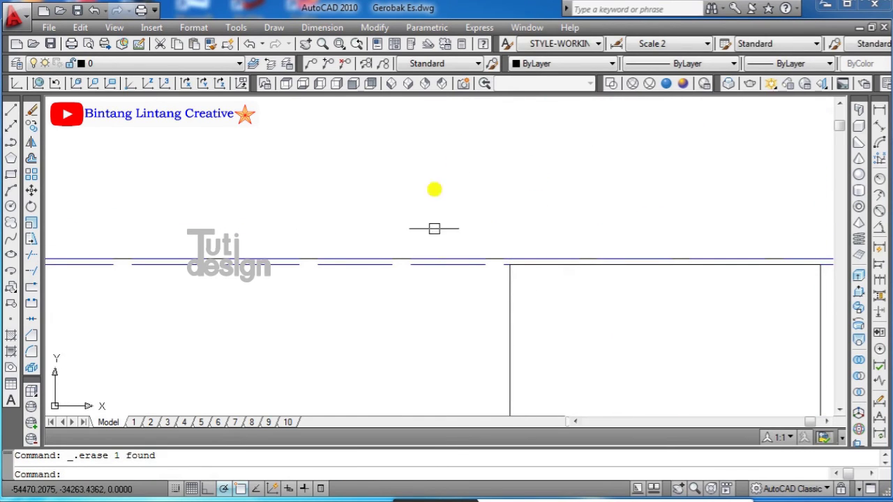
Step: Match the new rectangle to the blue dashed line's style
left_click(445, 261)
left_click(229, 43)
right_click(469, 173)
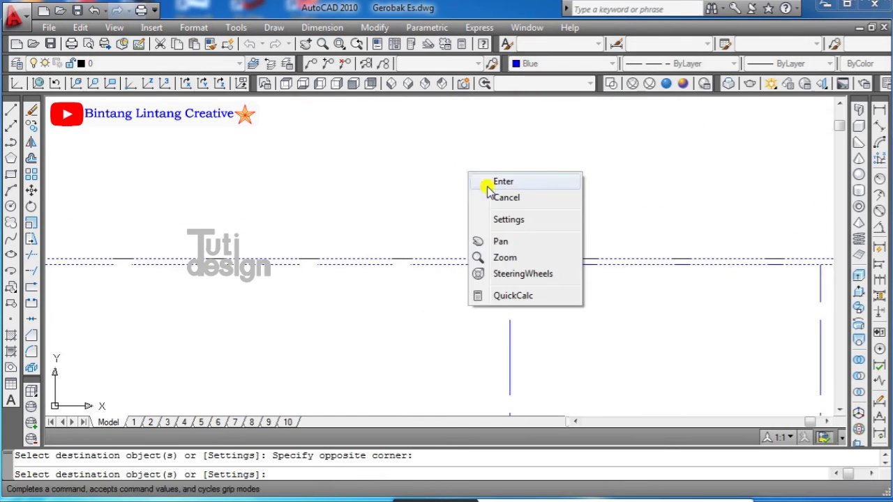
left_click(488, 186)
Step: Mirror the dashed line and rectangle across the centre line
left_click_drag(598, 245, 14, 168)
left_click(31, 141)
scroll(574, 239, "down", 2)
scroll(506, 235, "up", 2)
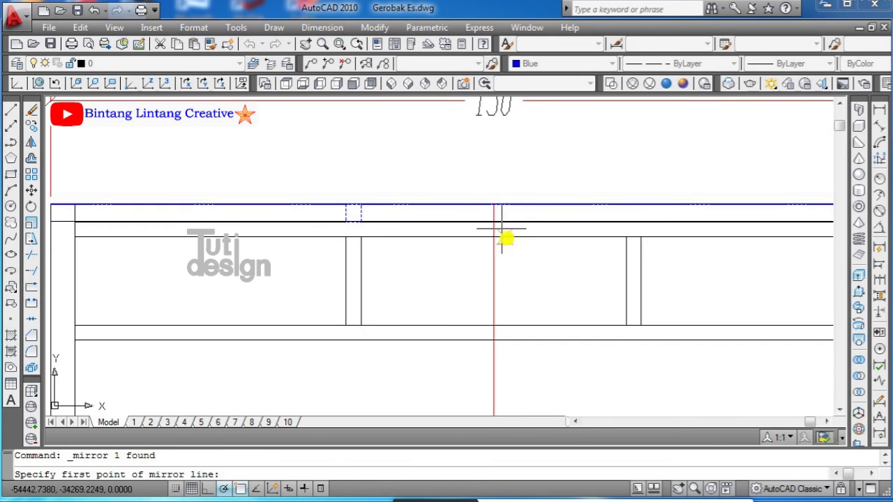
left_click(493, 222)
left_click(488, 175)
scroll(528, 199, "down", 1)
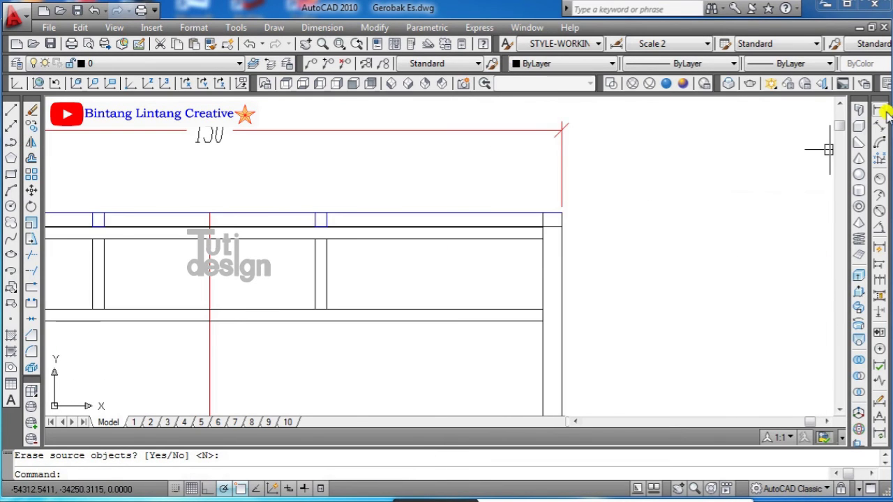
scroll(672, 298, "down", 2)
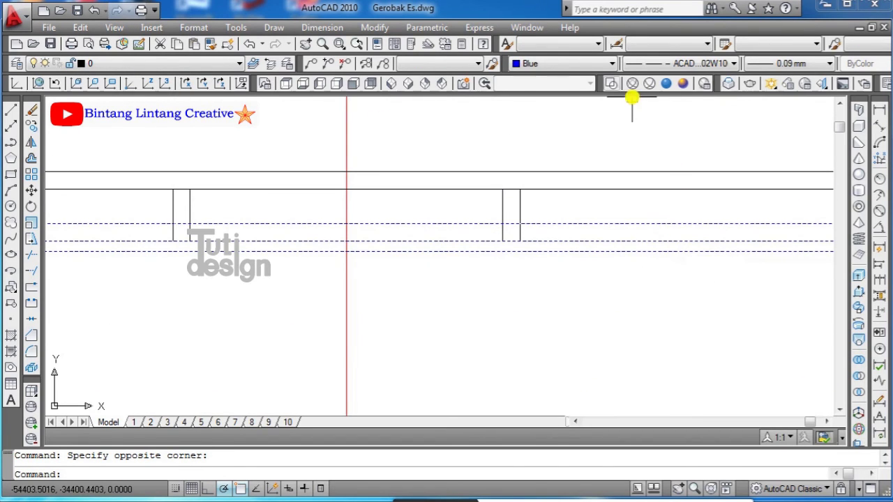
Step: Set the current colour back to ByLayer
left_click(569, 65)
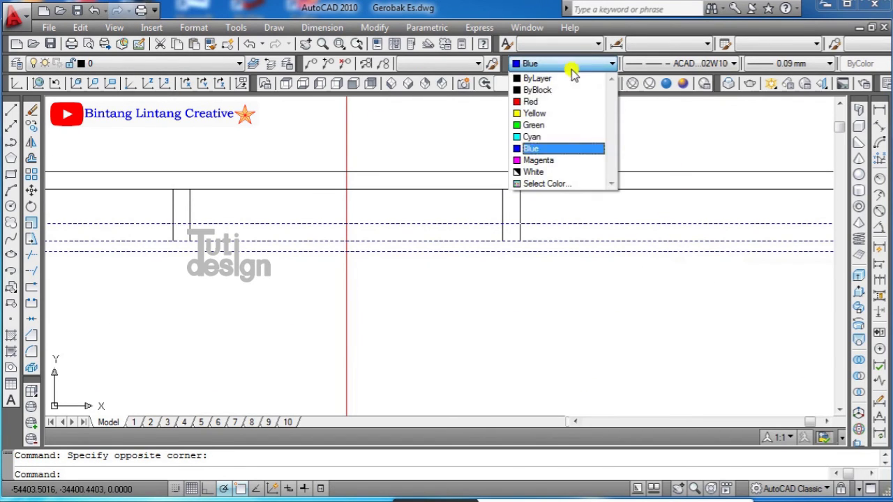
left_click(525, 79)
scroll(503, 168, "up", 6)
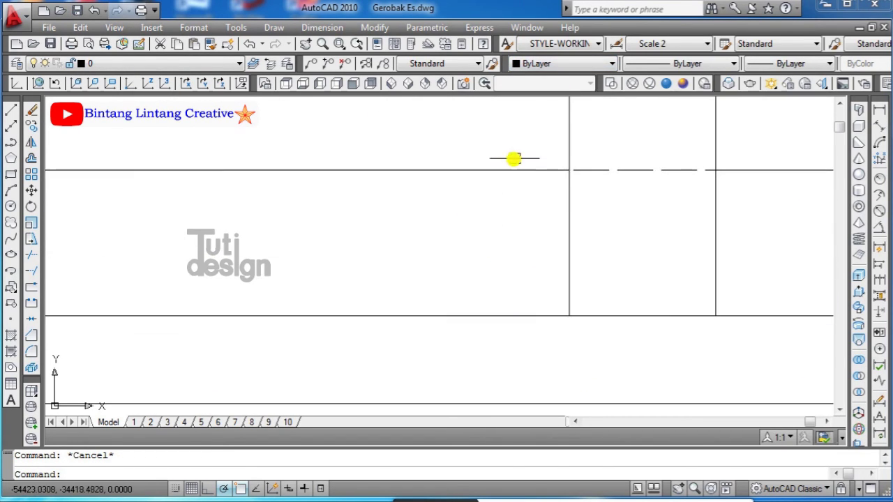
scroll(654, 251, "down", 8)
scroll(580, 305, "up", 2)
scroll(573, 259, "up", 2)
scroll(573, 259, "down", 2)
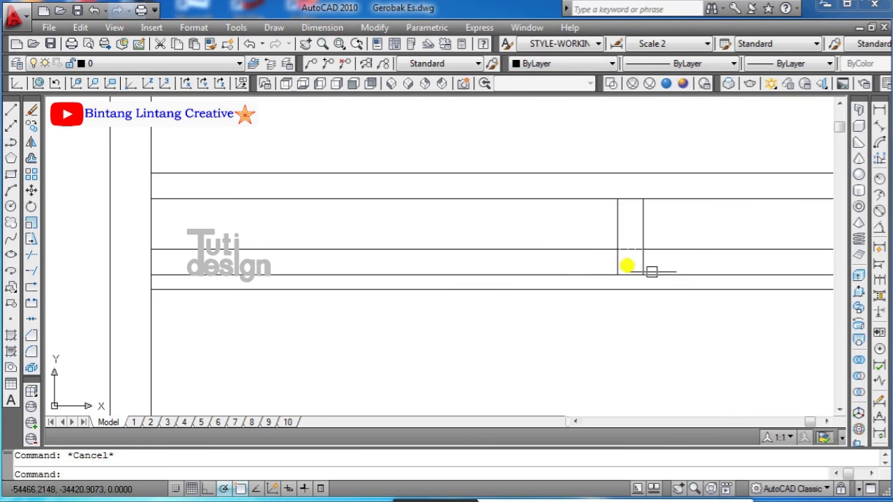
Step: Add a vertical linear dimension on the front elevation, redoing the first attempt
left_click(881, 109)
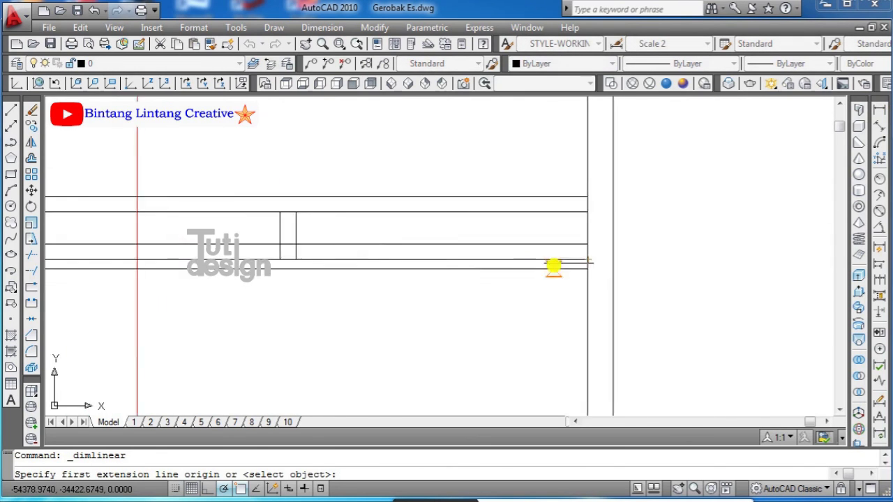
left_click(607, 258)
left_click(559, 125)
key("Escape")
key("Return")
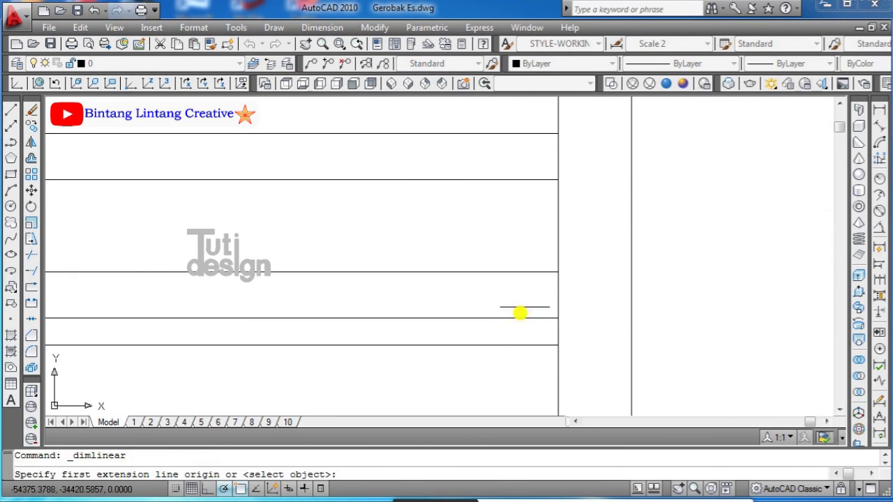
left_click(559, 272)
left_click(559, 133)
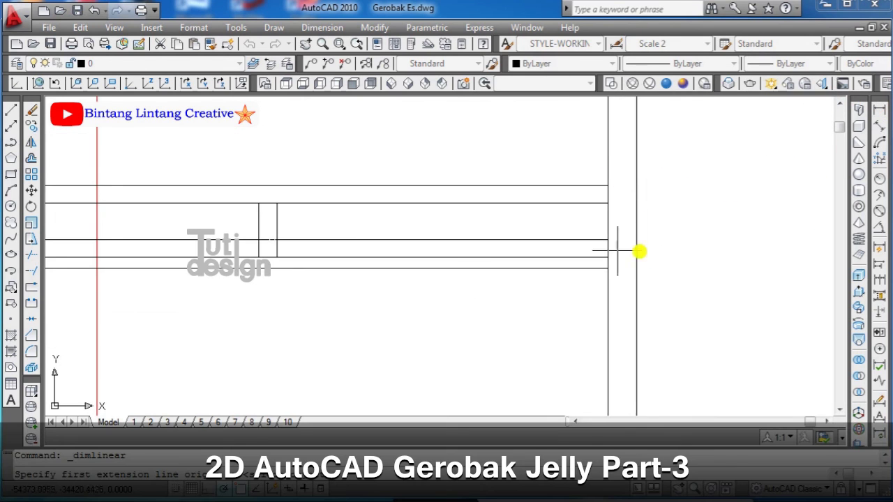
scroll(617, 250, "up", 5)
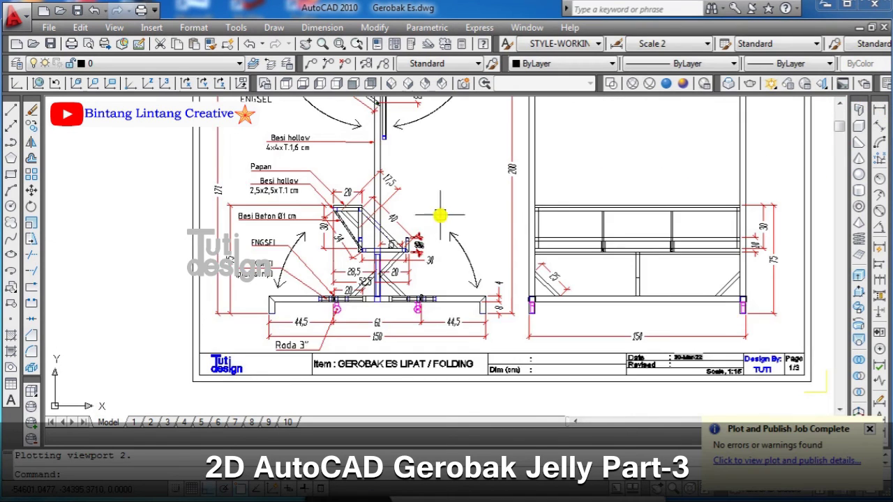
Step: Dismiss the plot completion notice and pan around to review both elevations
middle_click_drag(436, 214, 423, 233)
left_click(872, 429)
scroll(744, 318, "up", 2)
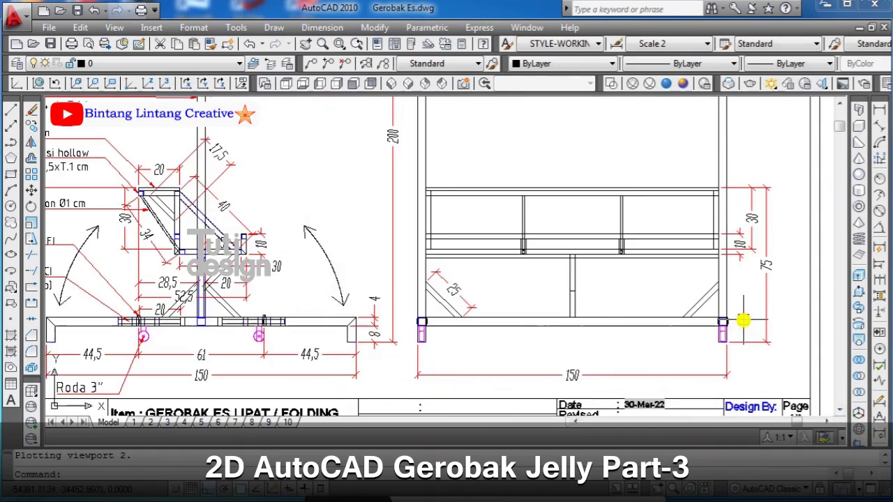
mouse_move(582, 315)
middle_mouse_down()
mouse_move(600, 328)
mouse_move(628, 295)
middle_mouse_up()
scroll(508, 239, "down", 1)
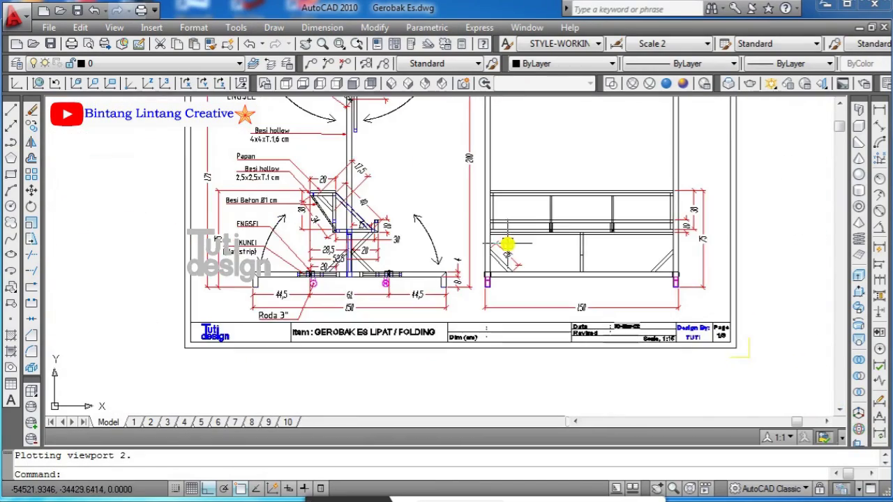
scroll(503, 299, "up", 1)
scroll(552, 186, "down", 1)
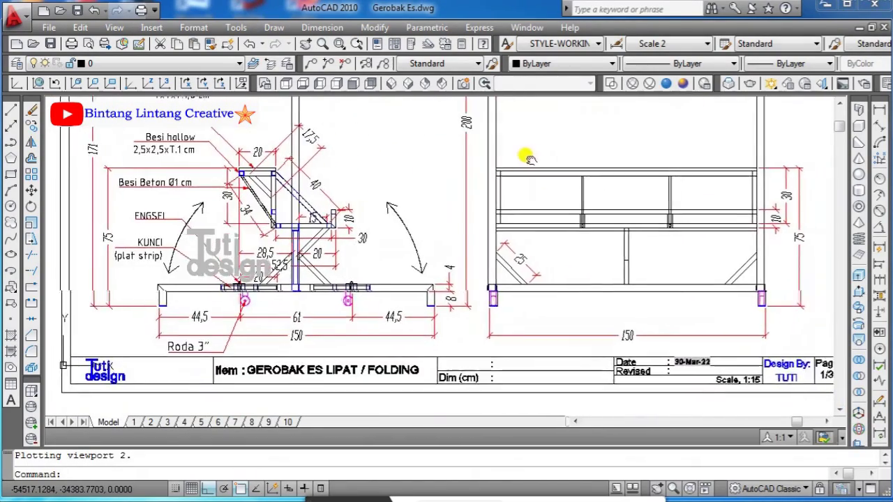
middle_click_drag(552, 185, 504, 164)
scroll(512, 197, "up", 1)
middle_click_drag(621, 170, 628, 273)
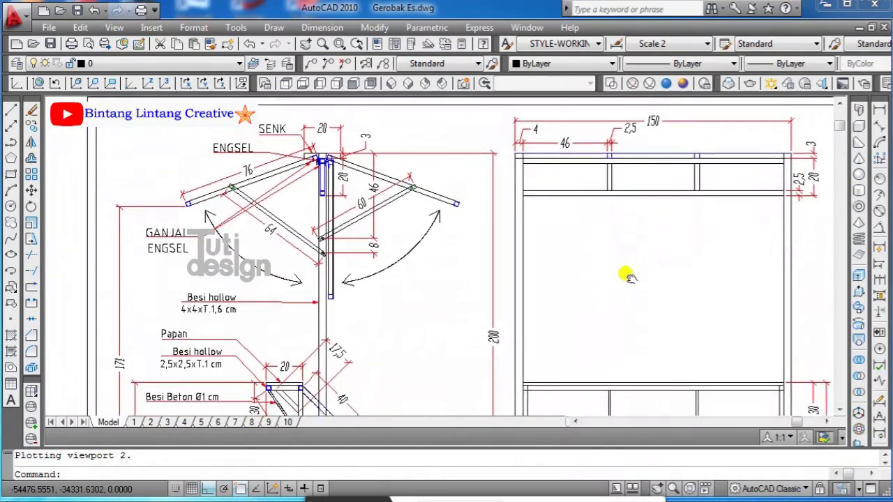